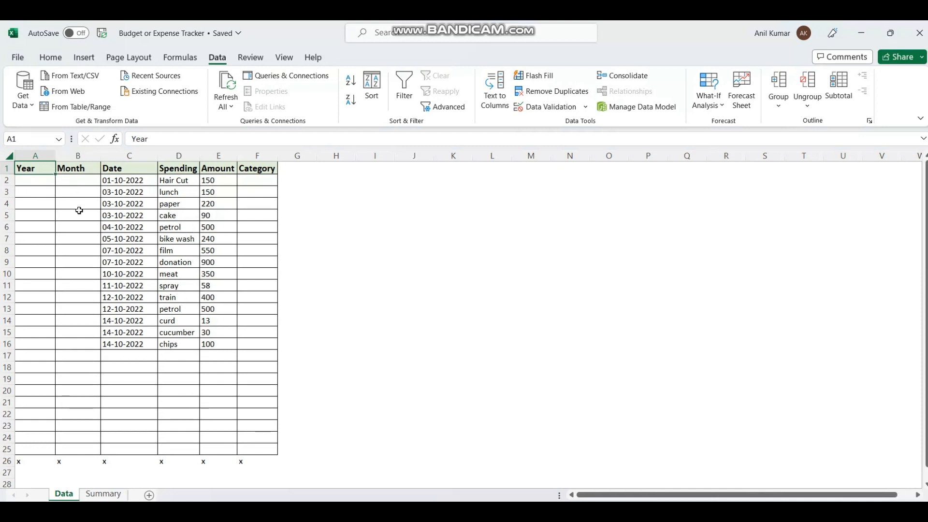
Step: Enter =IF(C2="","",YEAR(C2)) in cell A2 to derive the year from the date
left_click(39, 182)
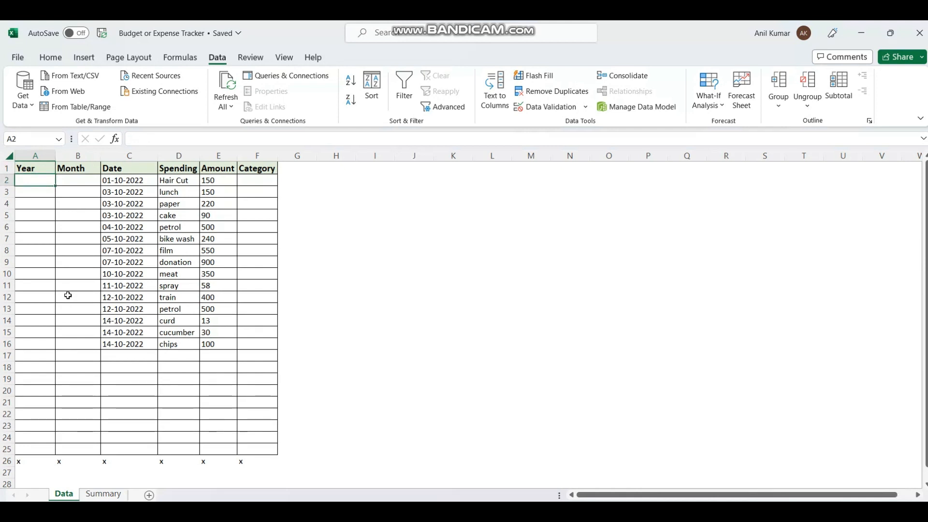
type("=")
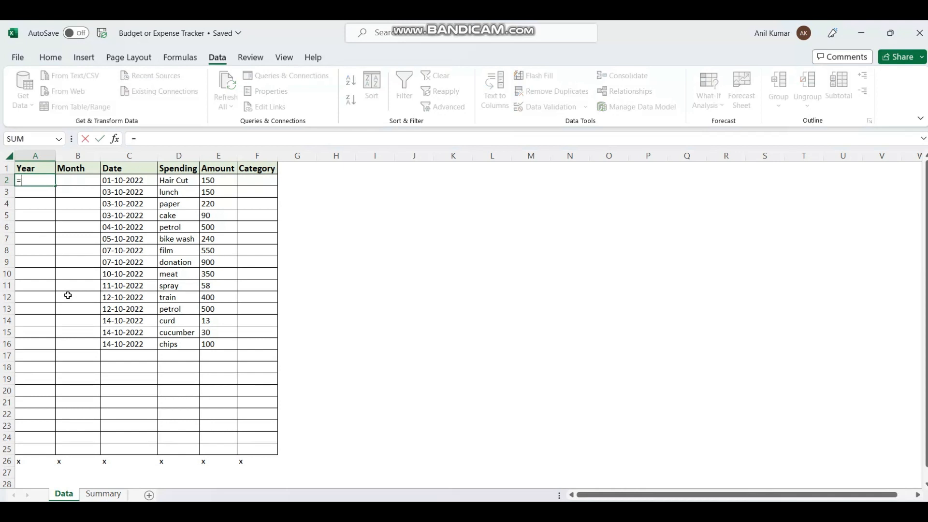
type("IF(")
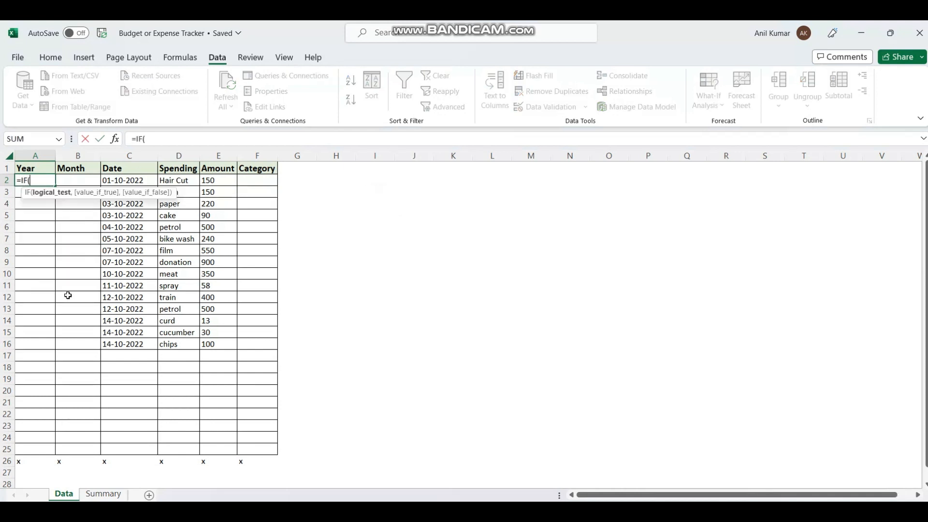
left_click(136, 179)
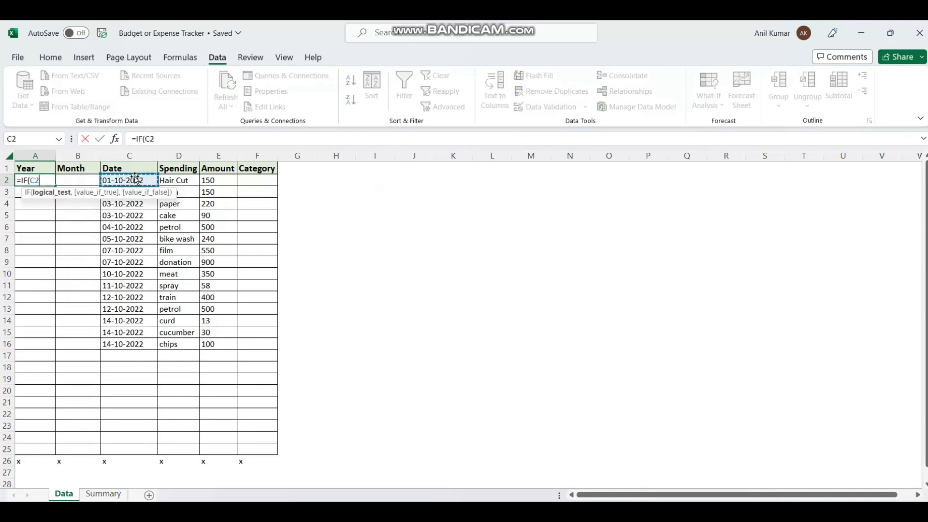
type("=\"\",\"\"")
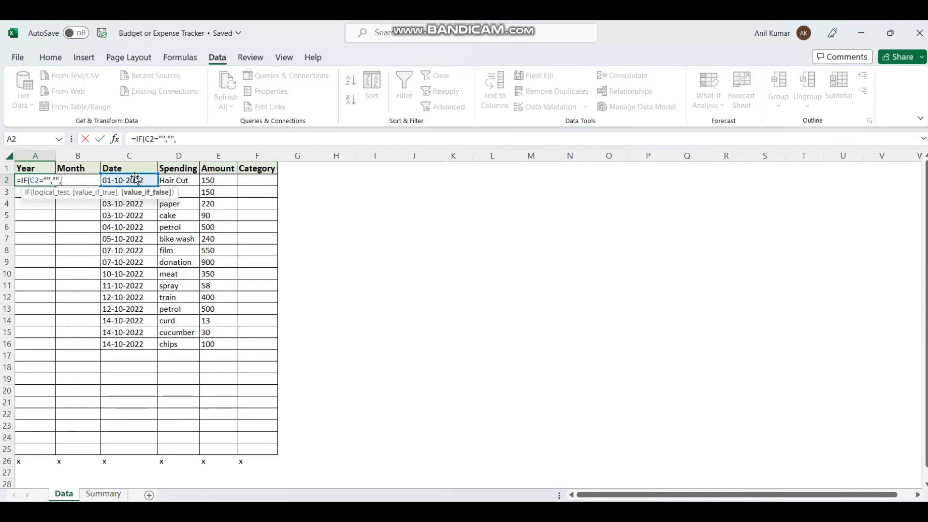
type(",YEAR(")
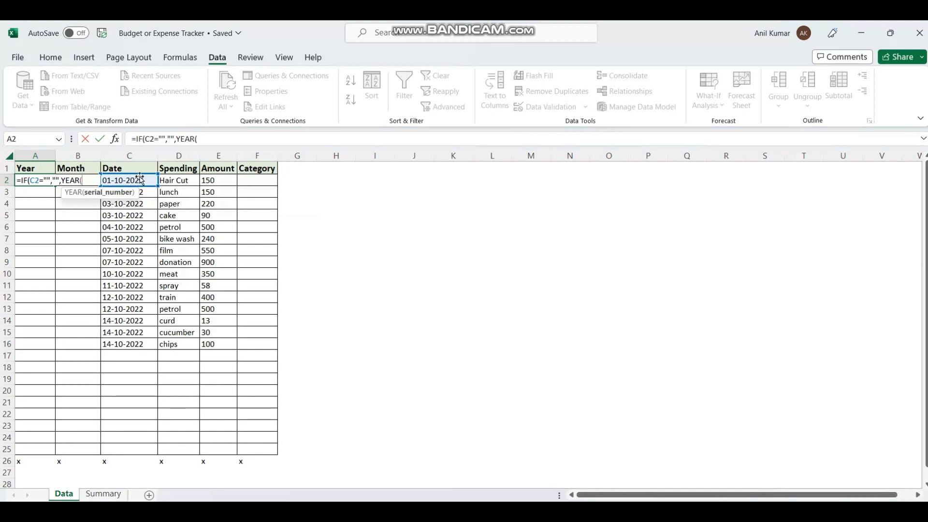
left_click(136, 180)
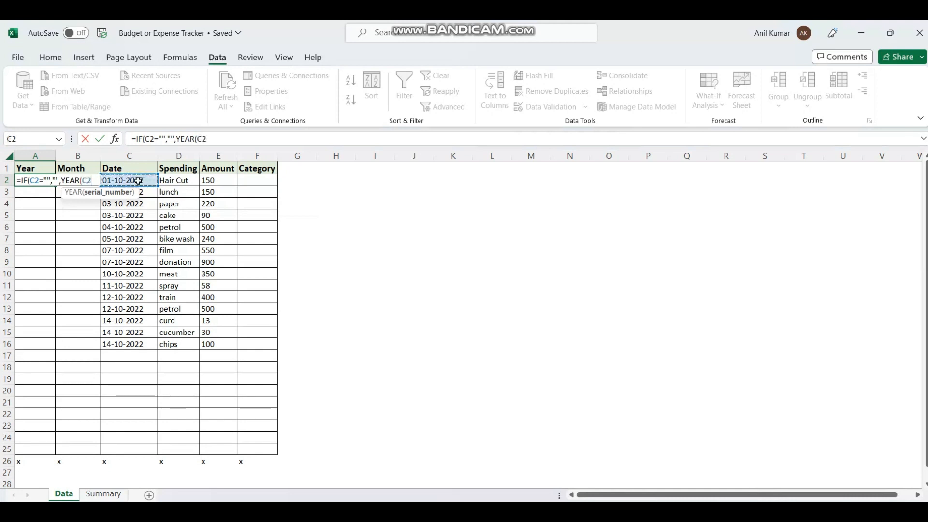
type("))")
key("Return")
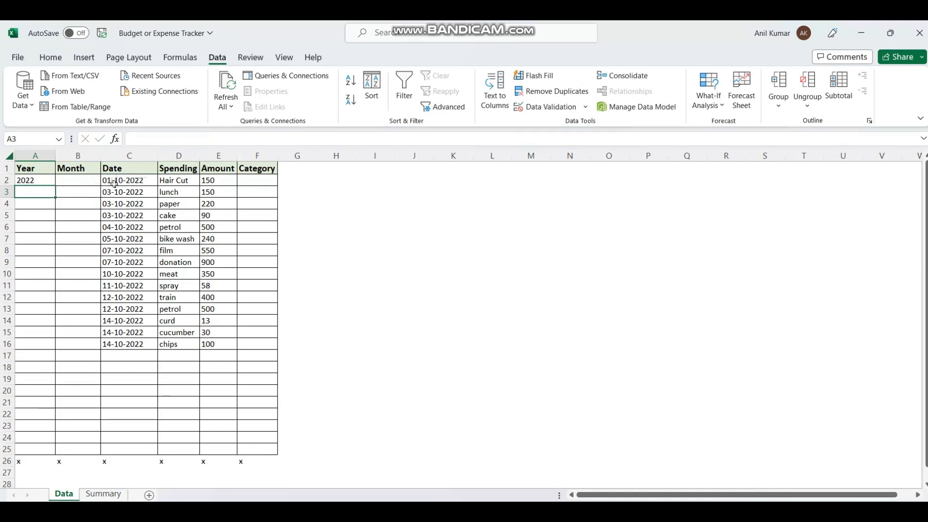
Step: Enter =IF(C2="","",TEXT(C2,"MM")) in cell B2 to derive the month from the date
left_click(81, 180)
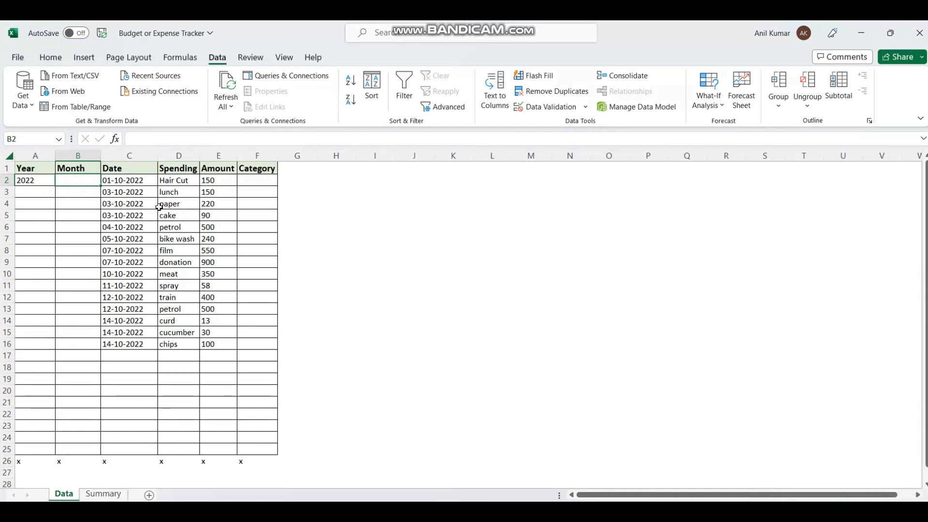
type("=if")
key("Tab")
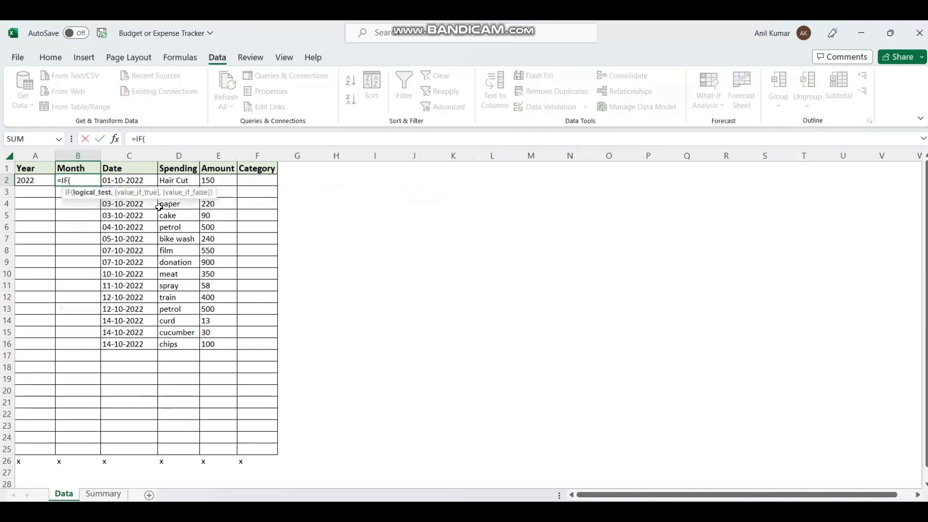
left_click(128, 182)
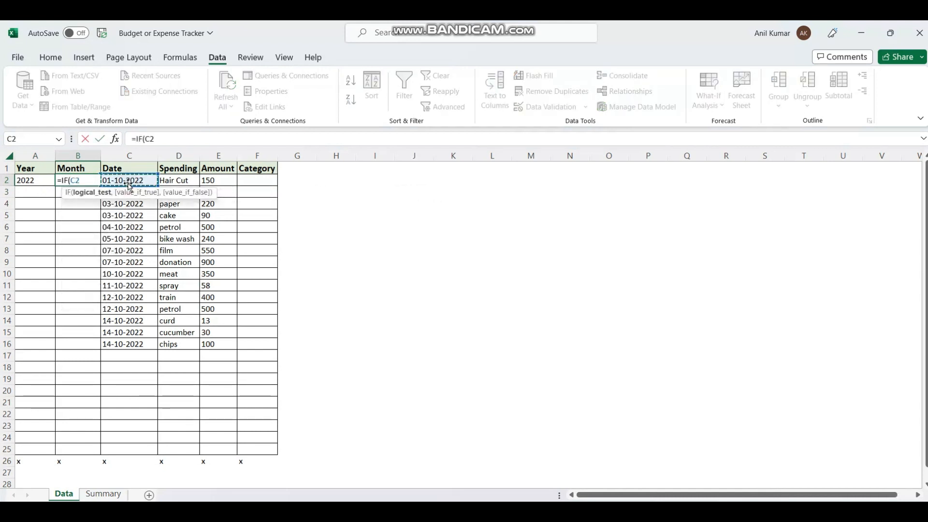
type("=\"\",\"\",")
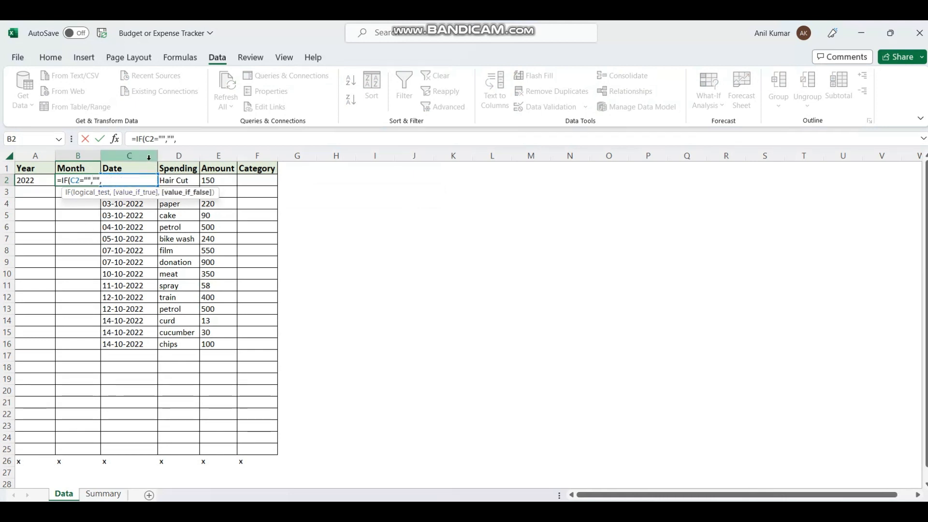
left_click(140, 168)
key("Down")
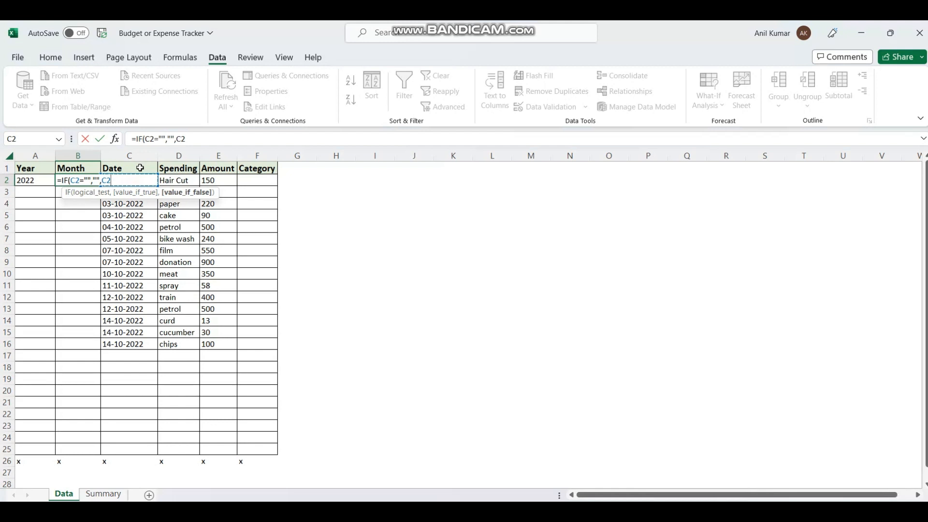
key("BackSpace")
key("BackSpace")
type("TEXT(")
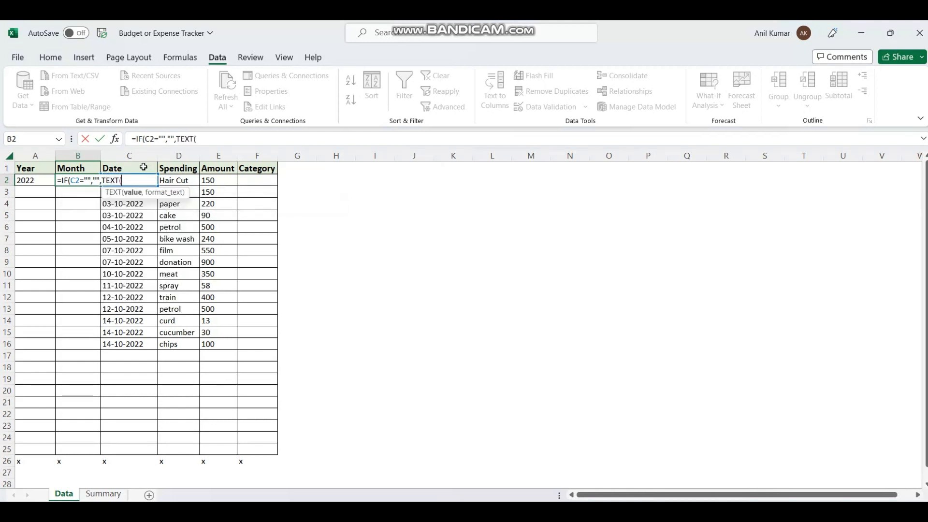
key("Right")
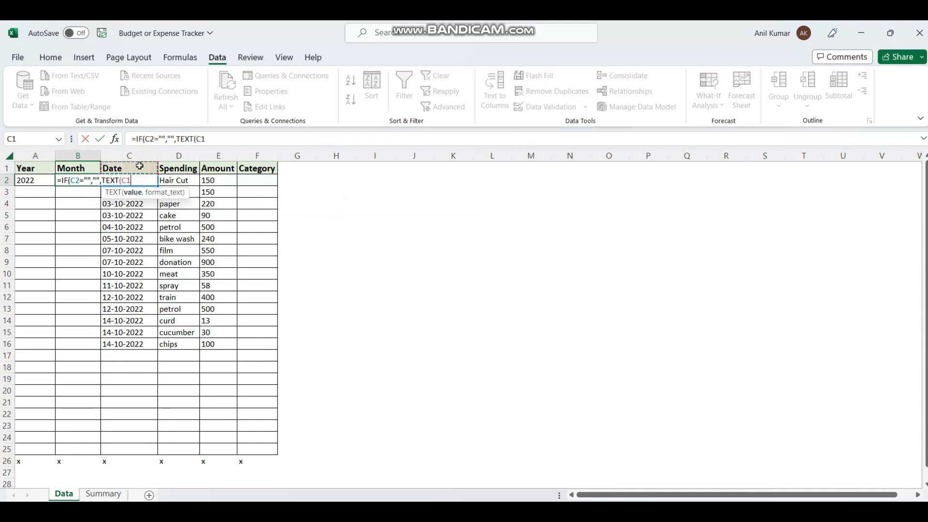
type(",")
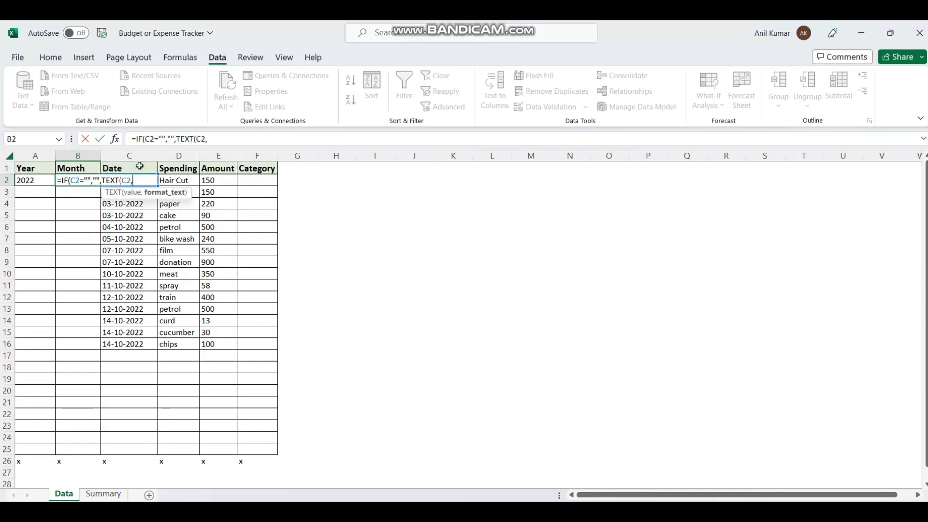
type("\"MM\")")
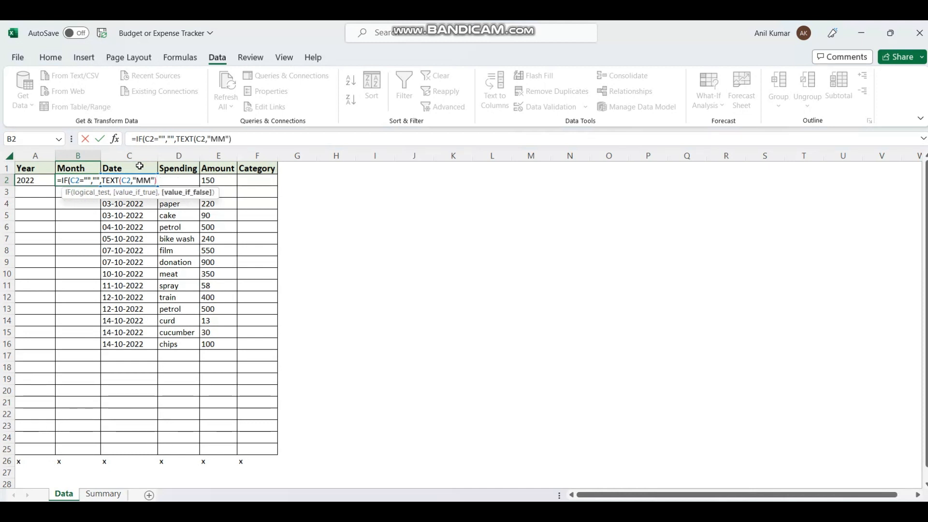
type(")")
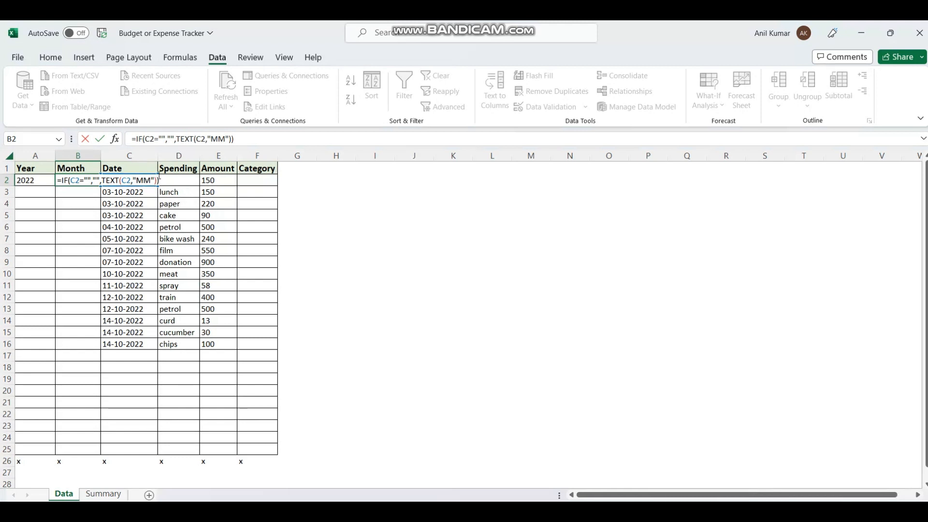
key("ctrl+Return")
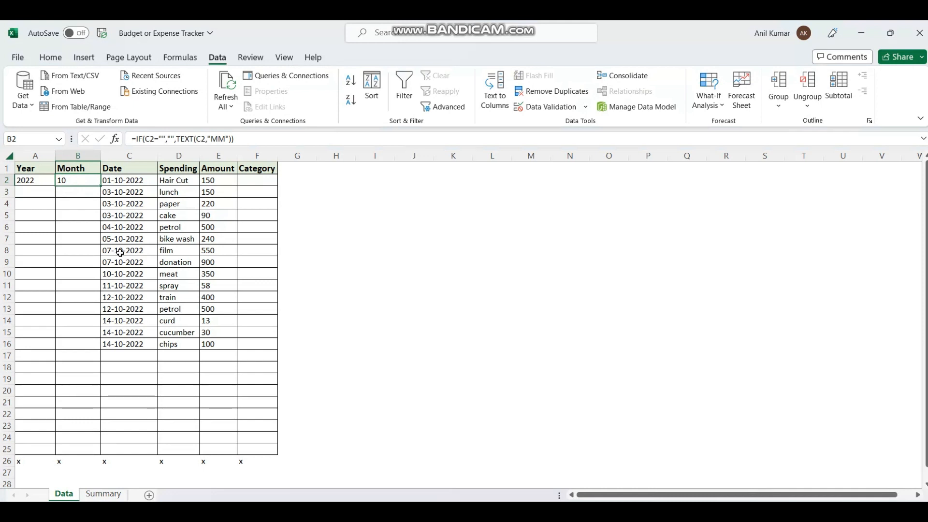
Step: Change the format text in the B2 month formula to "MMM"
left_click(225, 138)
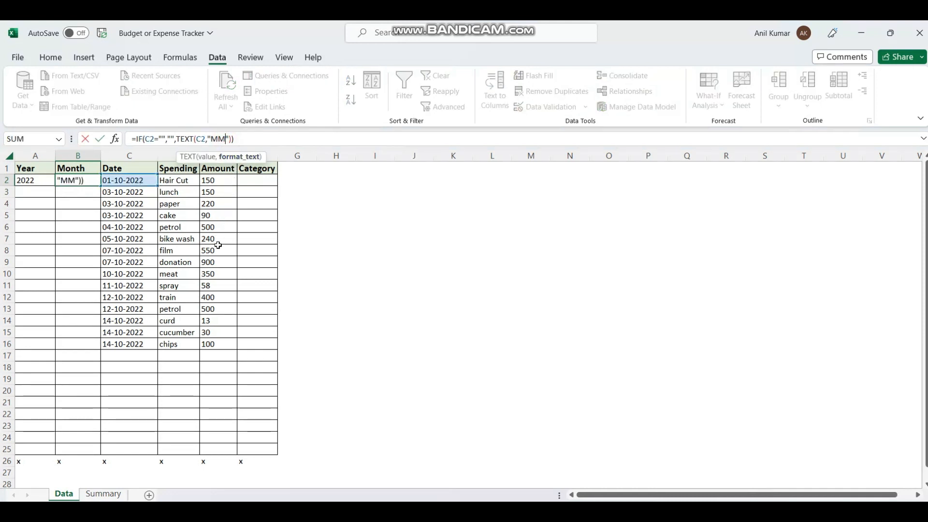
type("M")
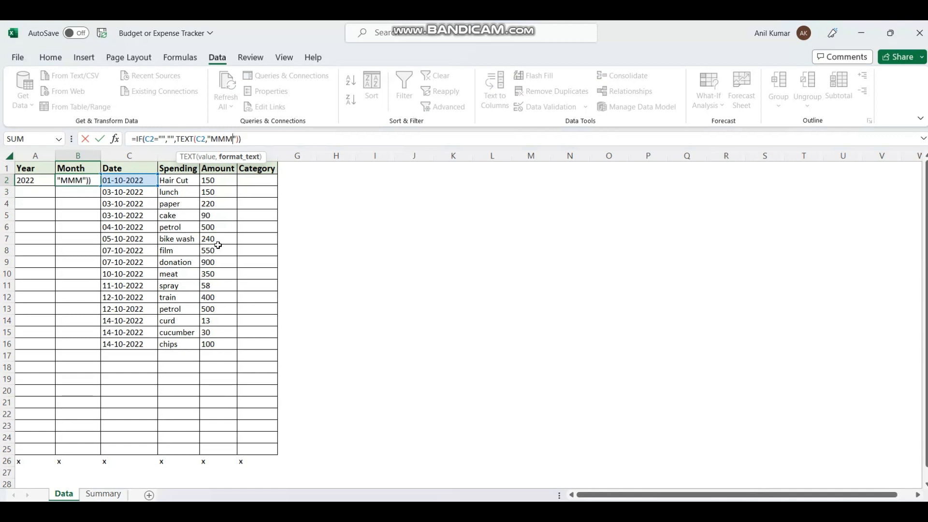
key("Return")
key("Up")
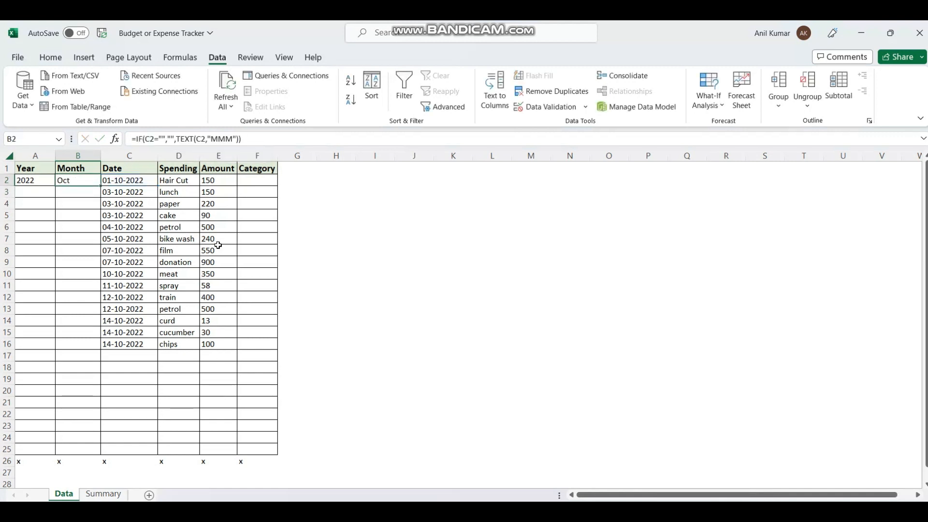
key("Down")
key("Up")
Step: Try the full month name format "MMMM" in the B2 formula
key("F2")
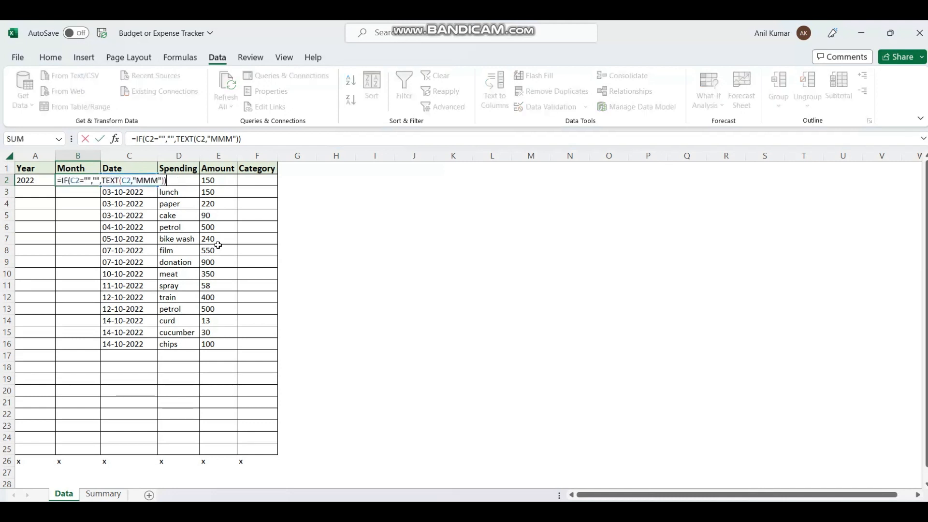
left_click(159, 181)
key("Return")
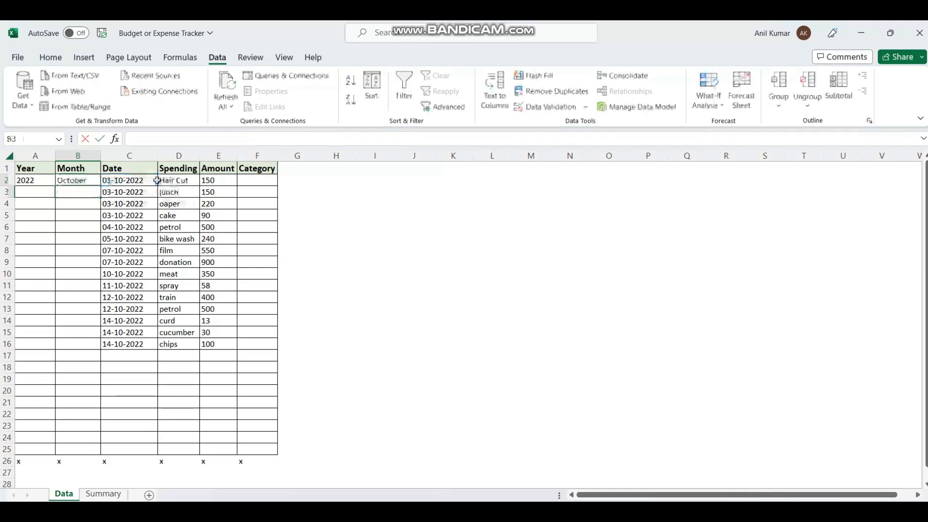
key("Up")
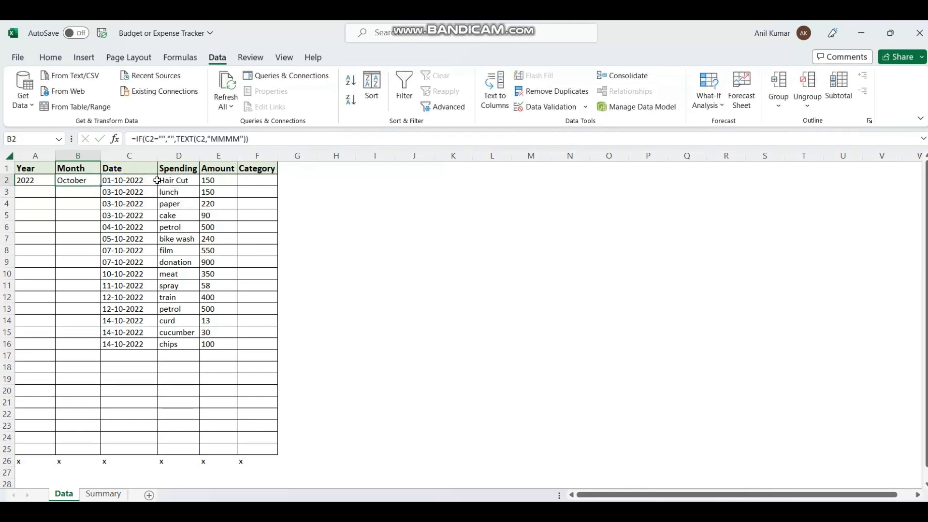
Step: Set the TEXT format in the B2 formula back to the three-letter month code "MMM"
key("F2")
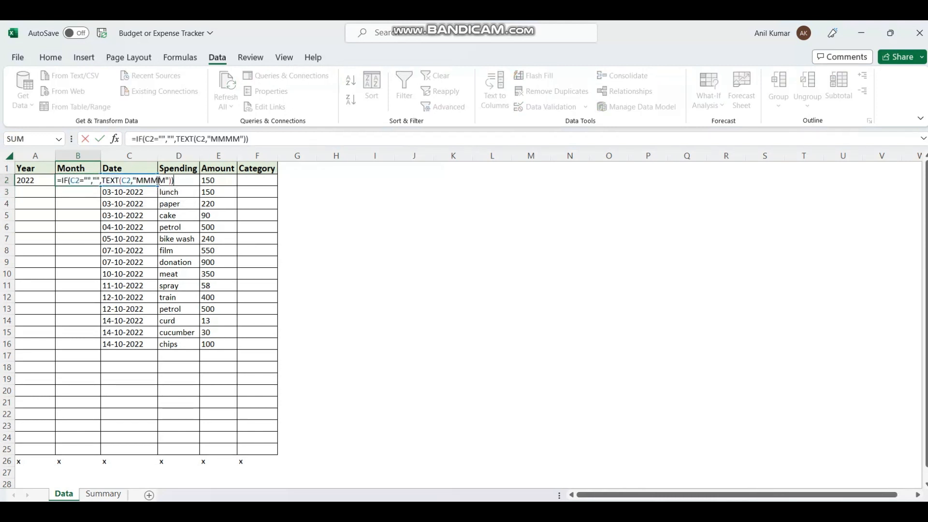
left_click(158, 181)
key("BackSpace")
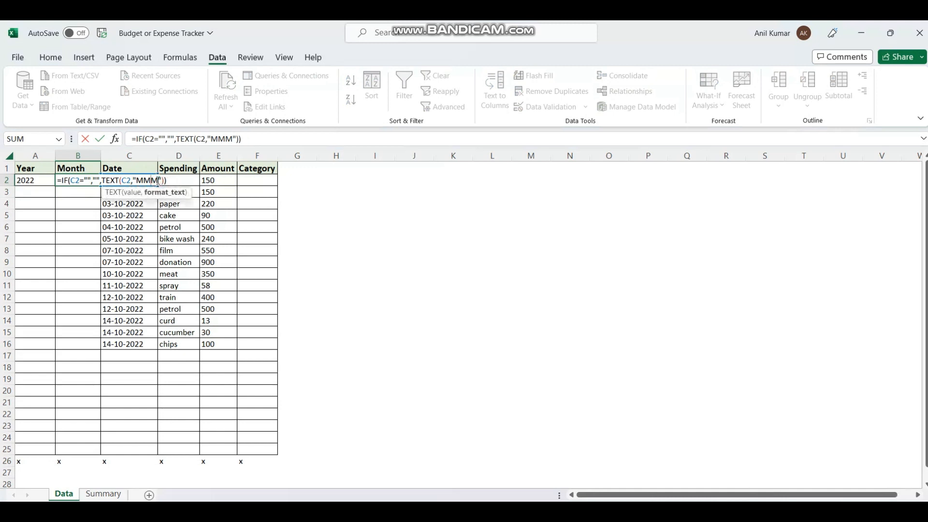
key("Return")
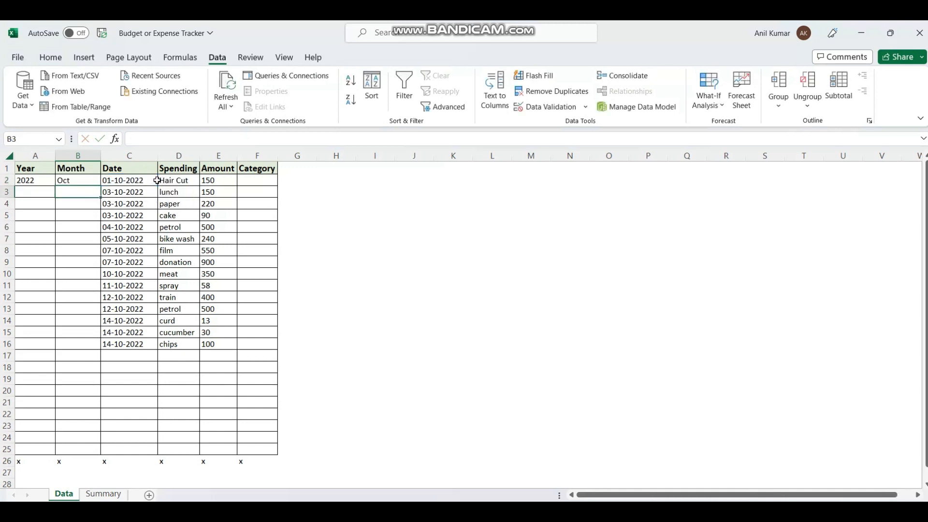
Step: Fill the Year and Month formulas from A2:B2 down through row 25
key("Up")
key("Left")
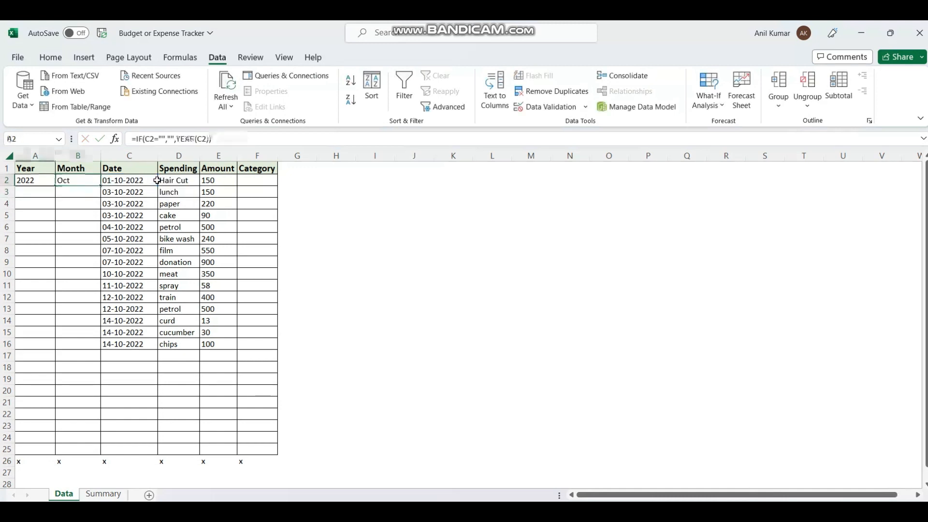
key("ctrl+shift+Down")
key("shift+Up")
key("shift+Right")
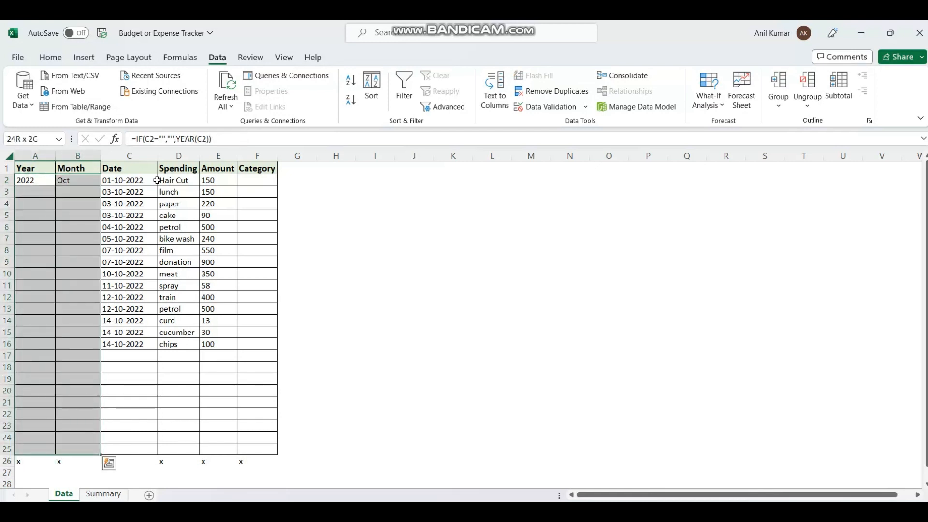
key("ctrl+d")
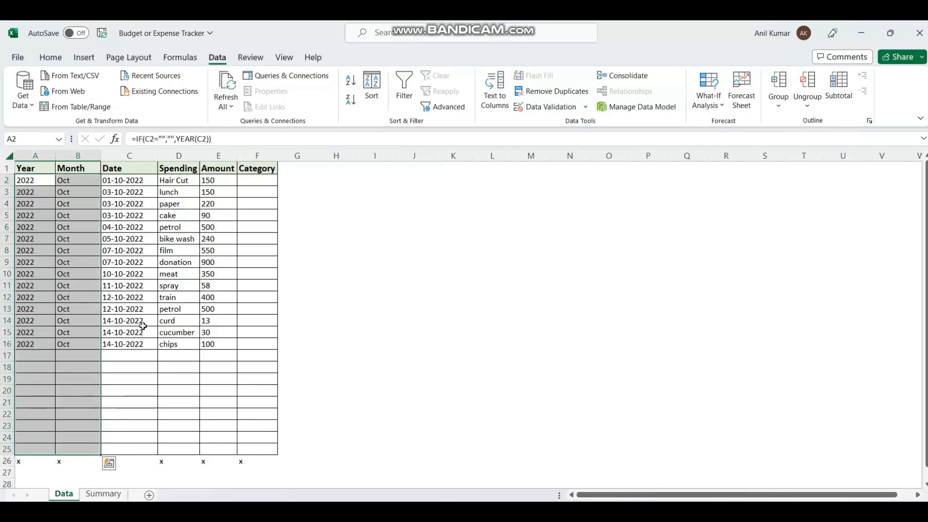
left_click(141, 391)
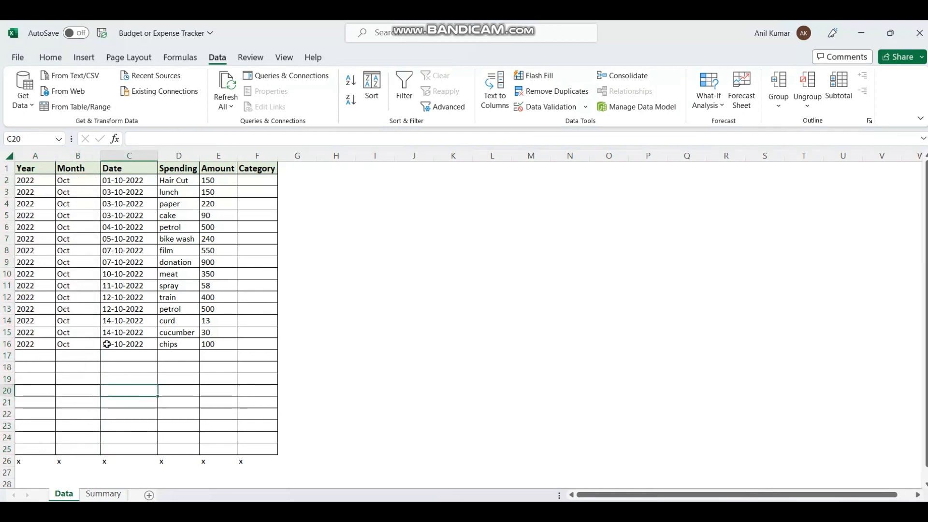
left_click(131, 247)
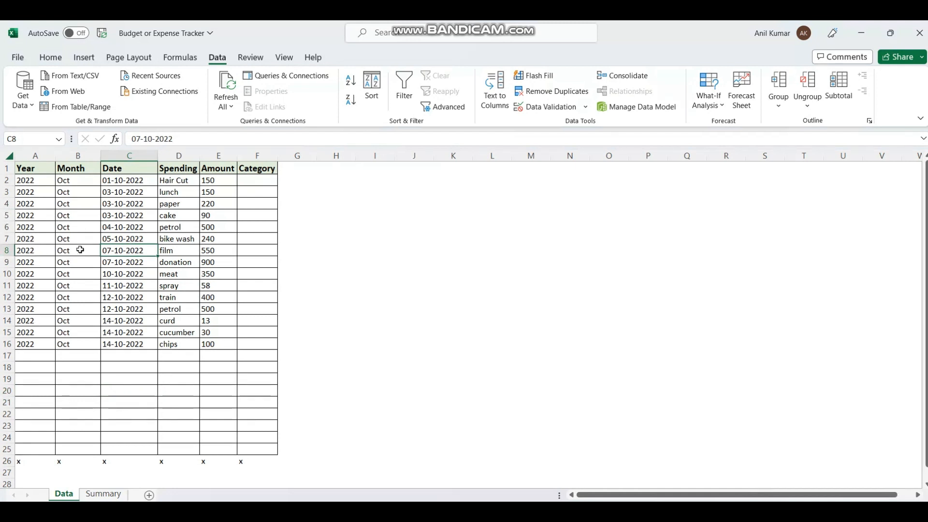
left_click(177, 189)
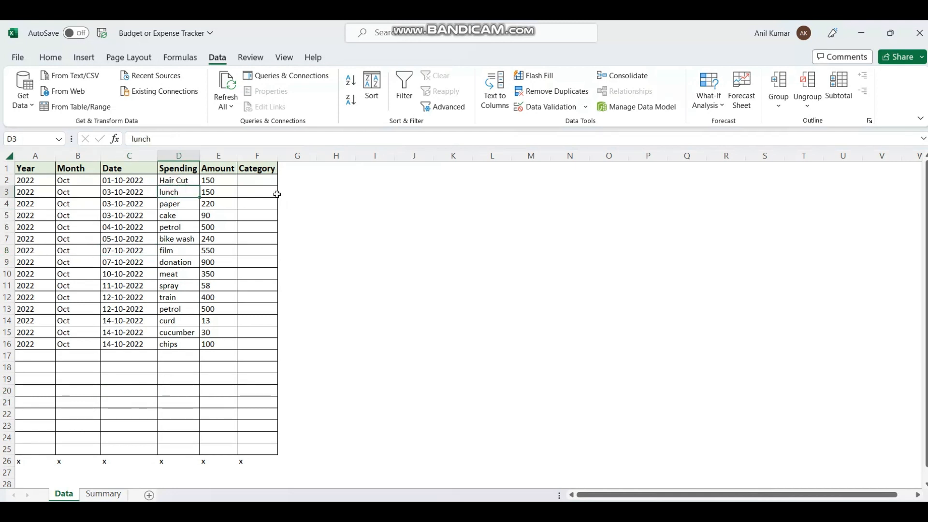
Step: Add a list data validation to Category cell F2, using the Summary sheet headings G4:K4 as its source
left_click(252, 180)
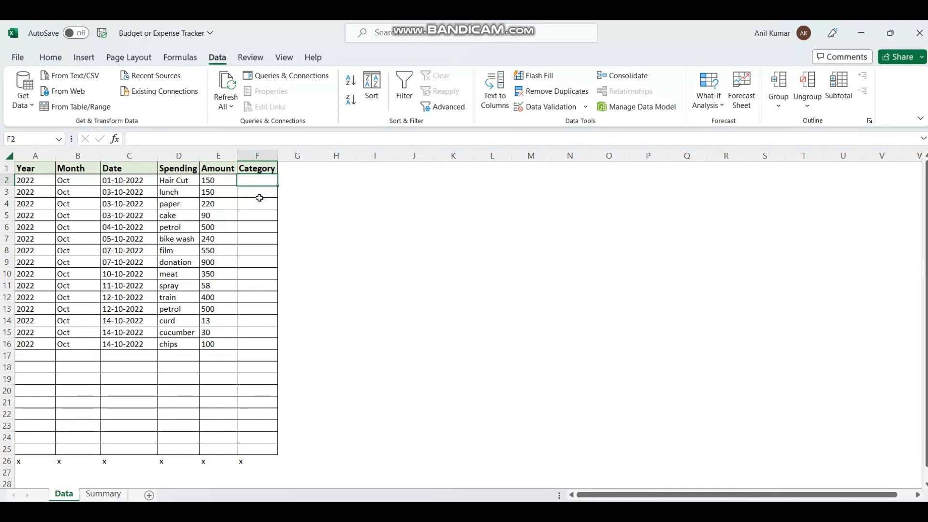
left_click(104, 494)
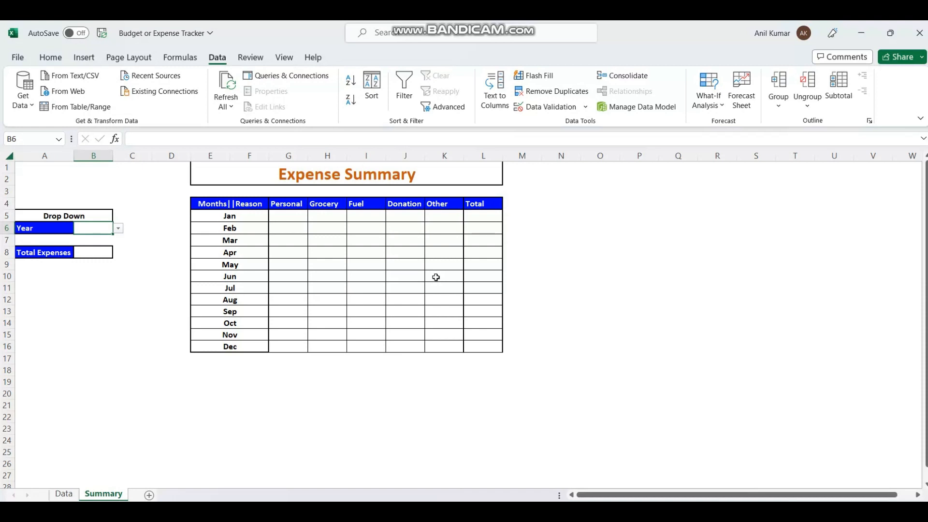
left_click(290, 216)
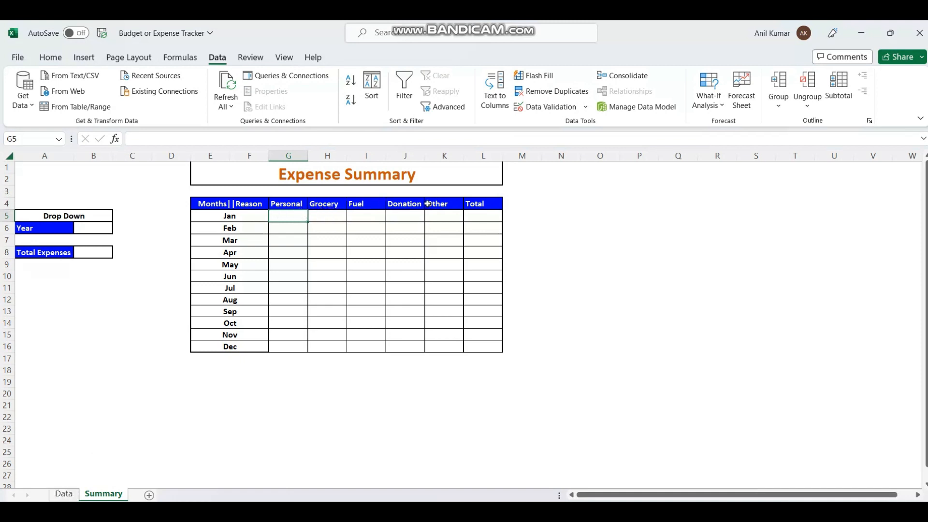
left_click(64, 493)
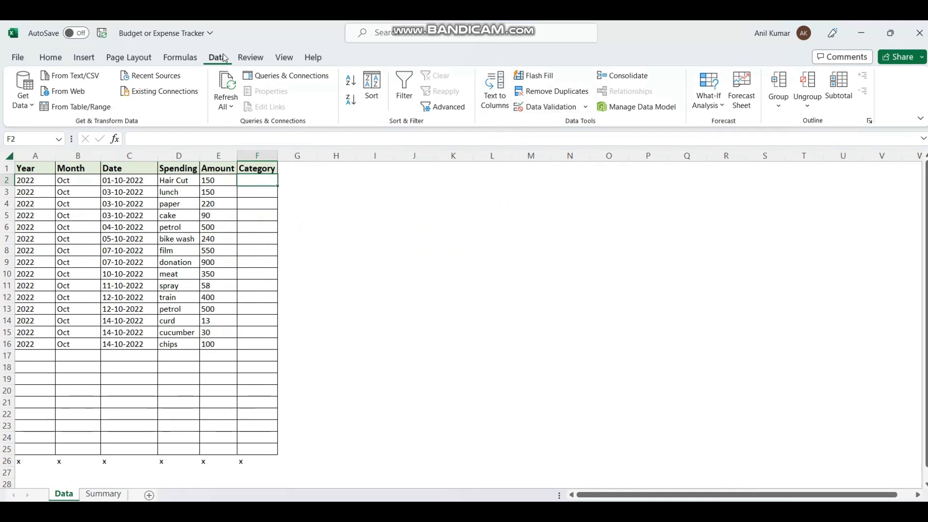
left_click(548, 108)
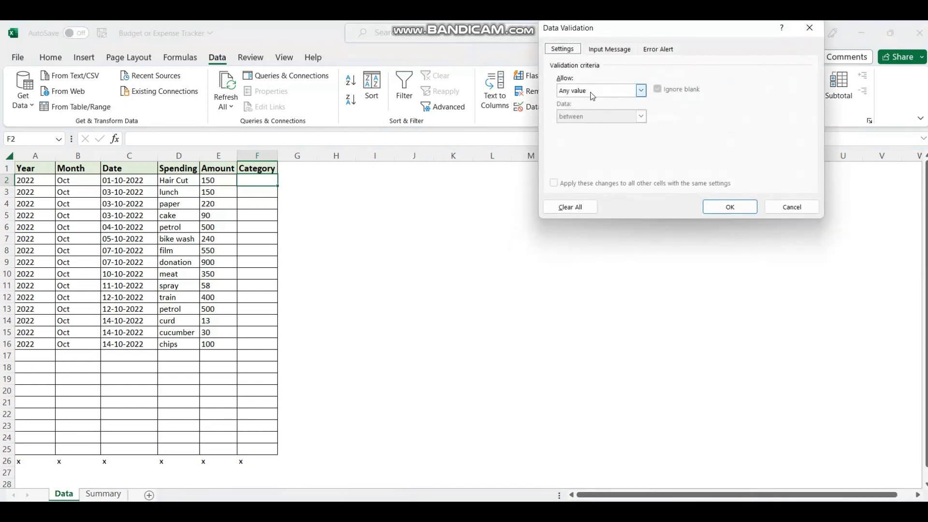
left_click(591, 91)
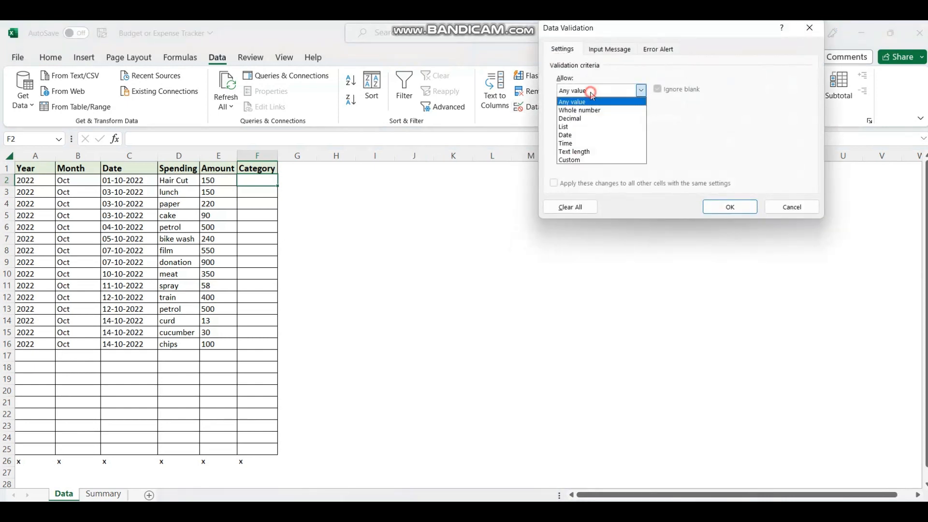
left_click(574, 127)
left_click(607, 141)
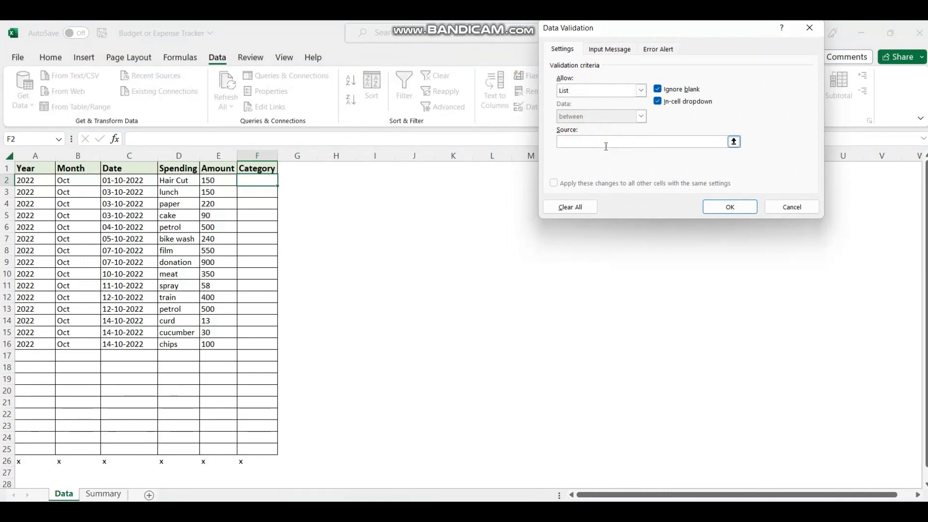
left_click(734, 141)
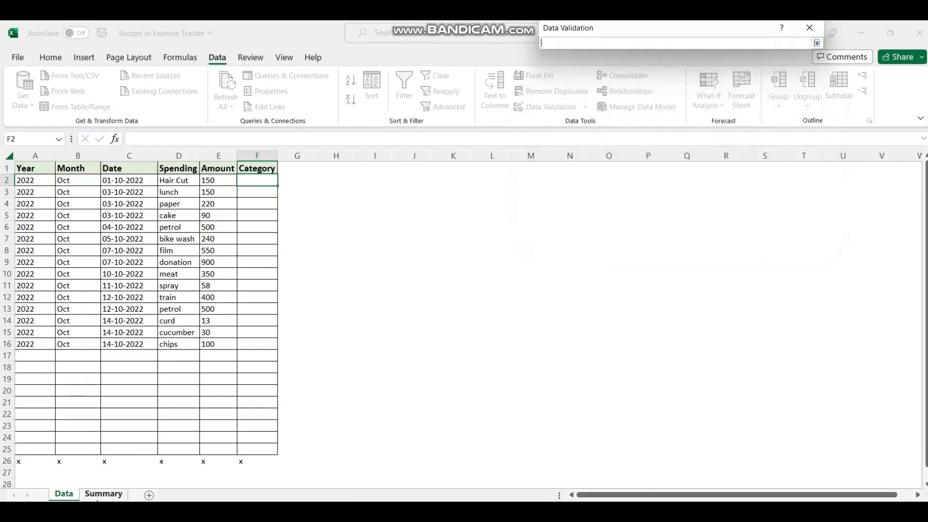
left_click(103, 494)
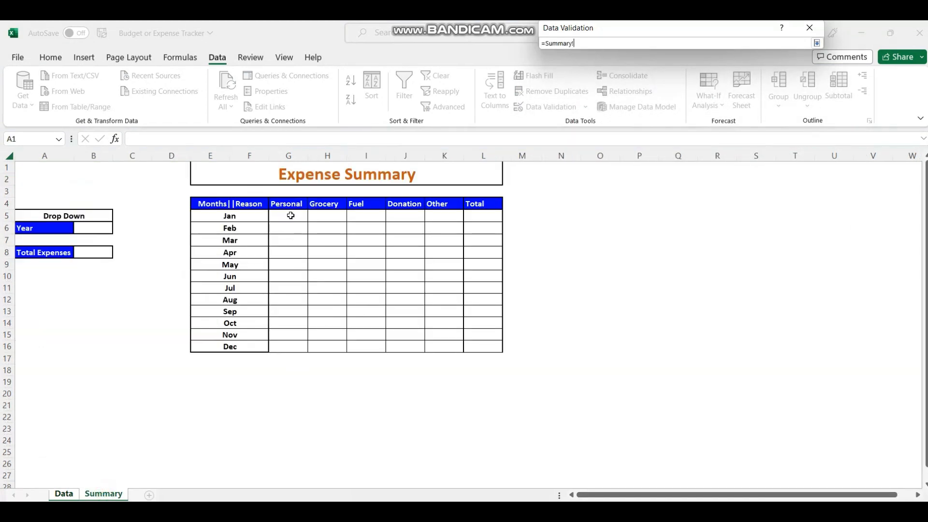
left_click_drag(285, 201, 439, 205)
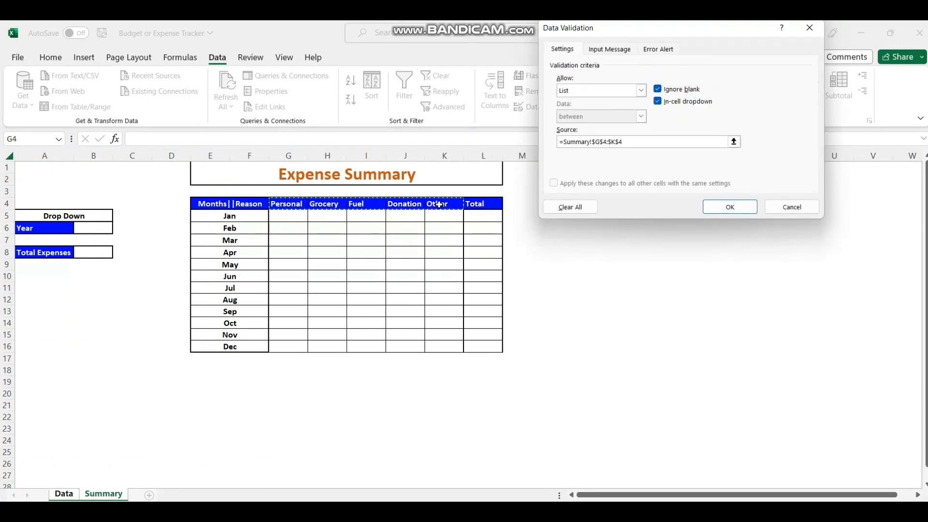
key("Return")
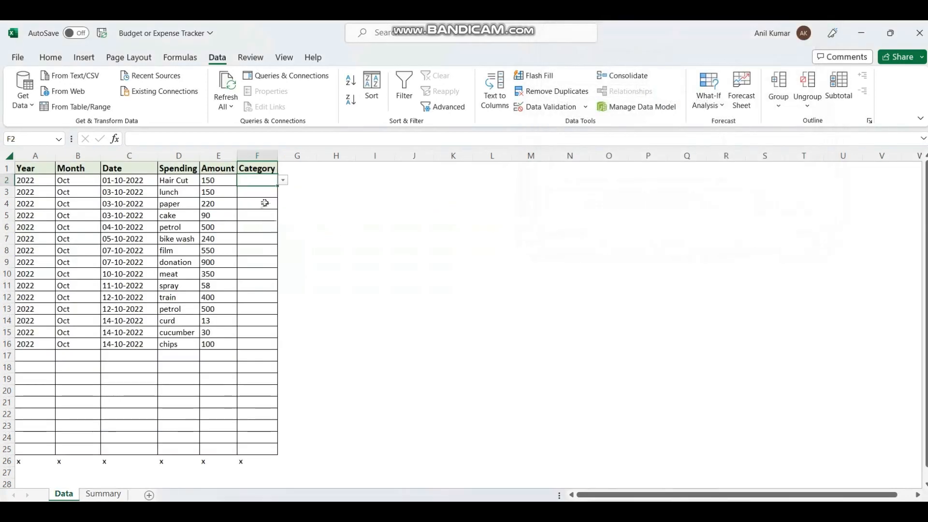
Step: Check the category drop-down in F2, fill it down through F25, and check cells along the column
left_click(283, 181)
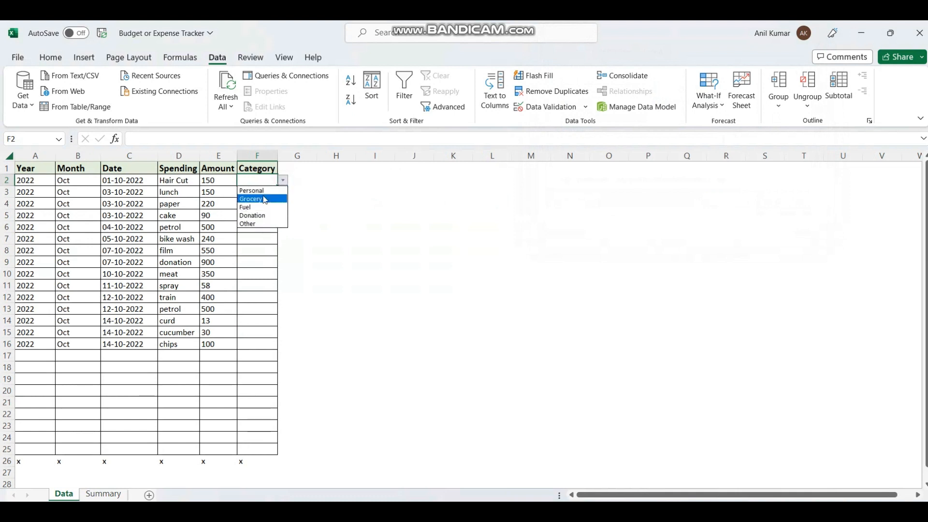
key("Escape")
key("ctrl+shift+Down")
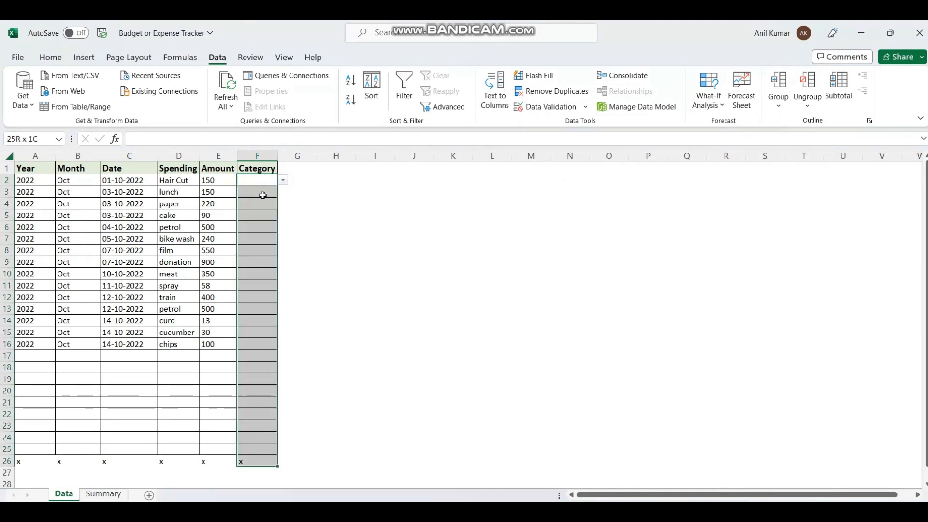
key("shift+Up")
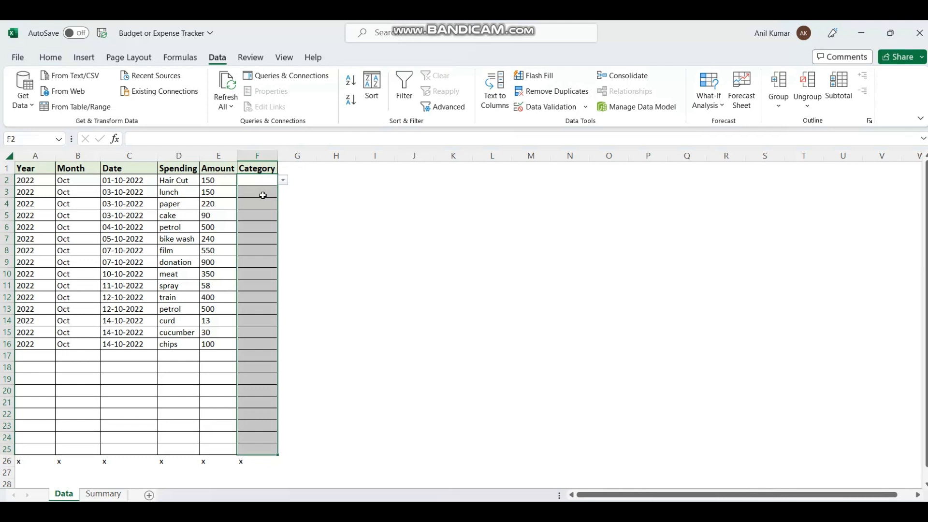
left_click(259, 183)
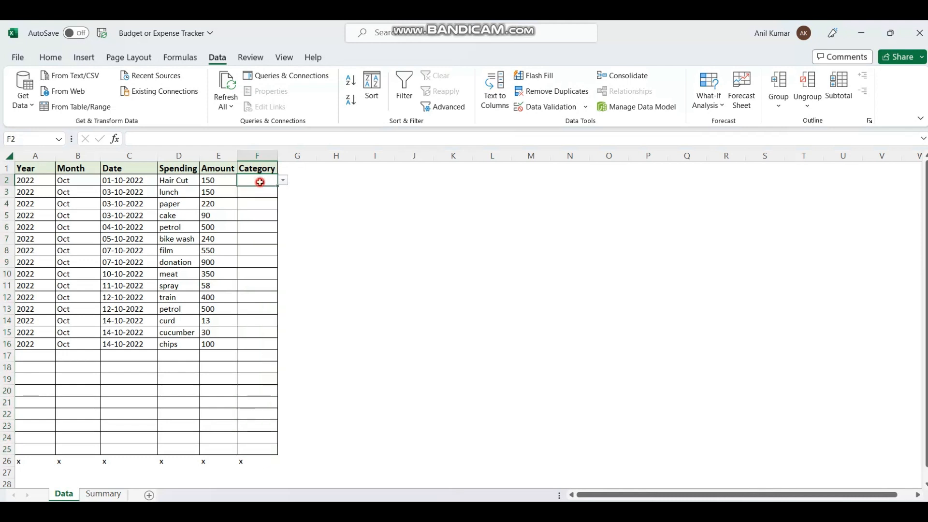
left_click(262, 235)
left_click(253, 309)
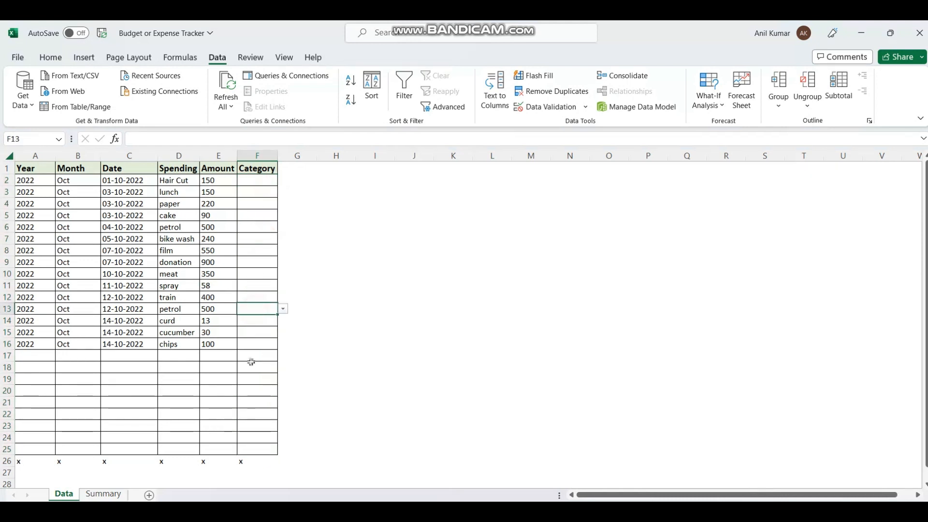
left_click(252, 390)
Step: Set the category of the Hair Cut expense in F2 to Personal
left_click(254, 180)
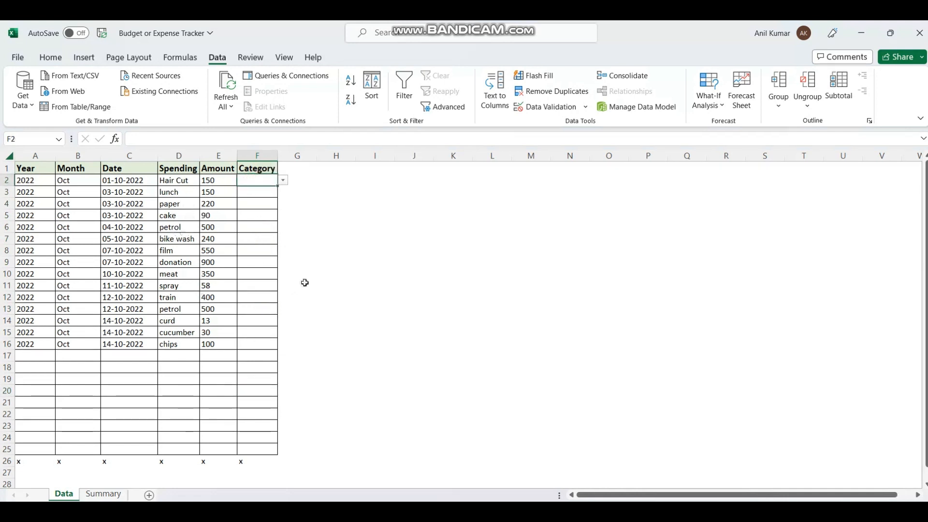
key("alt+Down")
key("Down")
key("Down")
key("Up")
key("Up")
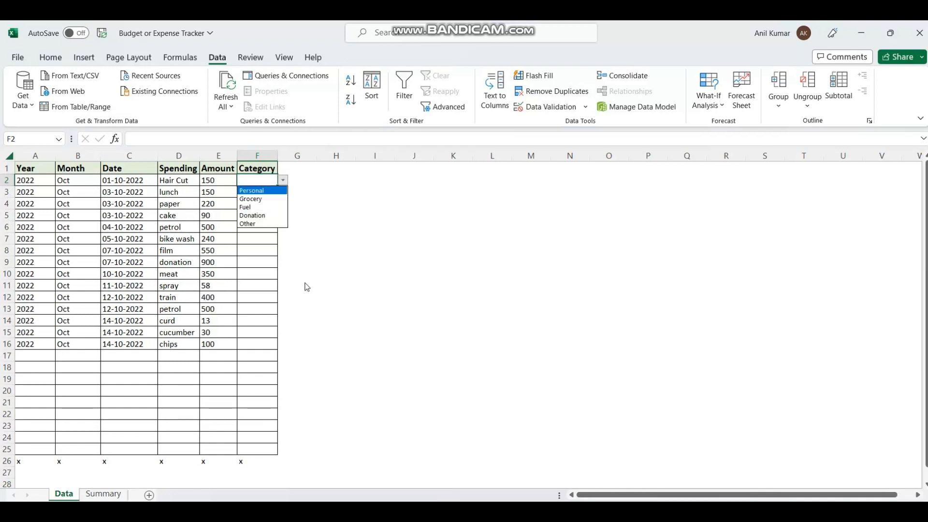
key("Return")
Step: Set the category of the lunch expense in F3 to Personal
key("alt+Down")
key("Down")
key("Down")
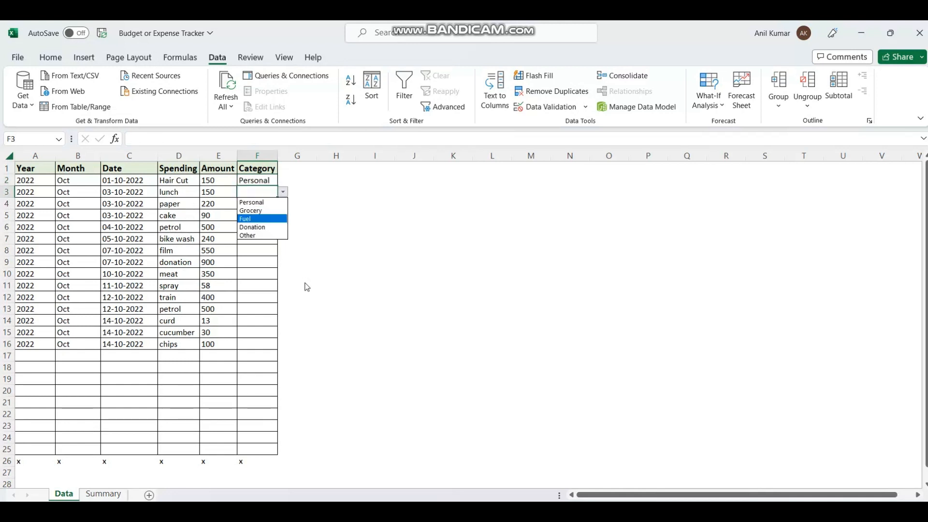
key("Up")
key("Up")
key("Return")
key("Return")
Step: Set the category of the paper expense in F4 to Other
key("alt+Down")
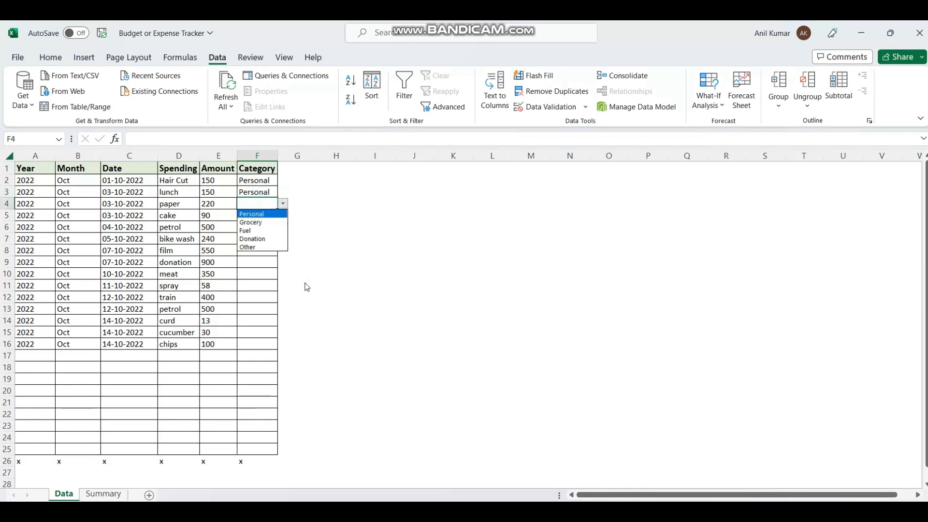
key("Down")
key("Down")
key("Down")
key("Down")
key("Return")
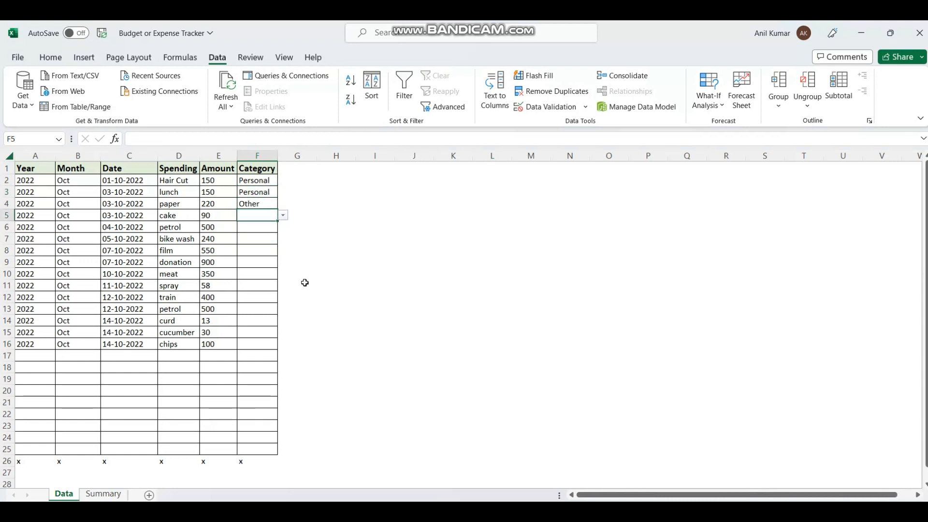
Step: Set the category of the cake expense in F5 to Grocery
key("alt+Down")
key("Down")
key("Down")
key("Up")
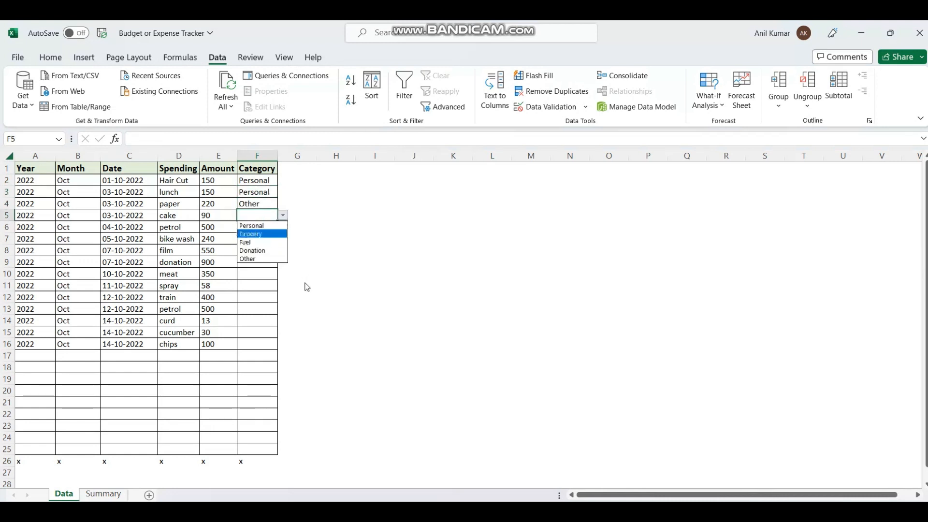
key("Return")
key("Return")
Step: Set the categories of the petrol and bike wash expenses in F6 and F7 to Fuel
key("alt+Down")
key("Down")
key("Down")
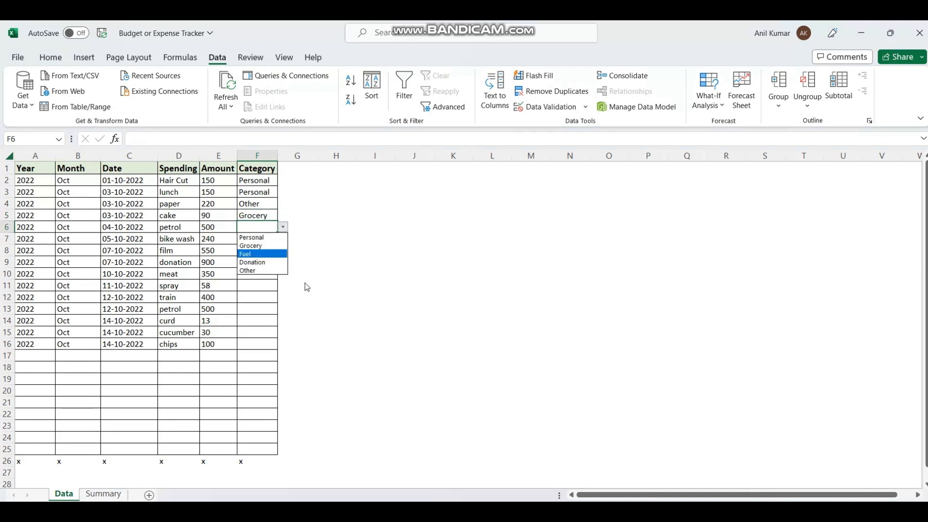
key("Return")
key("alt+Down")
key("Down")
key("Down")
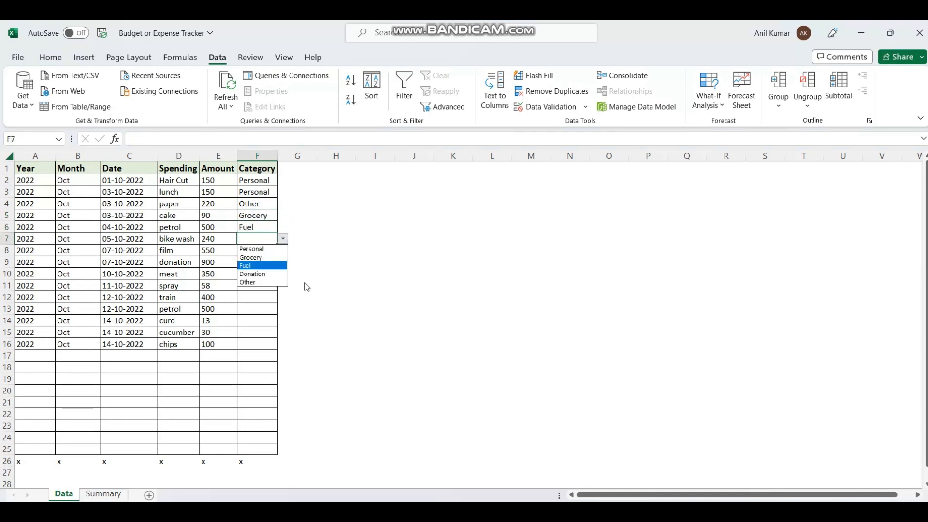
key("Return")
key("Return")
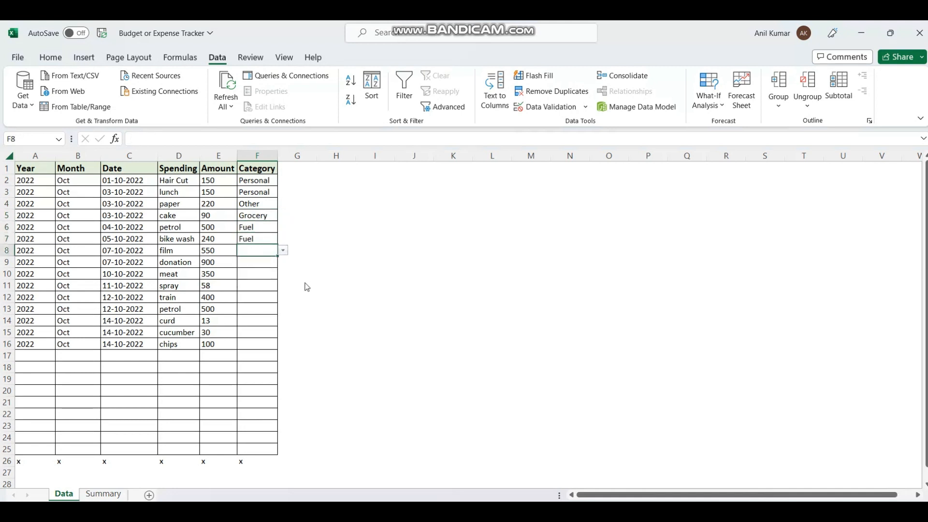
Step: Set the category of the film expense in F8 to Personal
key("alt+Down")
key("Down")
key("Down")
key("Up")
key("Up")
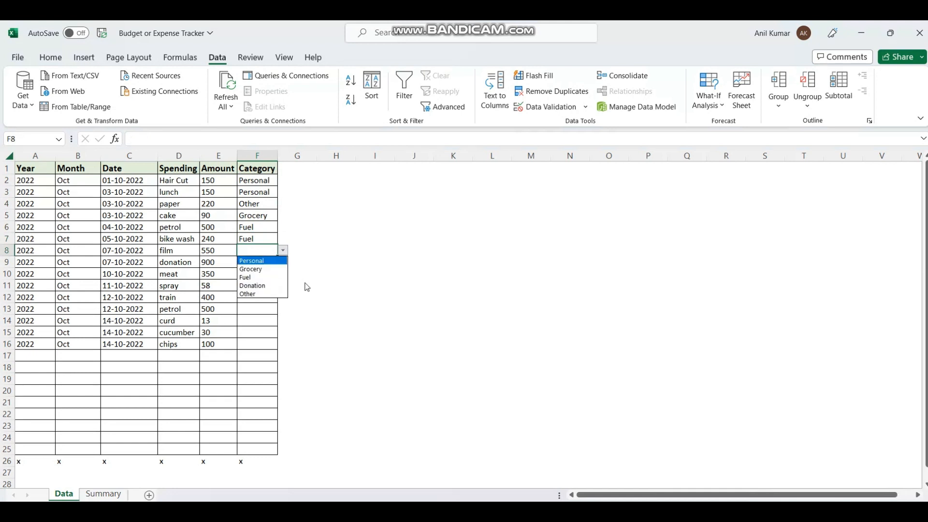
key("Return")
Step: Set the category of the donation expense in F9 to Donation
key("alt+Down")
key("Down")
key("Down")
key("Down")
key("Return")
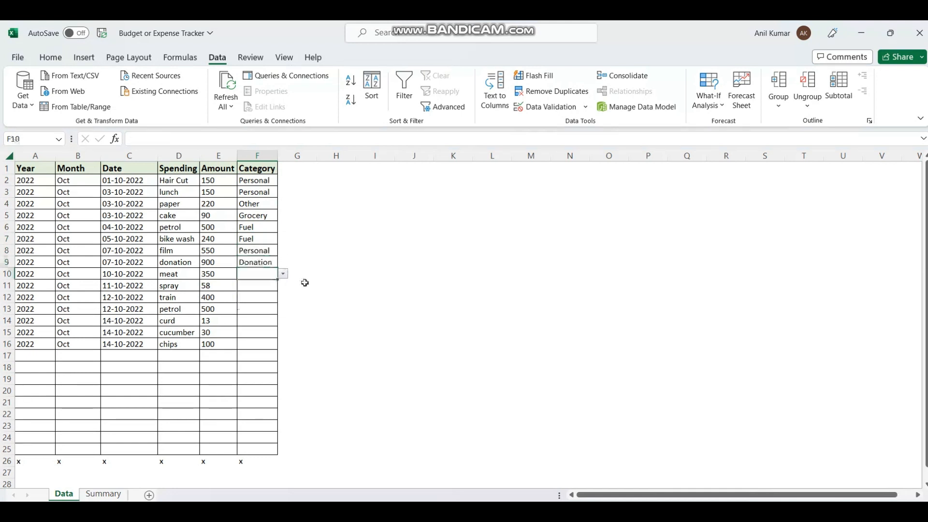
Step: Set the categories of the meat and spray expenses in F10 and F11 to Grocery
key("alt+Down")
key("Down")
key("Down")
key("Down")
key("Up")
key("Up")
key("Return")
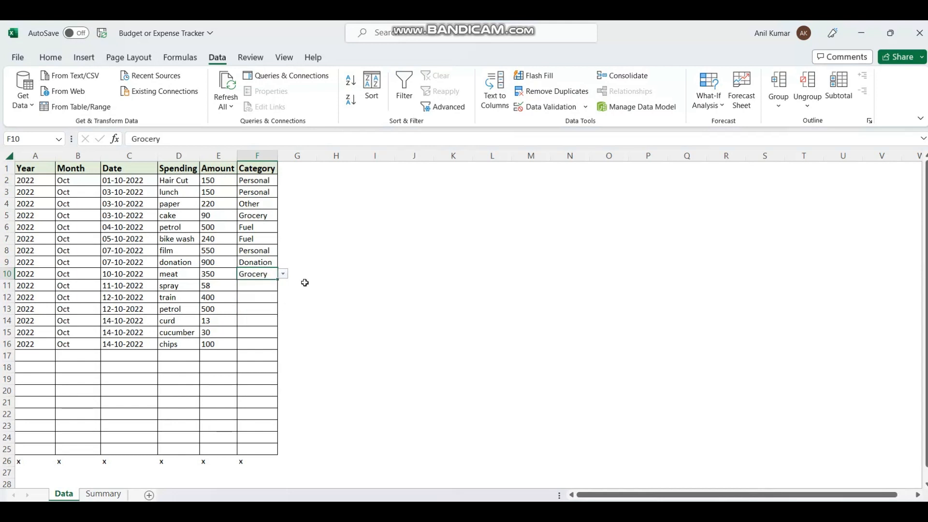
key("Return")
key("alt+Down")
key("Down")
key("Return")
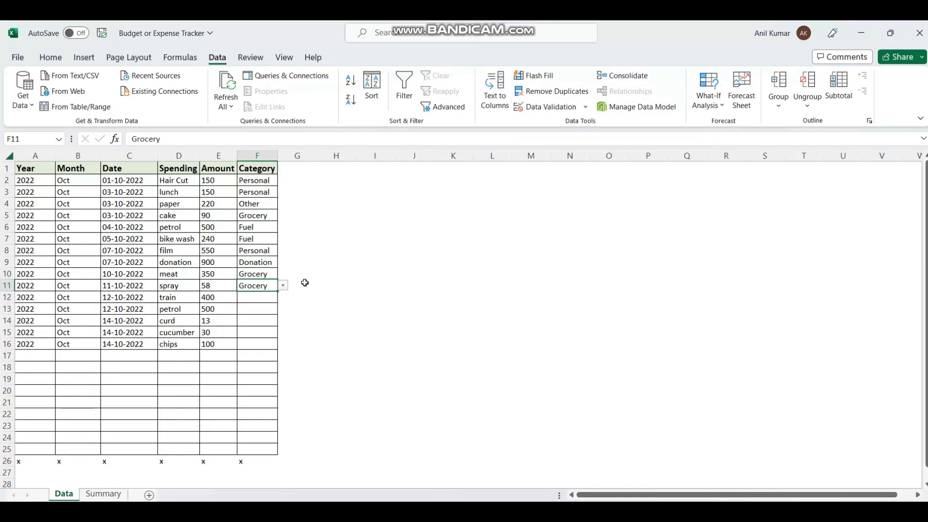
key("Return")
Step: Set the category of the train expense in F12 to Other
key("alt+Down")
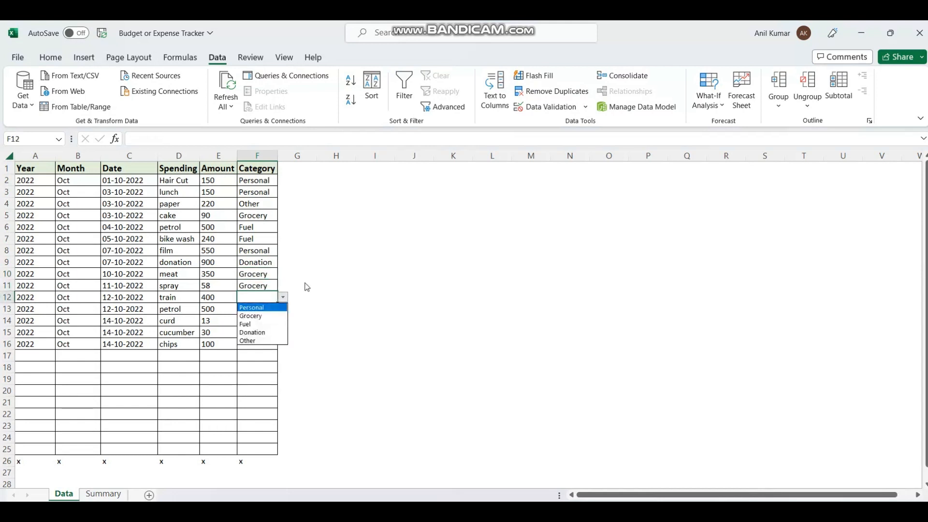
key("Down")
key("Down")
key("Down")
key("Down")
key("Return")
key("Return")
Step: Set the category of the petrol expense in F13 to Fuel
key("alt+Down")
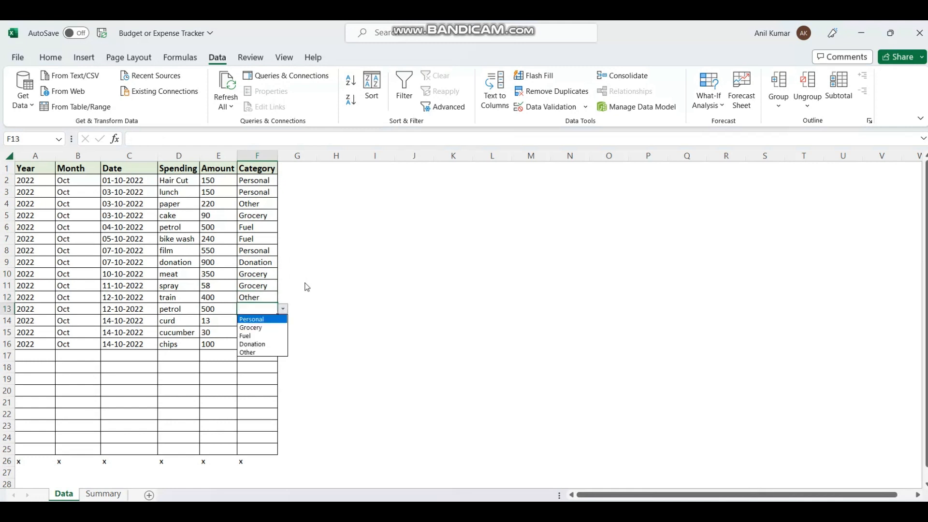
key("Down")
key("Down")
key("Return")
key("Return")
Step: Set the categories of the curd, cucumber and chips expenses in F14:F16 to Grocery, and return to cell A1
key("alt+Down")
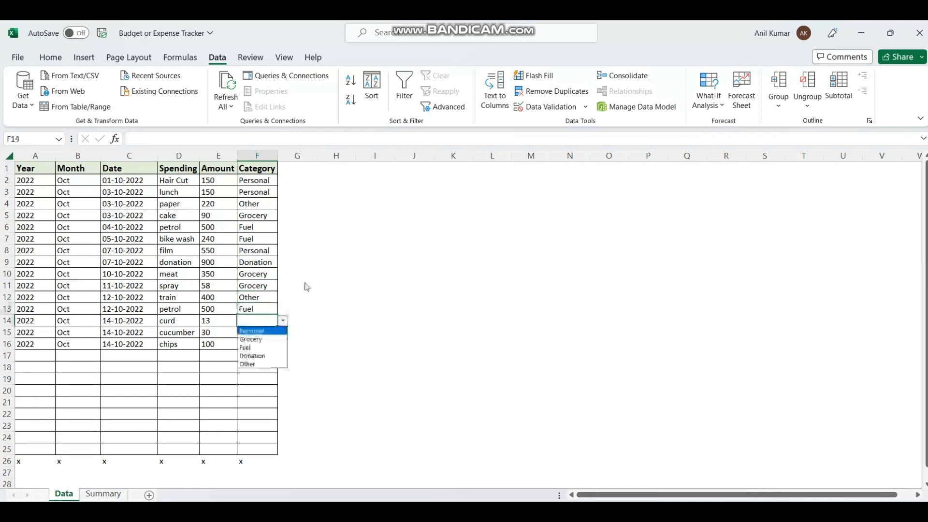
key("Down")
key("Return")
key("Return")
key("alt+Down")
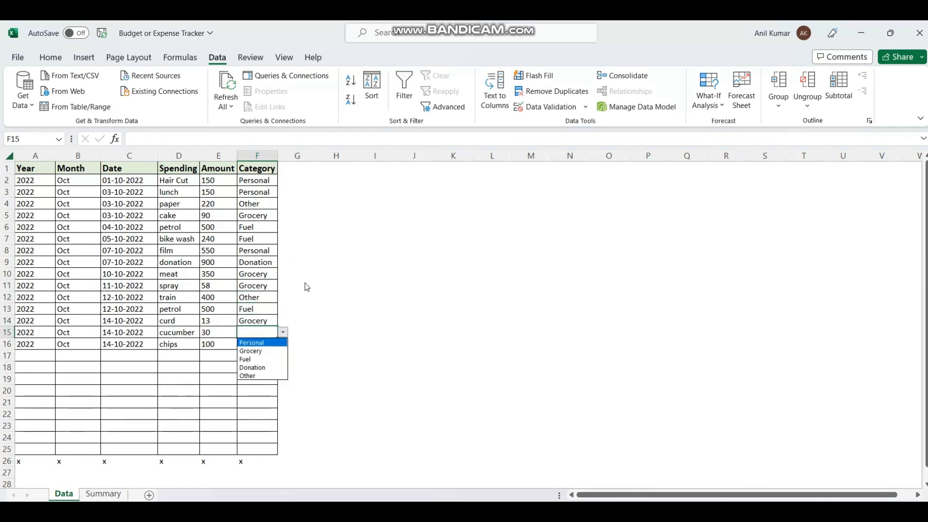
key("Down")
key("Return")
key("Return")
key("alt+Down")
key("Down")
key("Return")
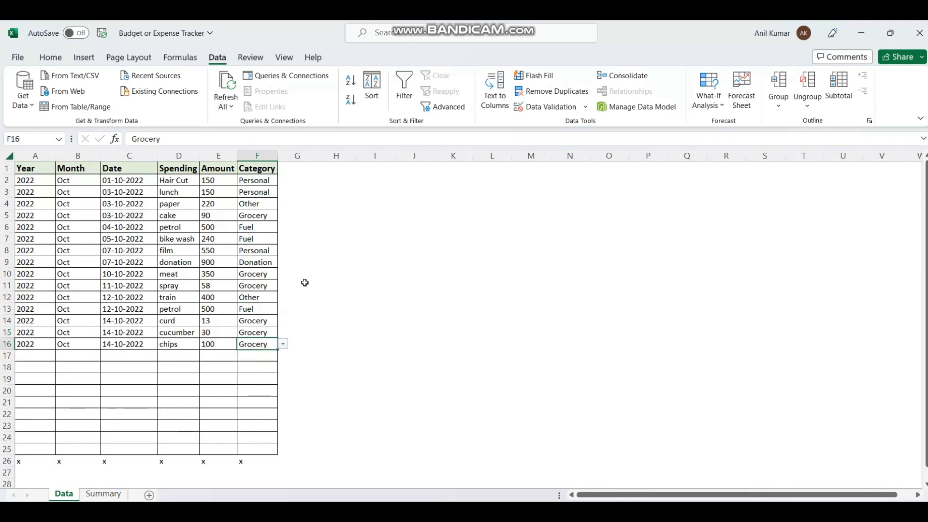
key("ctrl+Up")
key("ctrl+Left")
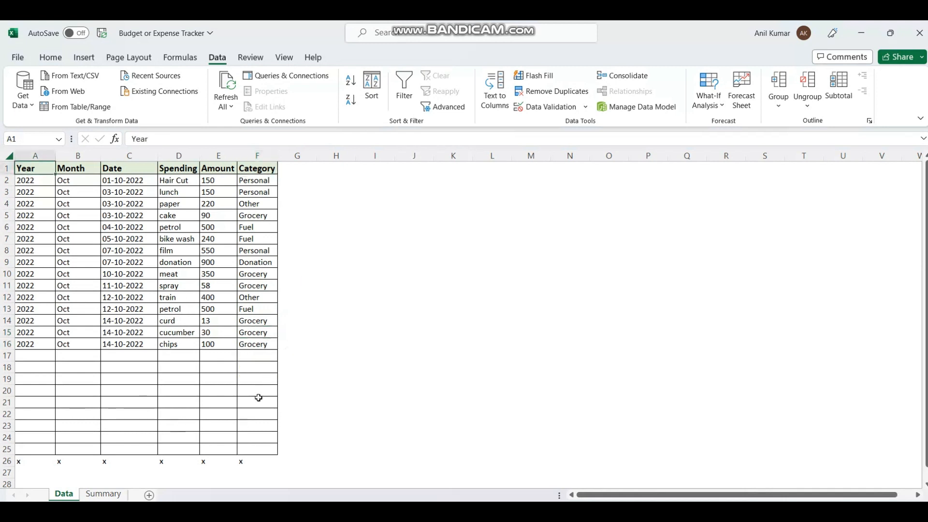
Step: Examine the Year drop-down choices in B6 of the Summary sheet and the source list in its data validation settings
left_click(106, 494)
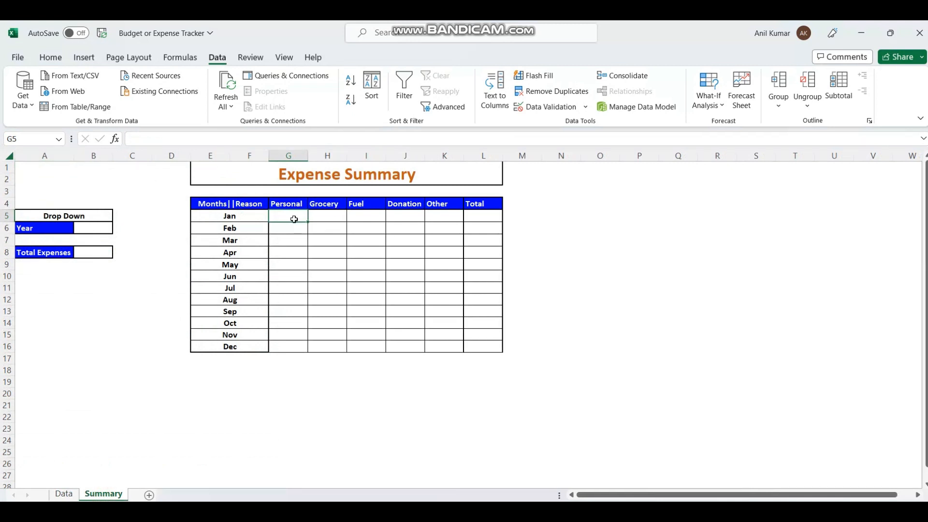
left_click(106, 230)
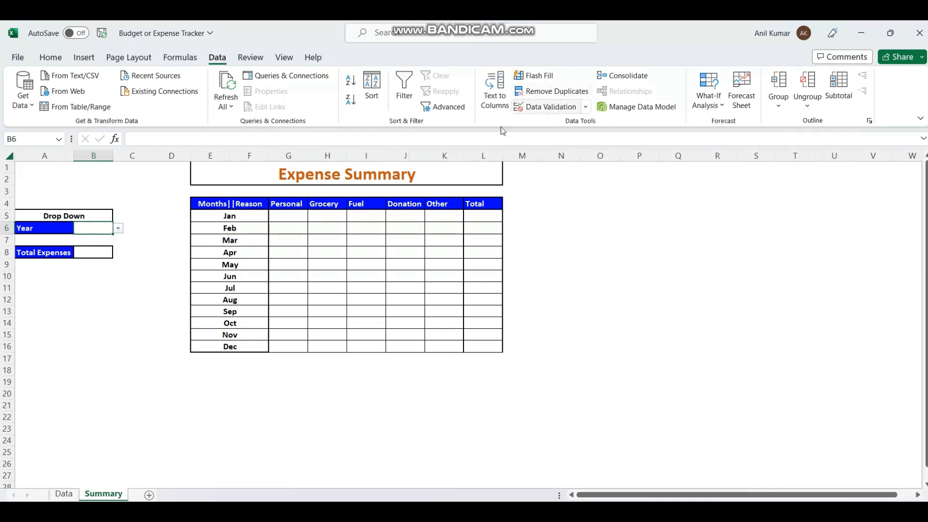
left_click(119, 230)
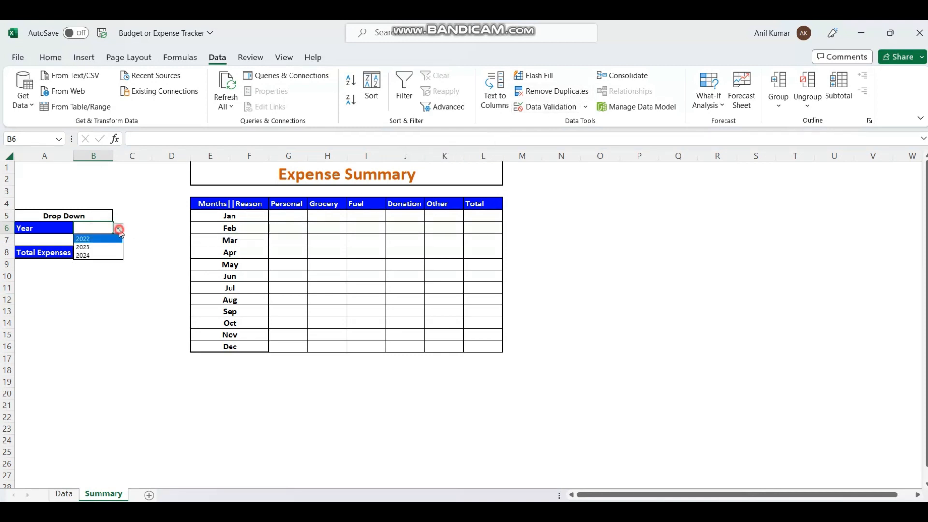
left_click(118, 229)
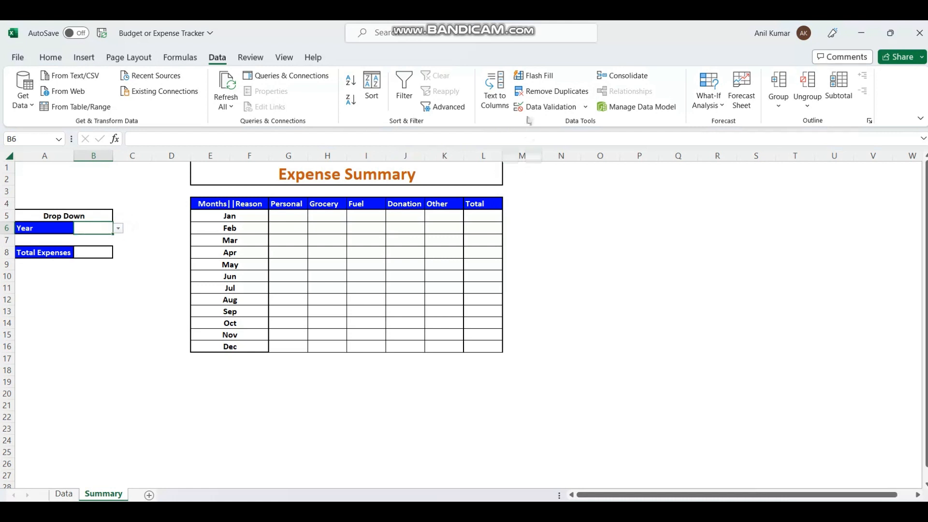
left_click(549, 108)
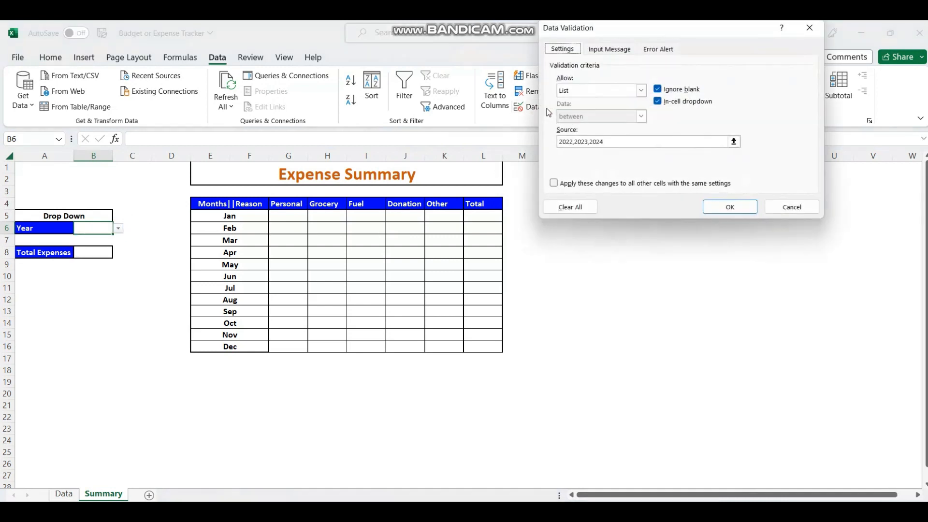
left_click(570, 144)
left_click(727, 207)
Step: Try 2023 in the Year drop-down in B6, and set the year to 2022
left_click(117, 228)
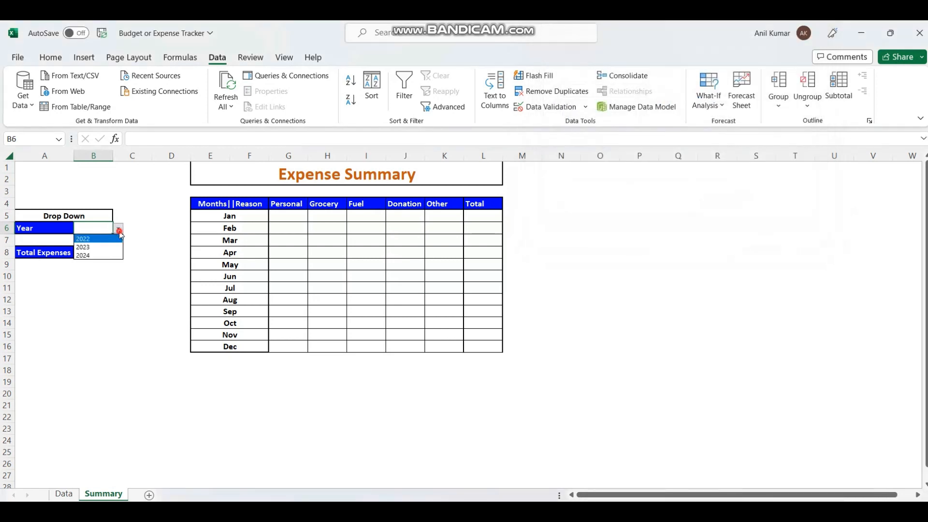
left_click(99, 247)
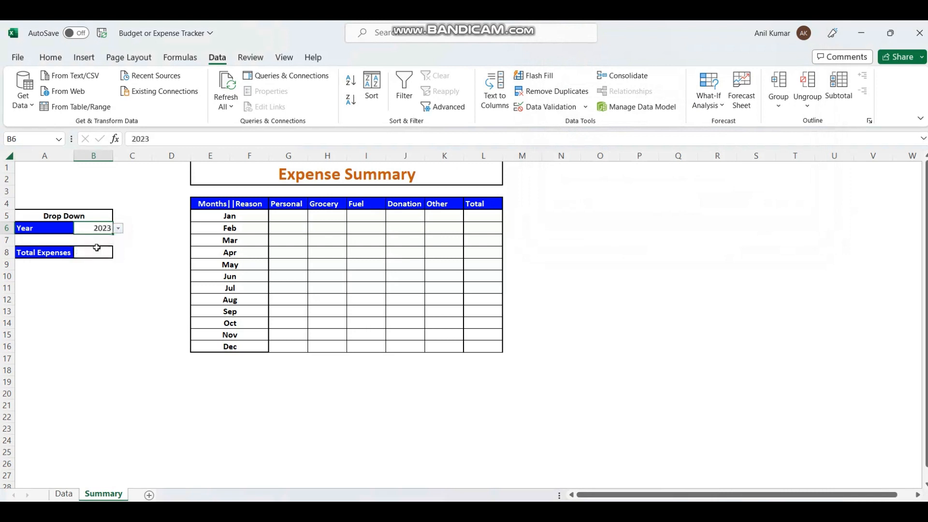
left_click(119, 231)
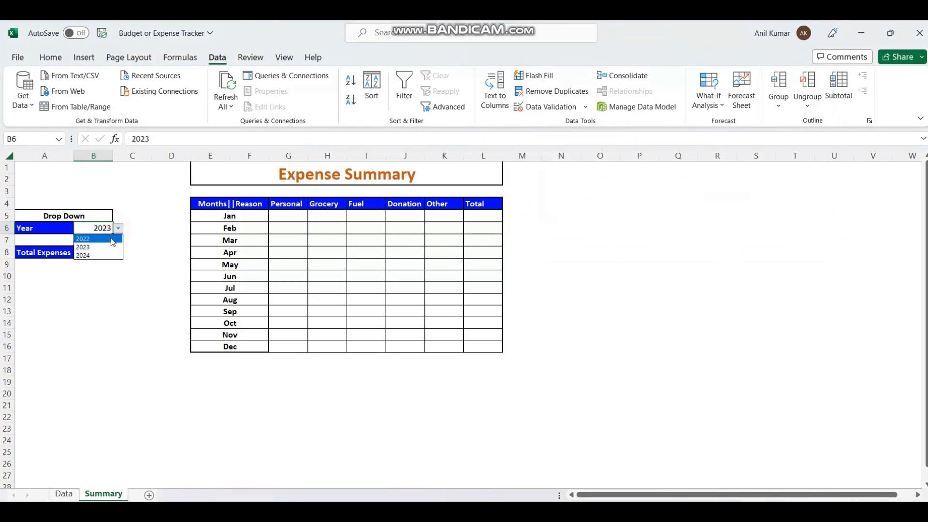
left_click(107, 238)
left_click(108, 239)
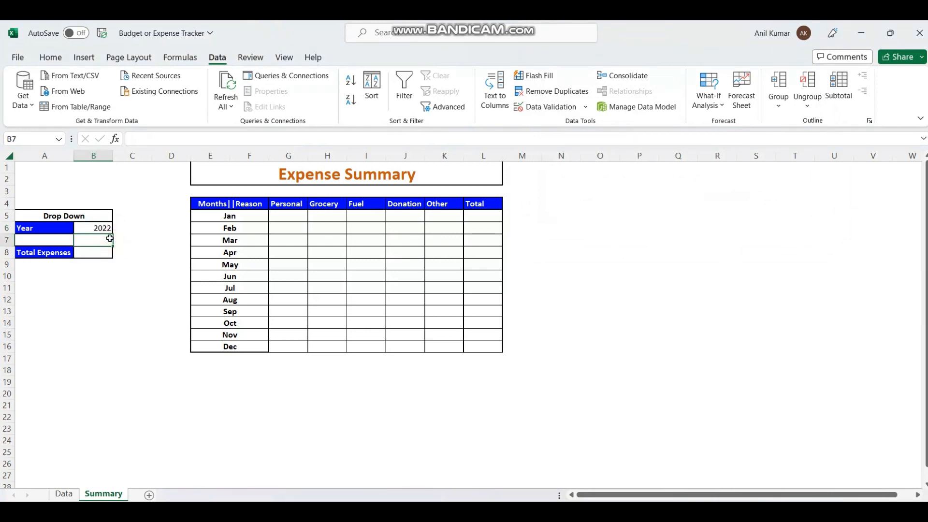
Step: Start a SUMIFS formula in G5 for January's Personal expenses, with the absolute sum range Data!$E$2:$E$25
left_click(298, 216)
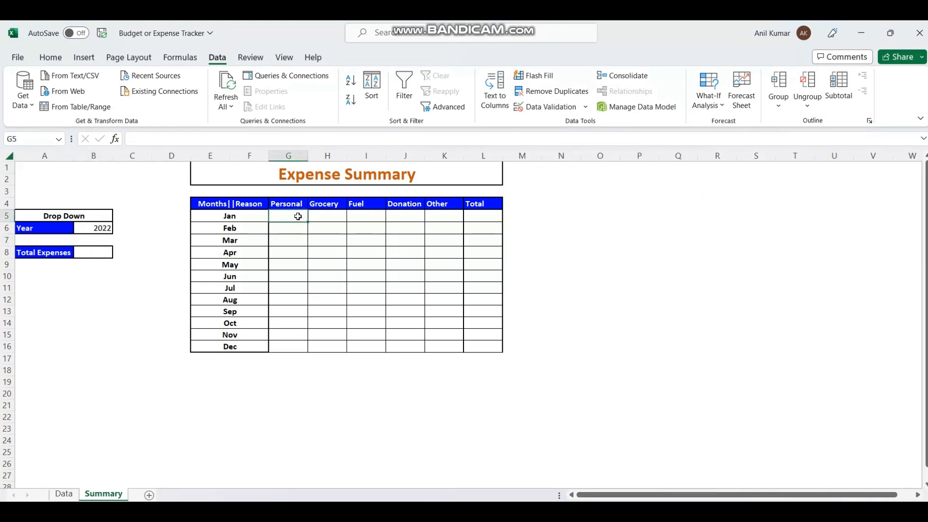
type("=su")
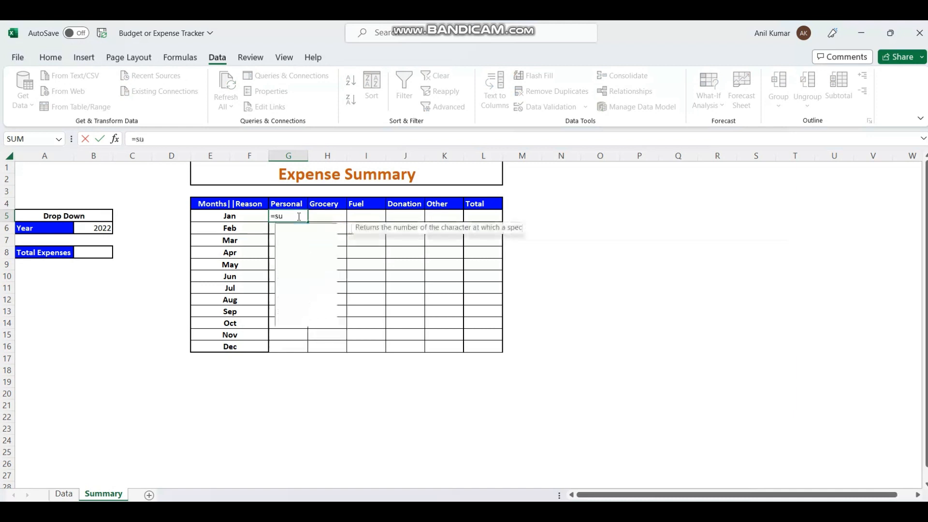
type("mif")
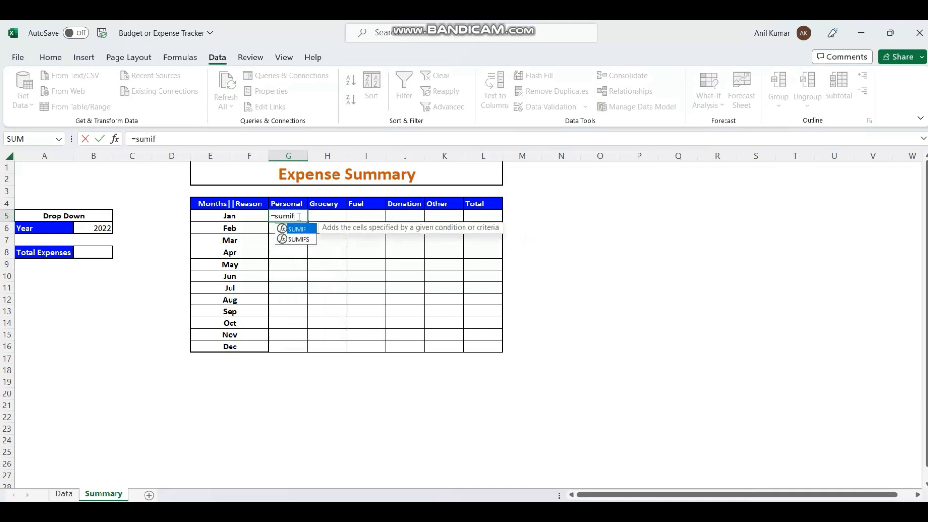
type("s")
key("Tab")
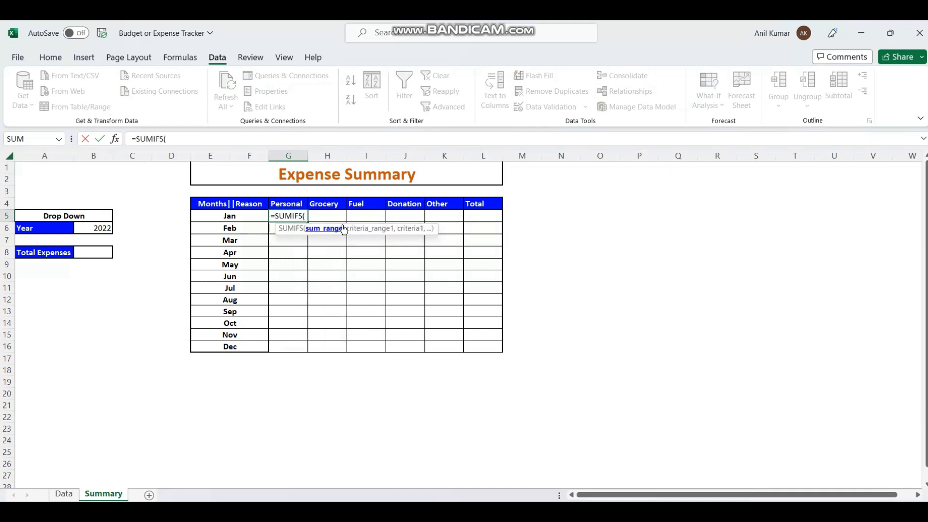
left_click(65, 494)
left_click(214, 177)
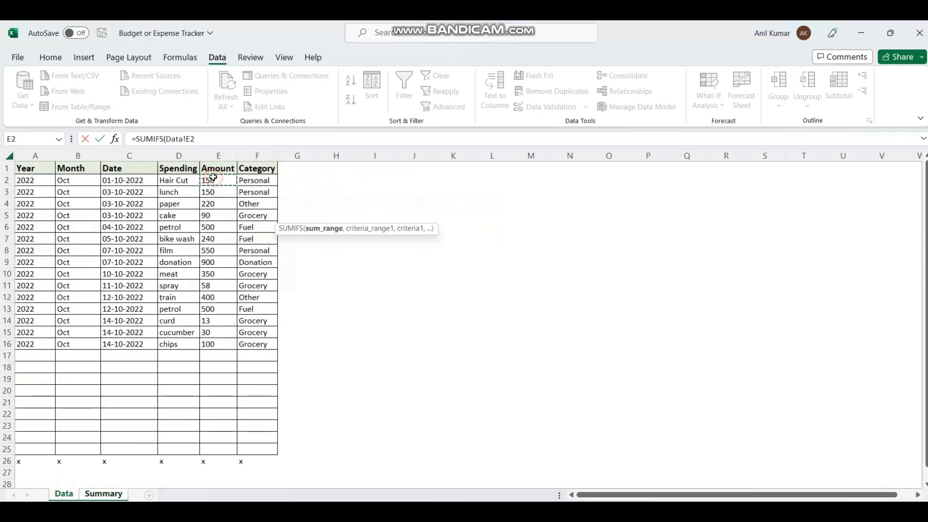
key("ctrl+shift+Down")
key("shift+Down")
key("shift+Down")
key("shift+Down")
key("shift+Down")
key("shift+Down")
key("shift+Down")
key("shift+Down")
key("shift+Down")
key("shift+Down")
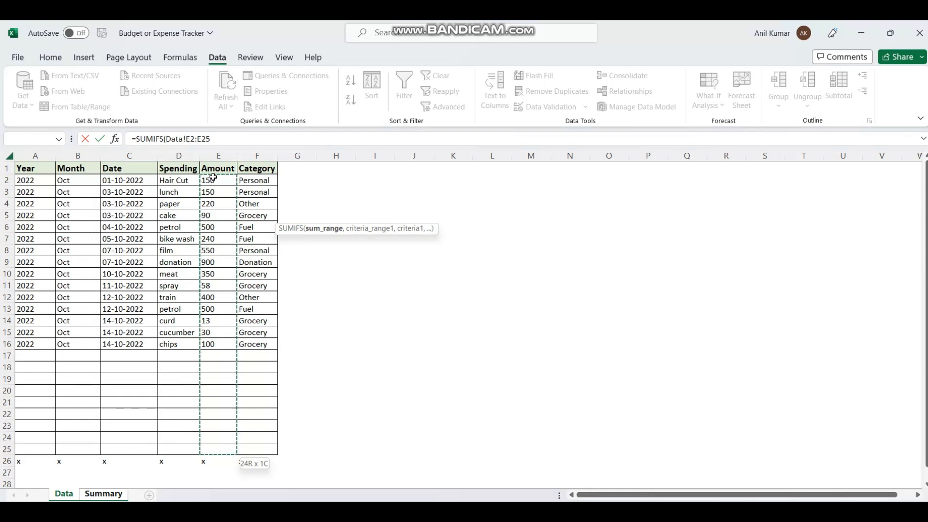
key("F4")
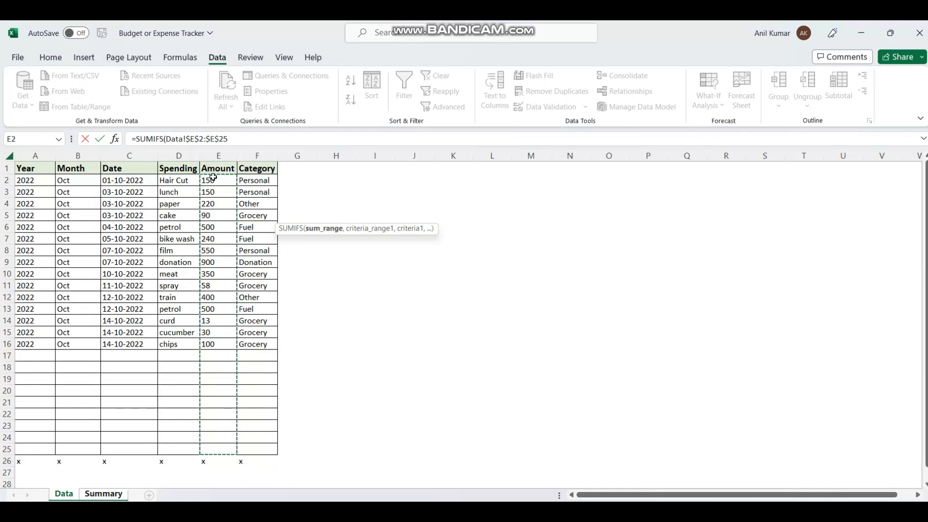
type(",")
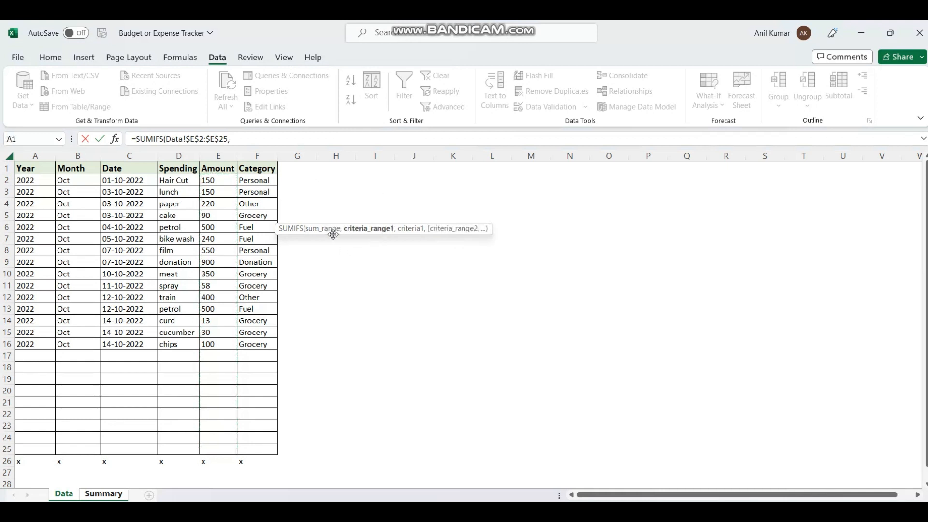
Step: Add the first SUMIFS criterion, matching the category range Data!$F$2:$F$25 to the Personal heading in Summary!$G$4
left_click(251, 181)
left_click_drag(251, 181, 257, 450)
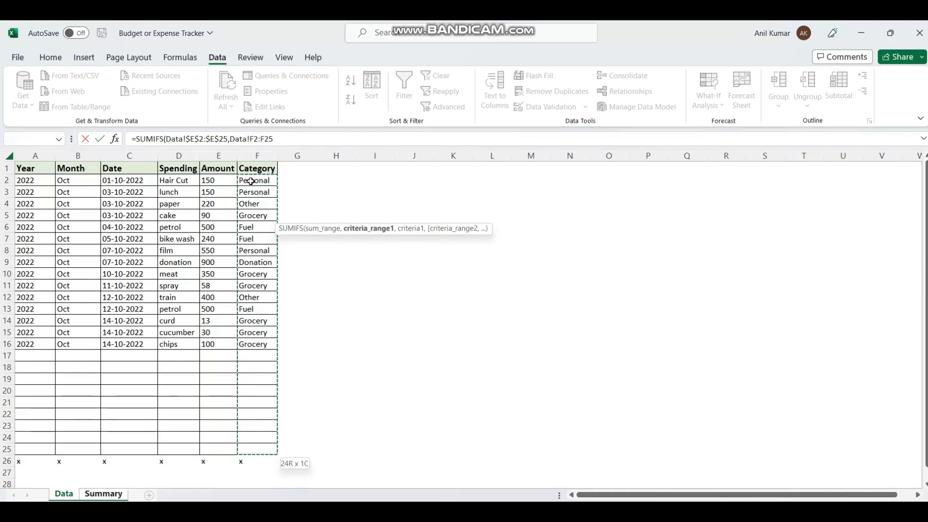
key("F4")
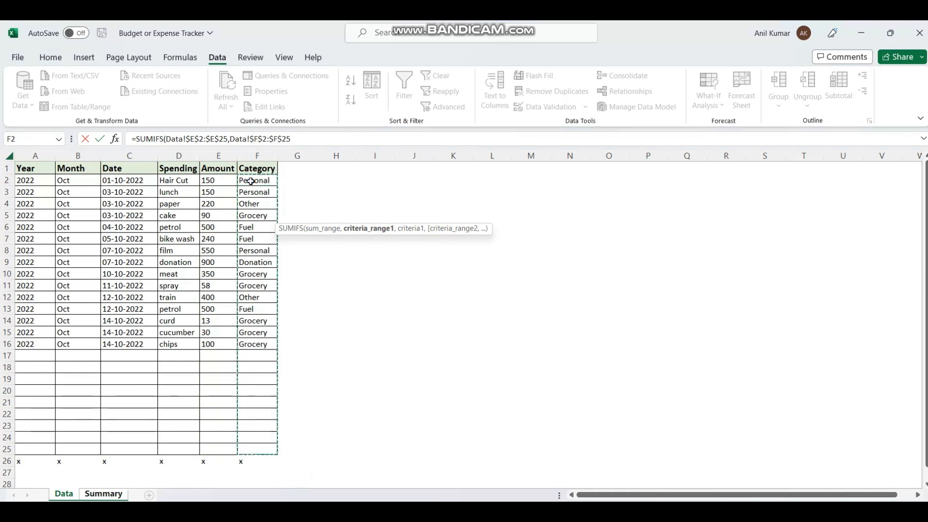
type(",")
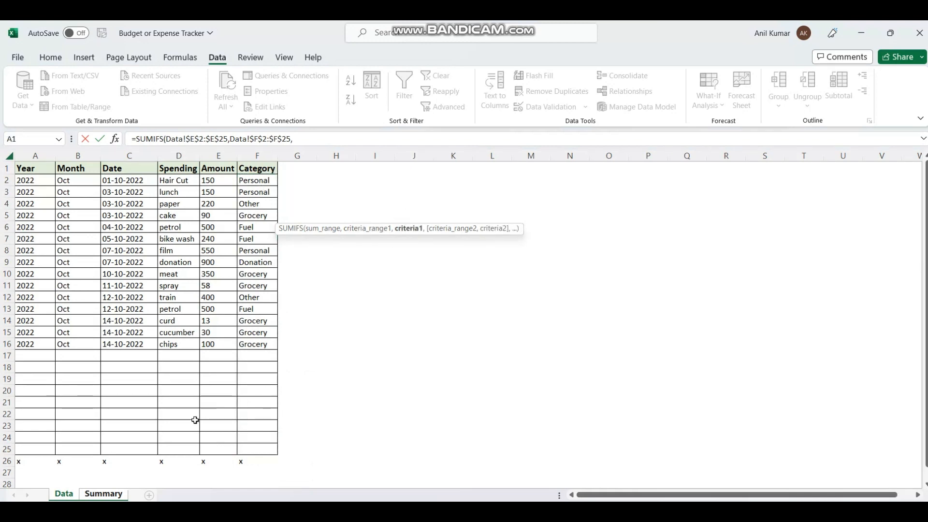
left_click(100, 494)
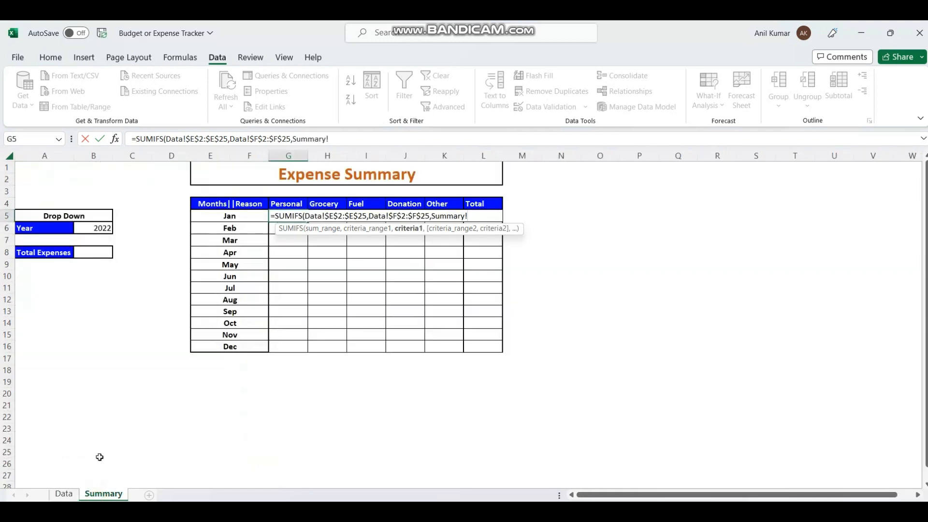
left_click(283, 202)
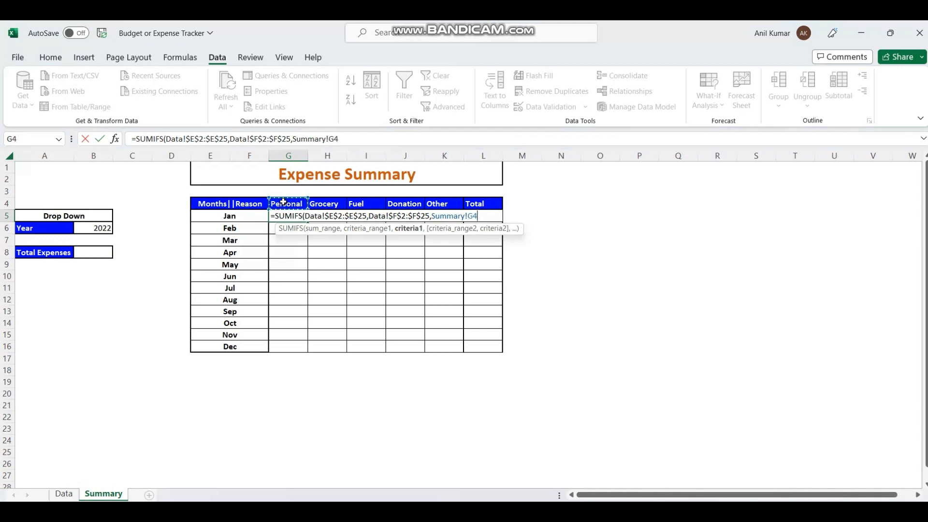
key("F4")
type(",")
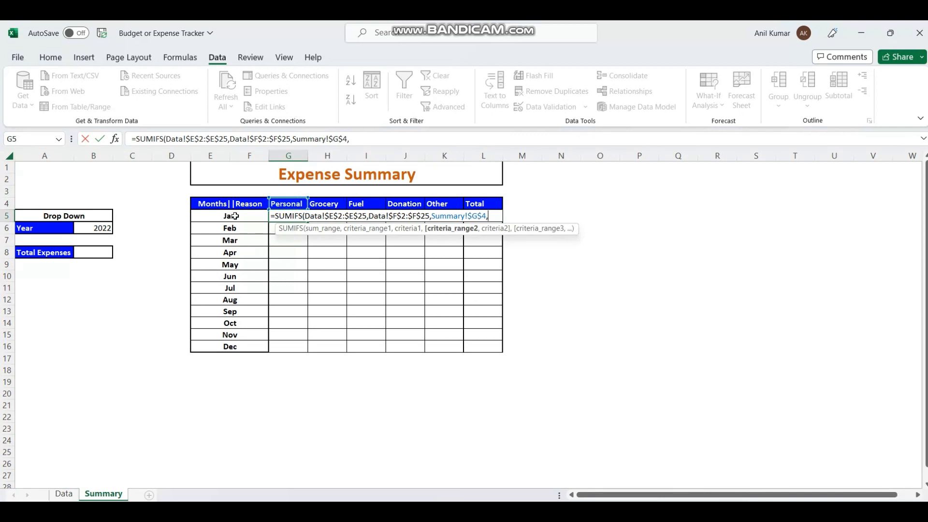
Step: Add the second SUMIFS criterion, matching the month range Data!$B$2:$B$25 to the Jan label in Summary!$E$5
left_click(65, 494)
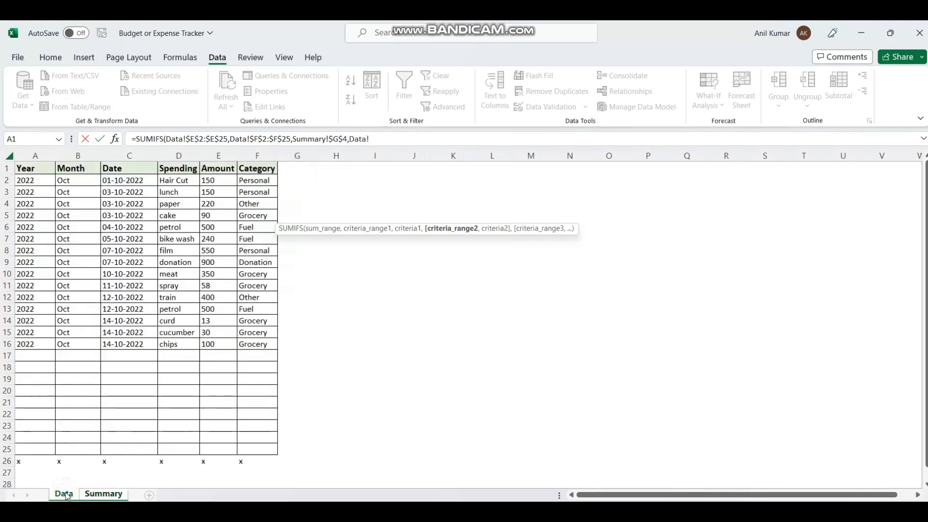
left_click(72, 180)
left_click_drag(72, 181, 92, 449)
key("F4")
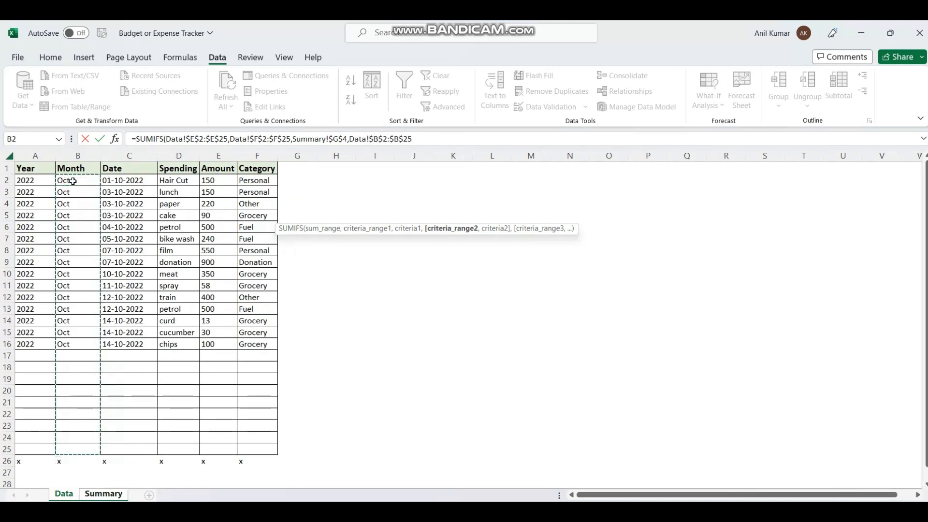
type(",")
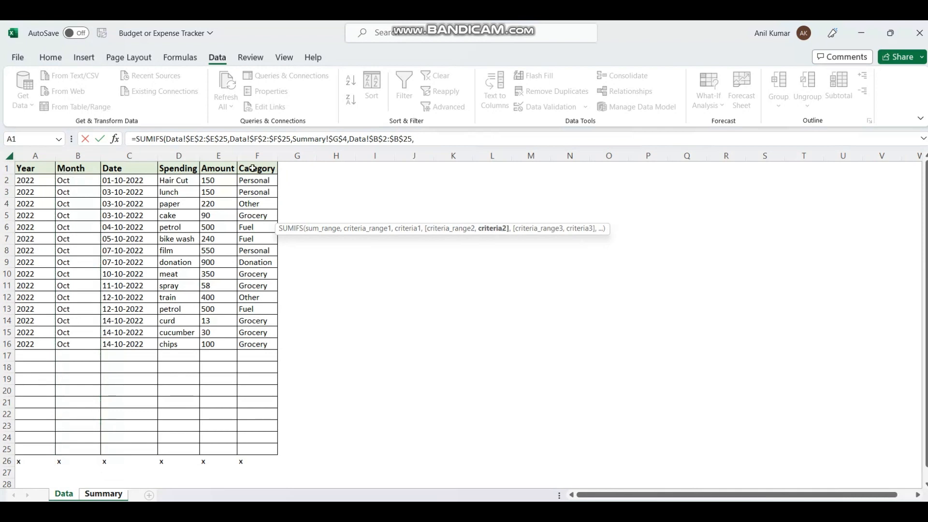
left_click(120, 495)
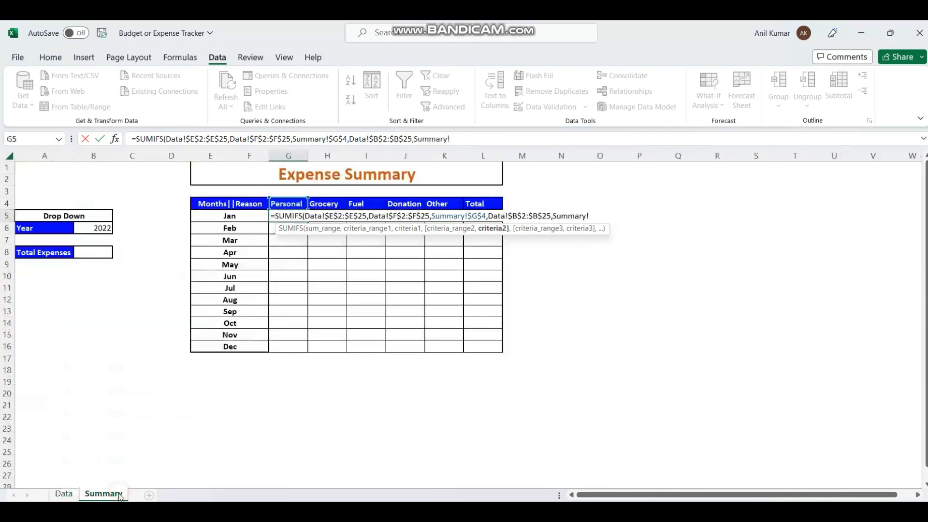
left_click(229, 216)
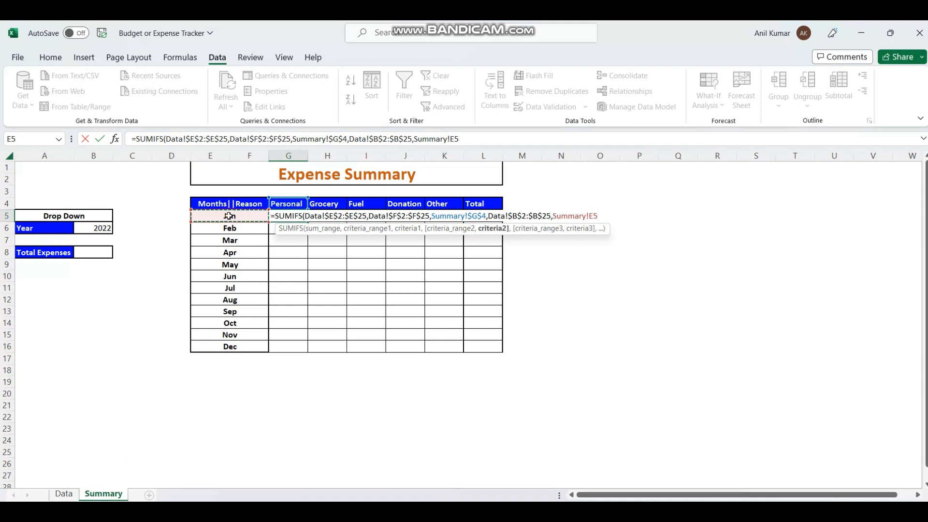
key("F4")
type(",")
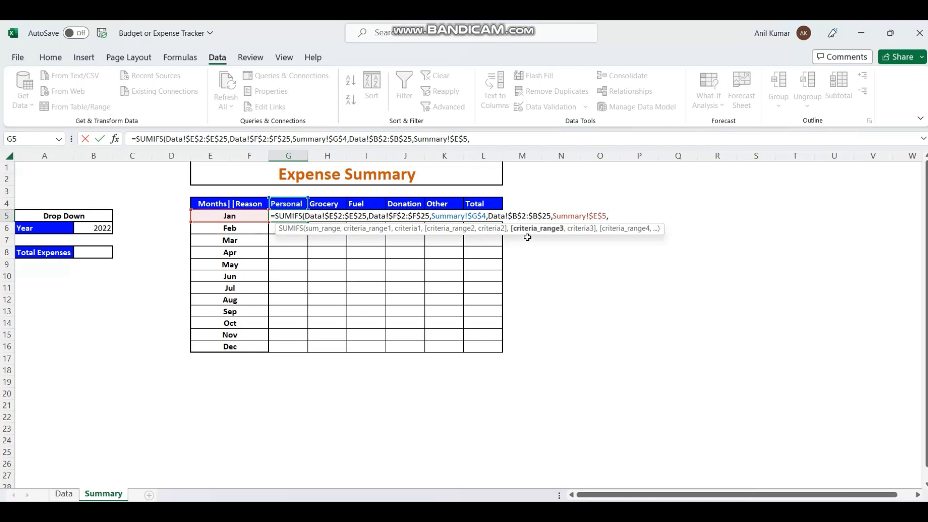
Step: Add the third SUMIFS criterion, matching the year range Data!$A$2:$A$25 to the selected year in Summary!$B$6, and complete the G5 formula
left_click(64, 494)
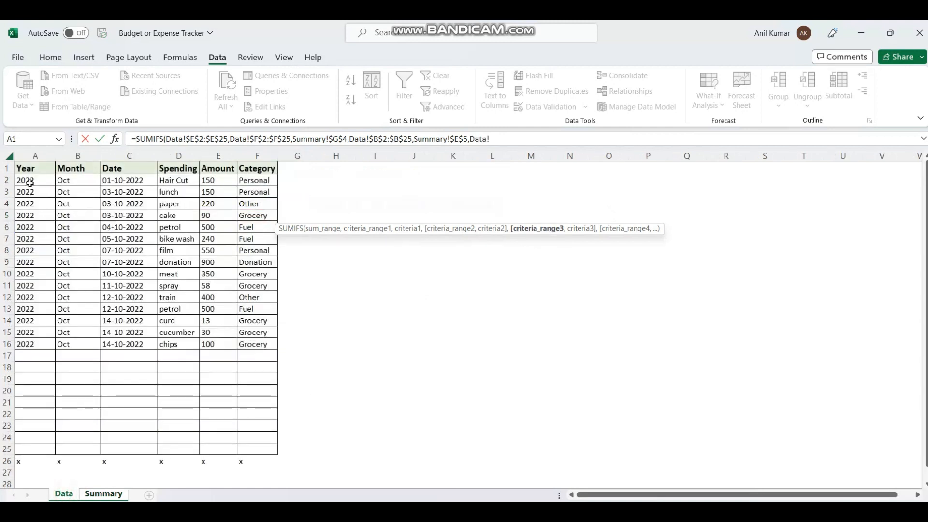
left_click_drag(29, 183, 33, 450)
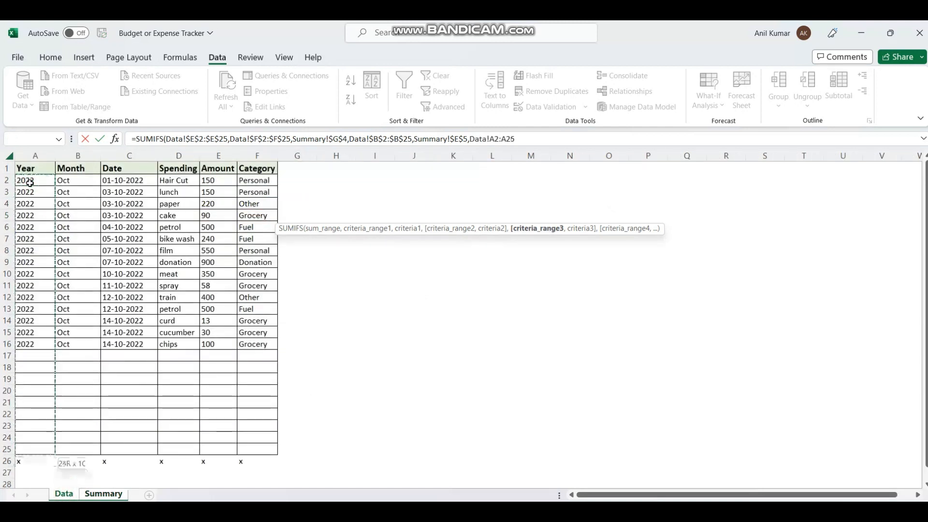
key("F4")
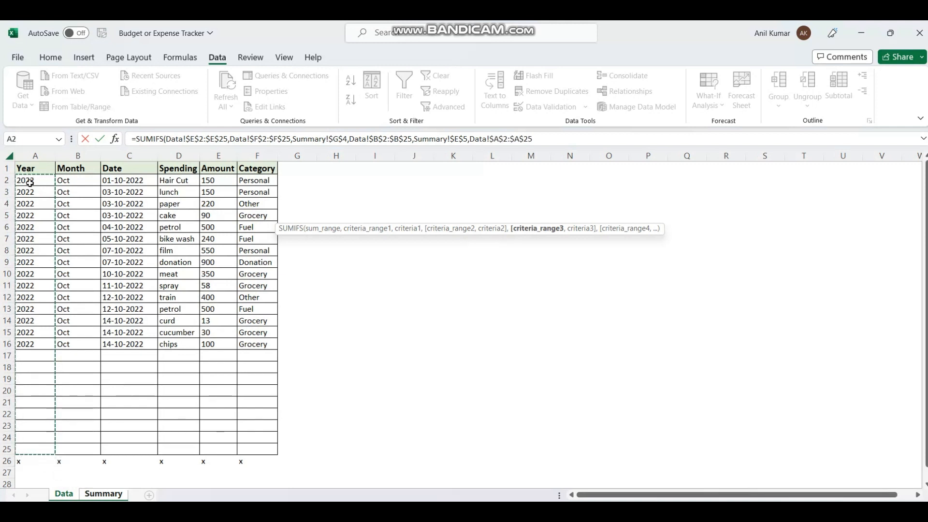
type(",")
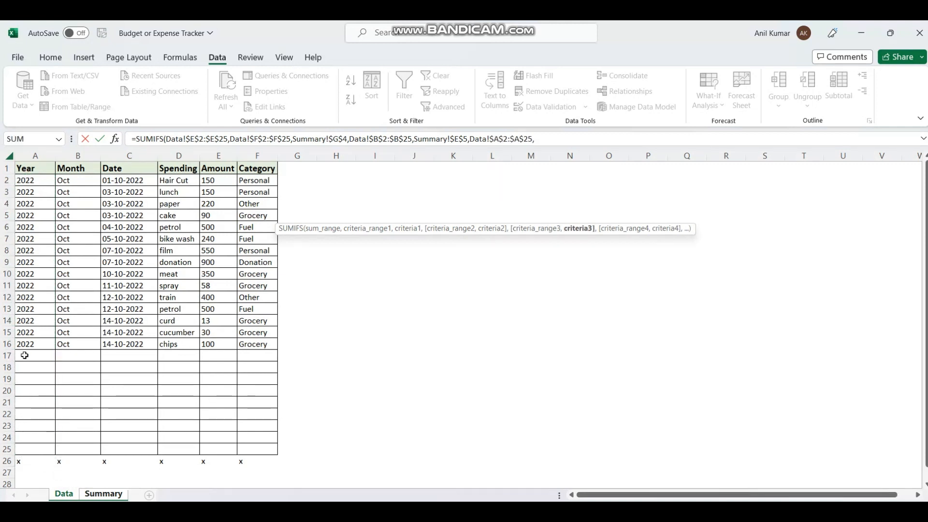
left_click(107, 494)
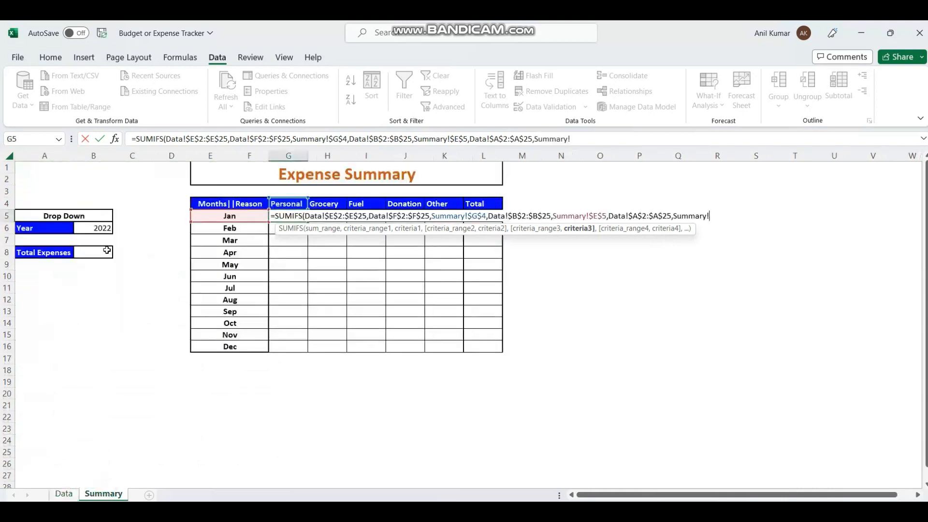
left_click(91, 231)
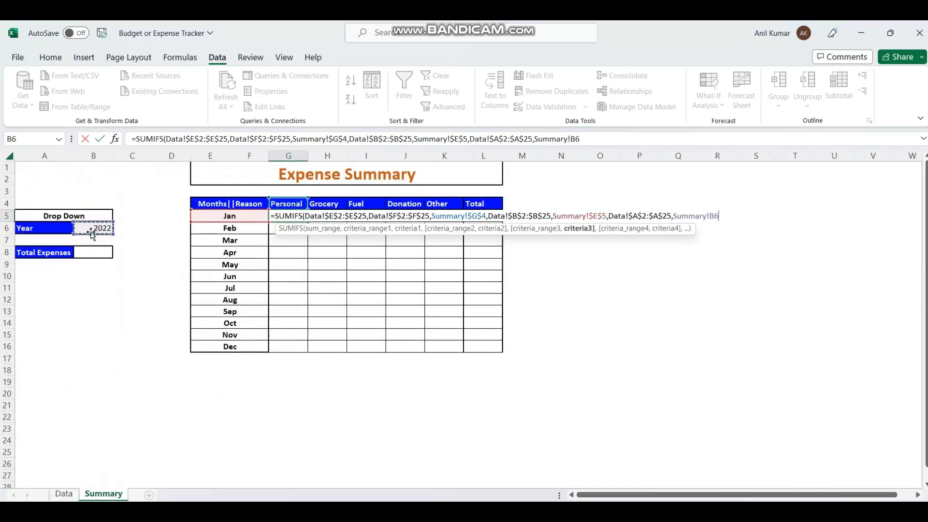
key("F4")
type(")")
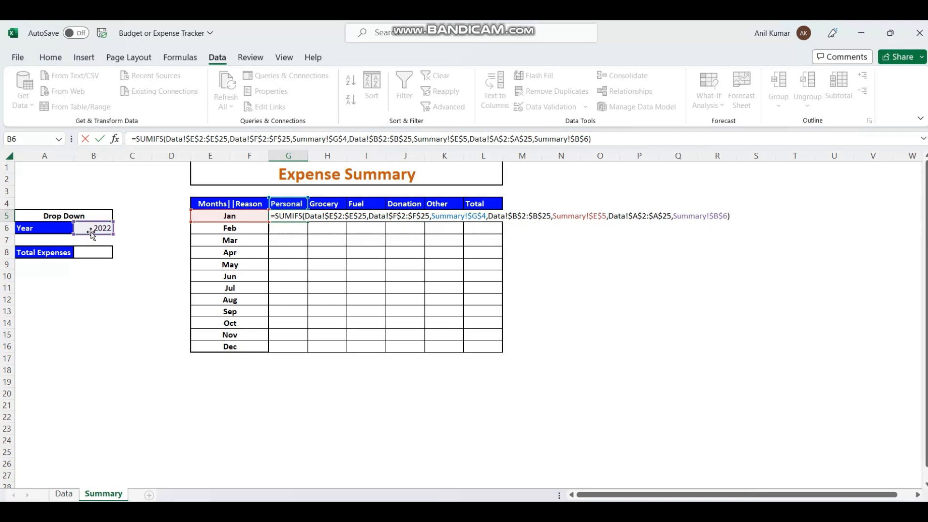
key("Return")
key("Up")
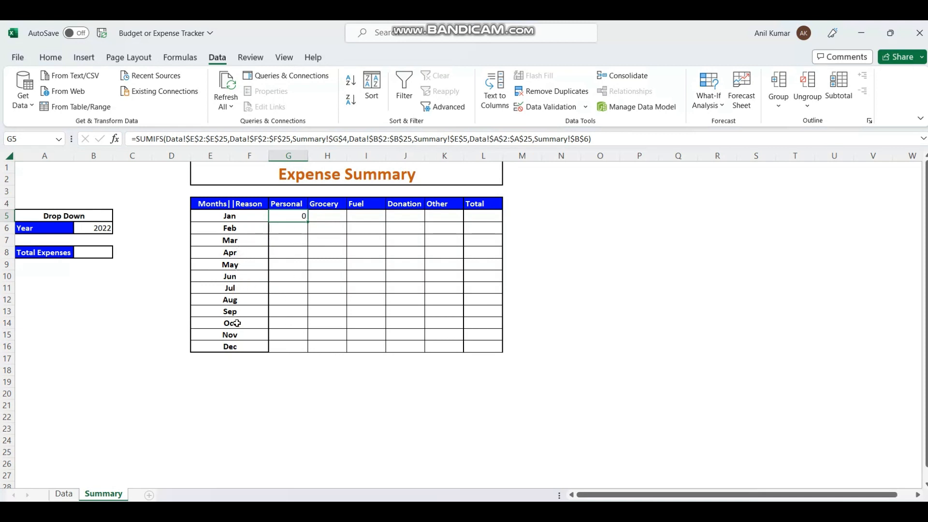
Step: Make the row of the month reference relative in the G5 formula, changing it to Summary!$E5
left_click(463, 139)
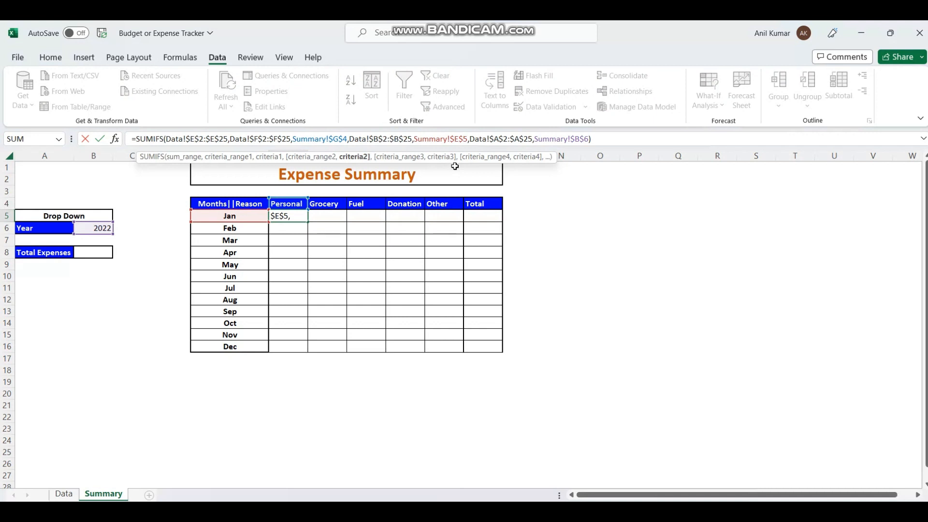
key("BackSpace")
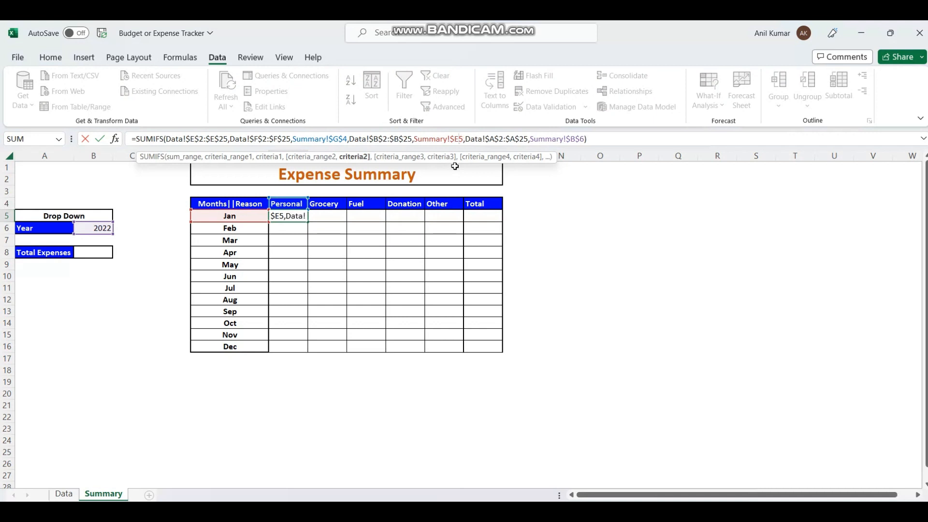
key("Return")
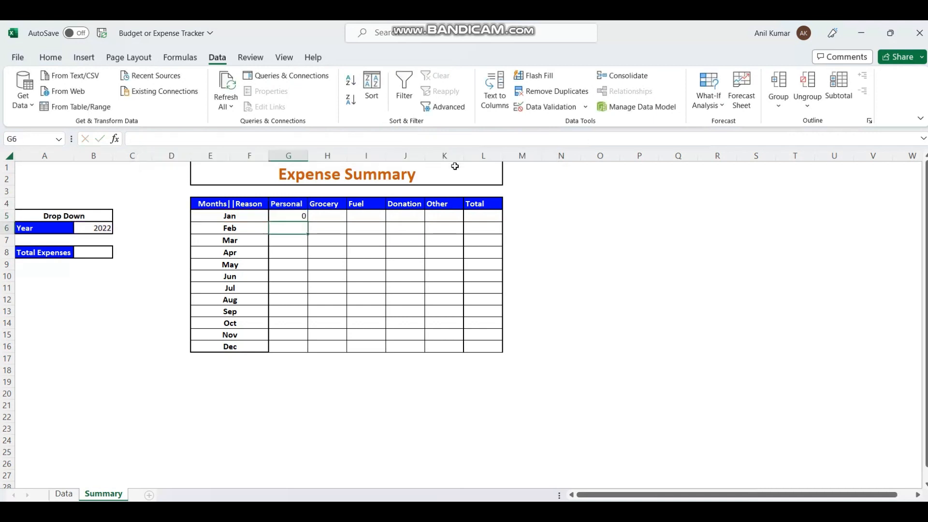
key("Up")
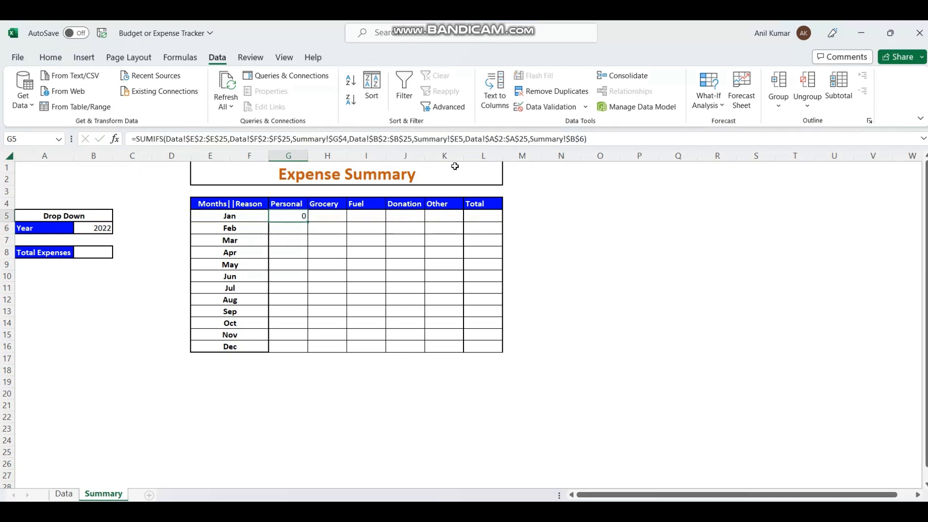
Step: Try copying the January Personal formula down to February in G6, and clear that cell
key("Down")
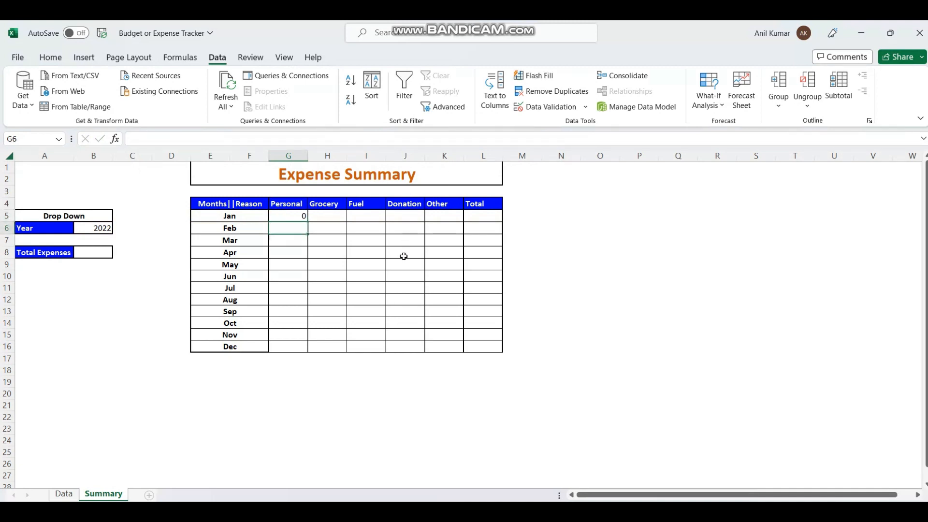
key("ctrl+d")
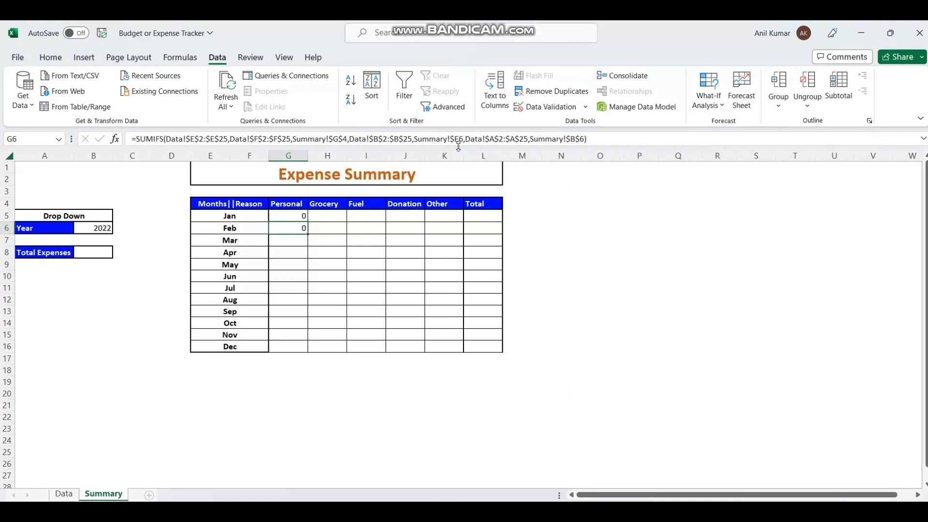
key("Delete")
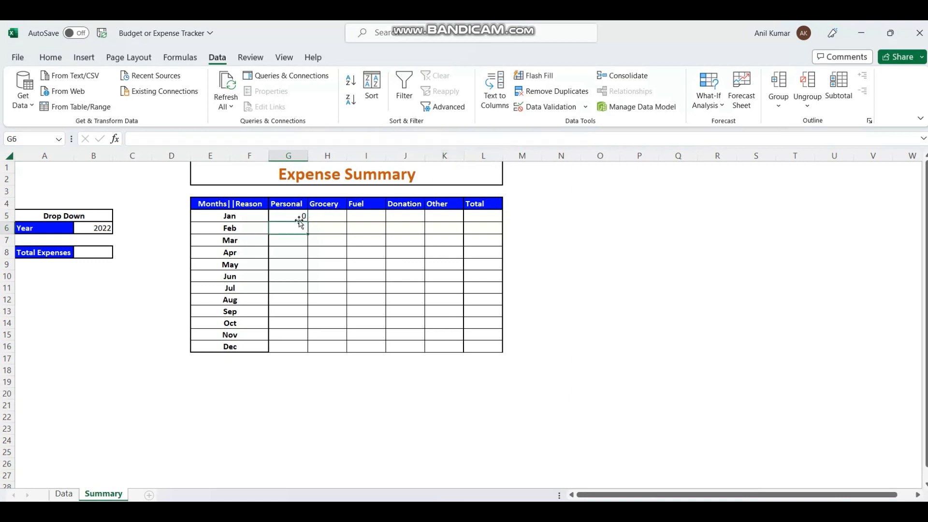
Step: Make the column of the category reference relative in the G5 formula, changing it to Summary!G$4
left_click(296, 214)
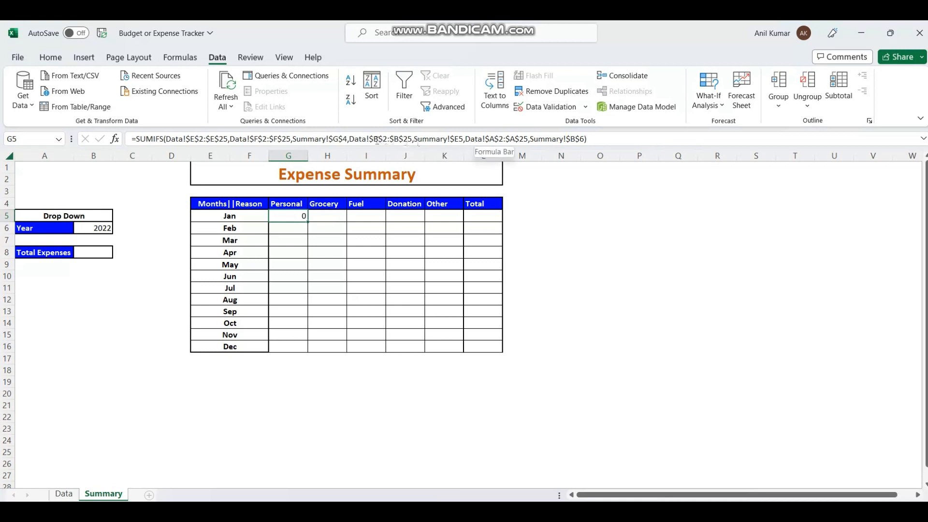
left_click(334, 137)
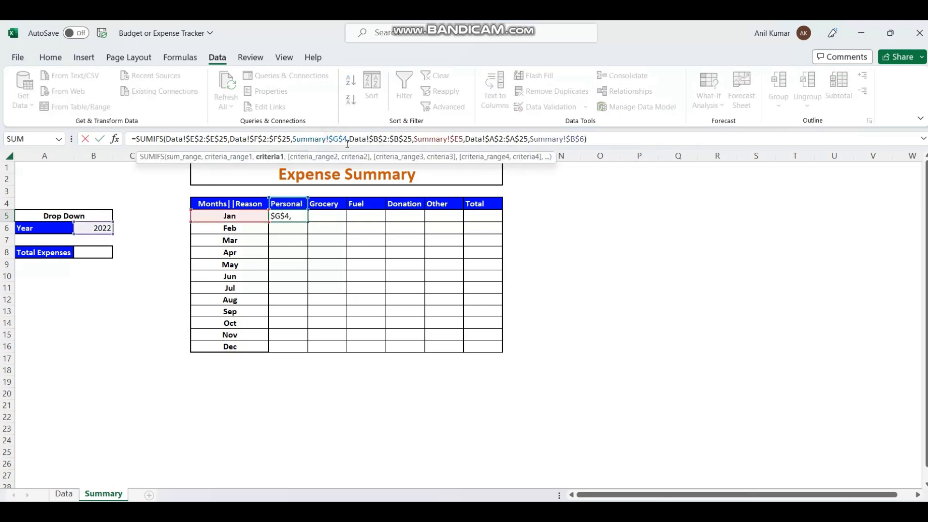
key("BackSpace")
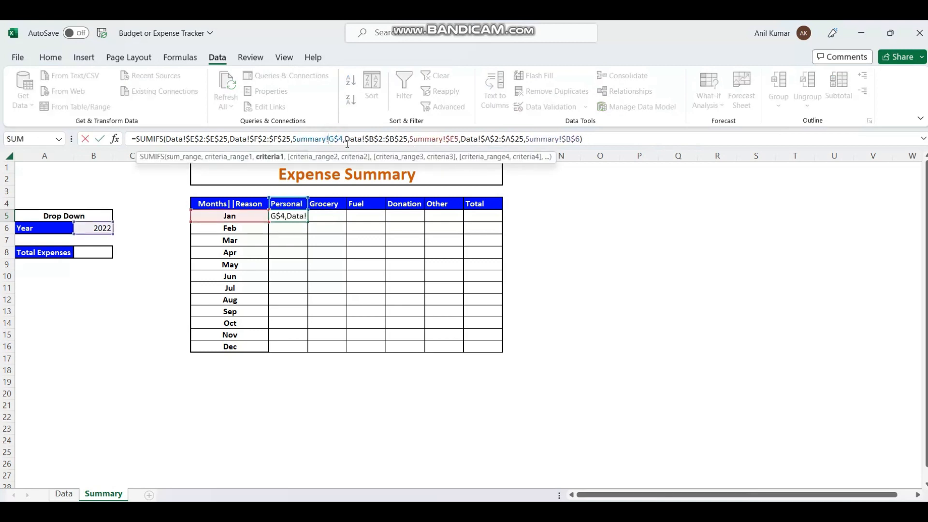
key("Return")
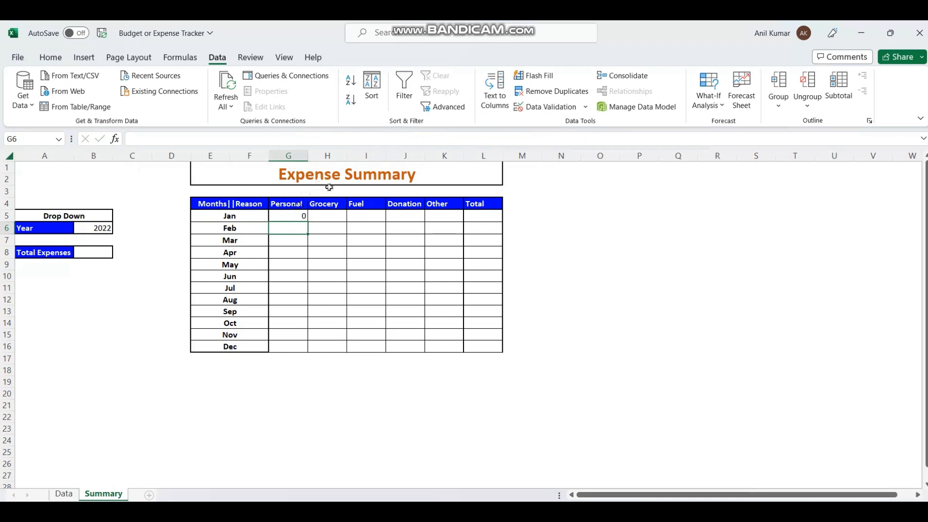
Step: Try filling the January cells G5:K5 from the heading row above, and undo the fill
left_click(318, 219)
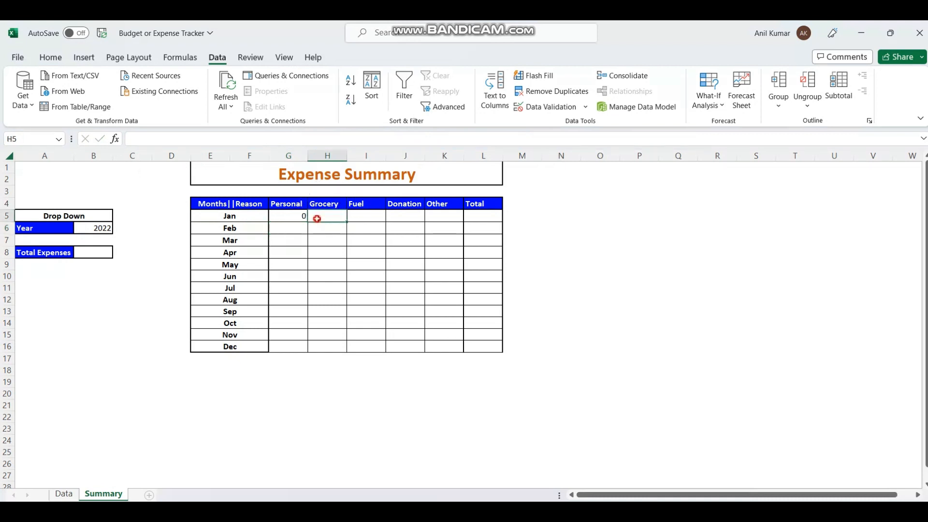
left_click(302, 218)
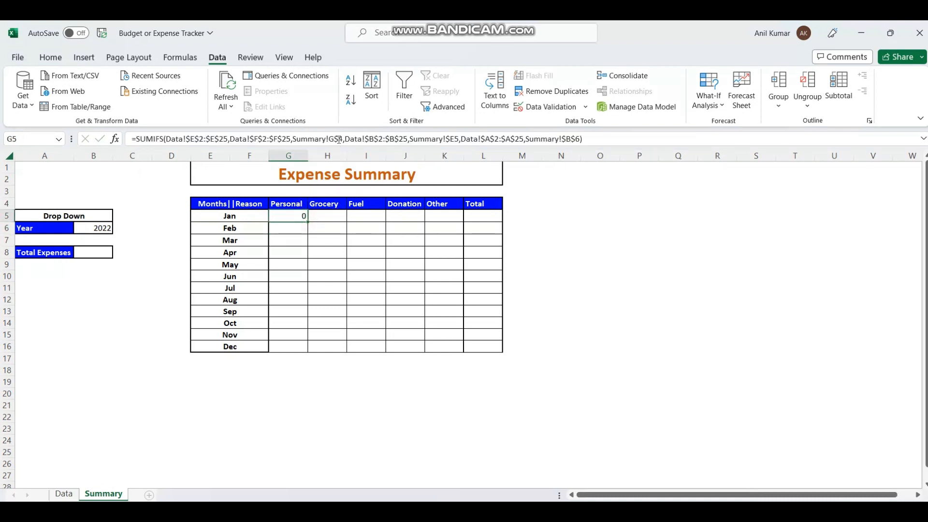
key("shift+Right")
key("shift+Right")
key("shift+Right")
key("shift+Right")
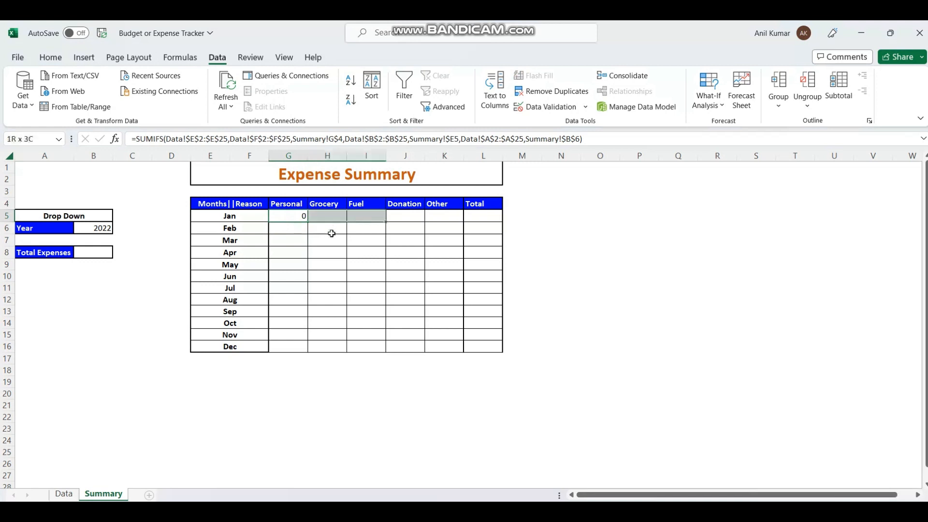
type("Personal\tGrocery\tFuel\tDonation\tOther")
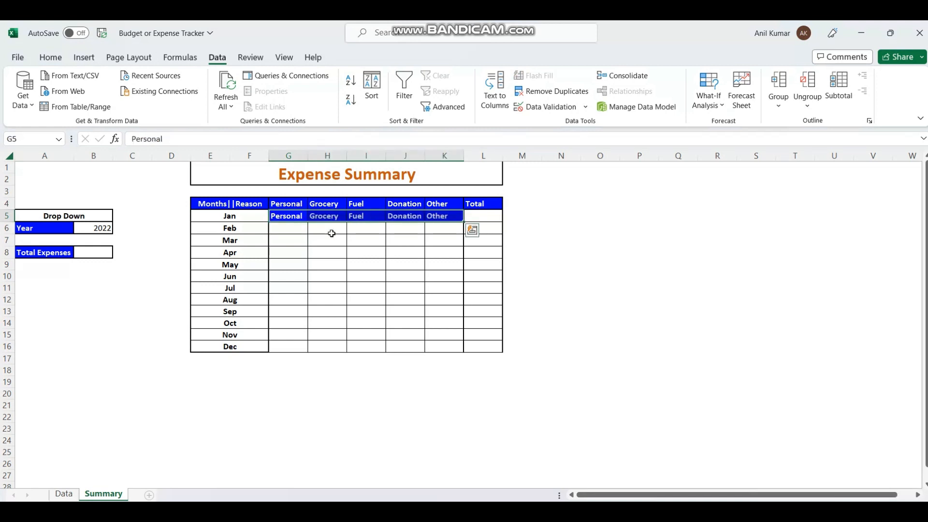
key("ctrl+z")
key("Down")
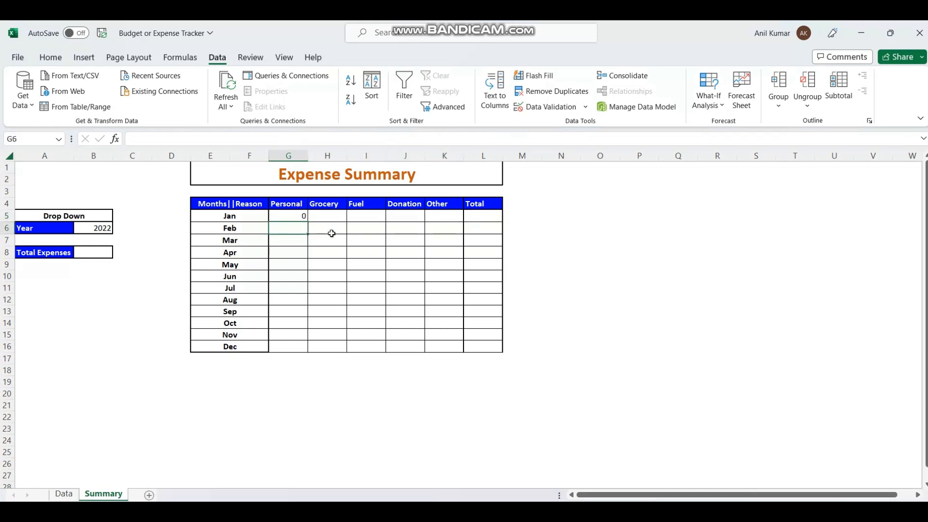
Step: Copy the January Personal formula from G5 across the Grocery, Fuel, Donation and Other columns to K5
key("Up")
key("shift+Right")
key("shift+Right")
key("shift+Right")
key("shift+Right")
key("ctrl+v")
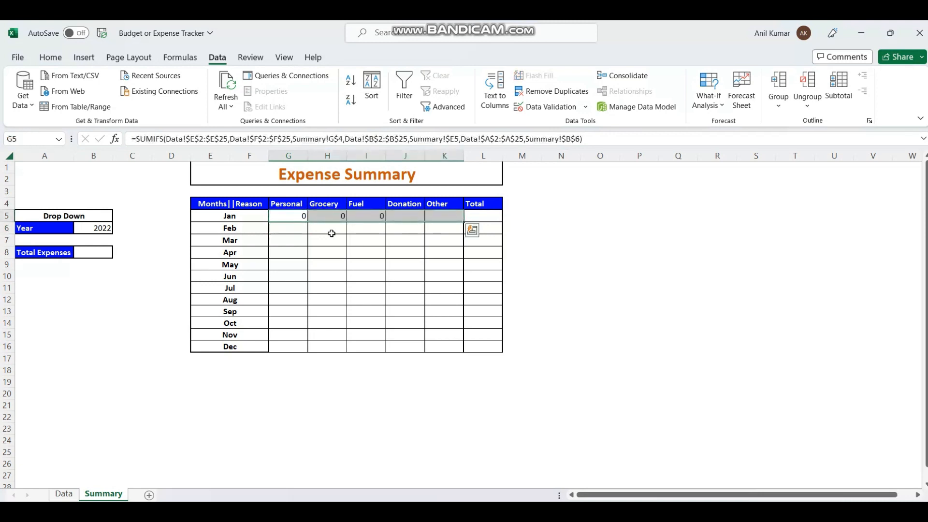
Step: Copy the January formulas in G5:K5 down through December, filling G5:K16
key("ctrl+shift+Down")
key("Down")
key("Up")
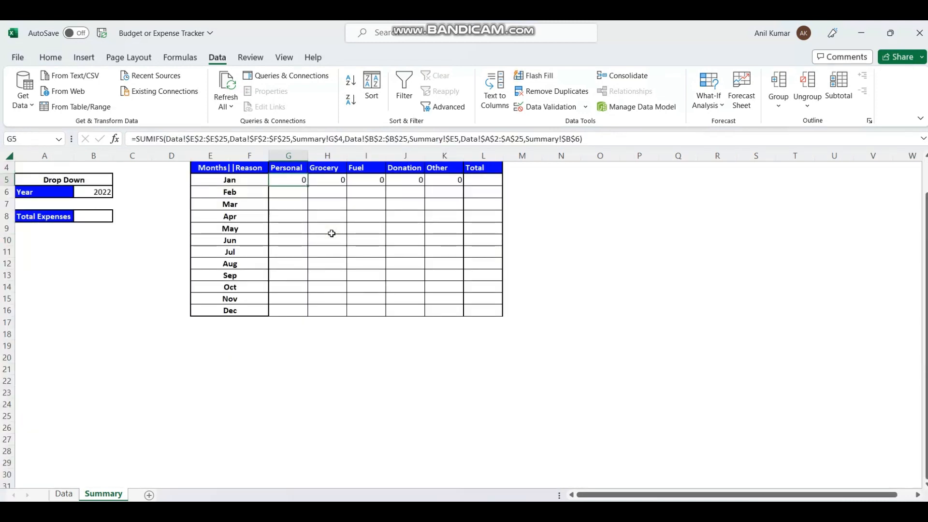
key("shift+Right")
key("shift+Right")
key("shift+Right")
key("shift+Right")
key("shift+Down")
key("shift+Down")
key("shift+Down")
key("shift+Down")
key("shift+Down")
key("shift+Down")
key("shift+Down")
key("shift+Down")
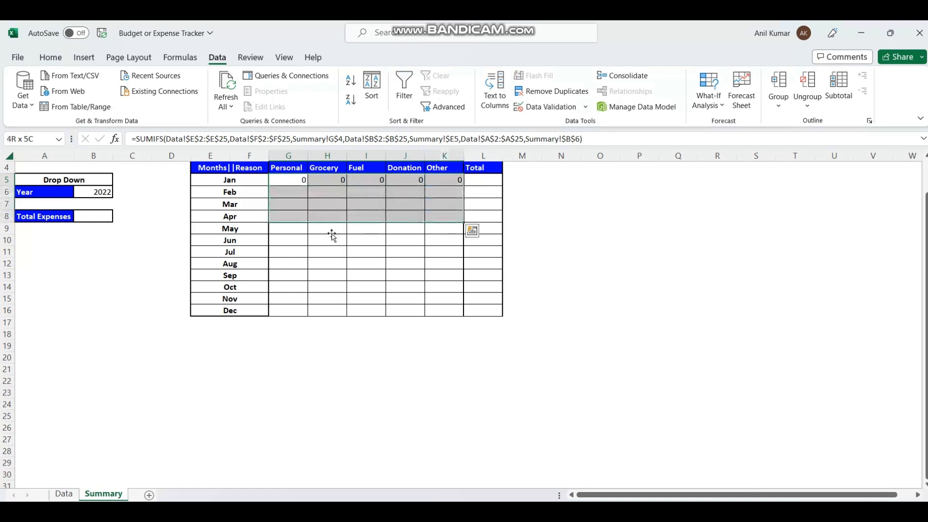
key("shift+Down")
key("shift+Down")
key("shift+Down")
key("ctrl+v")
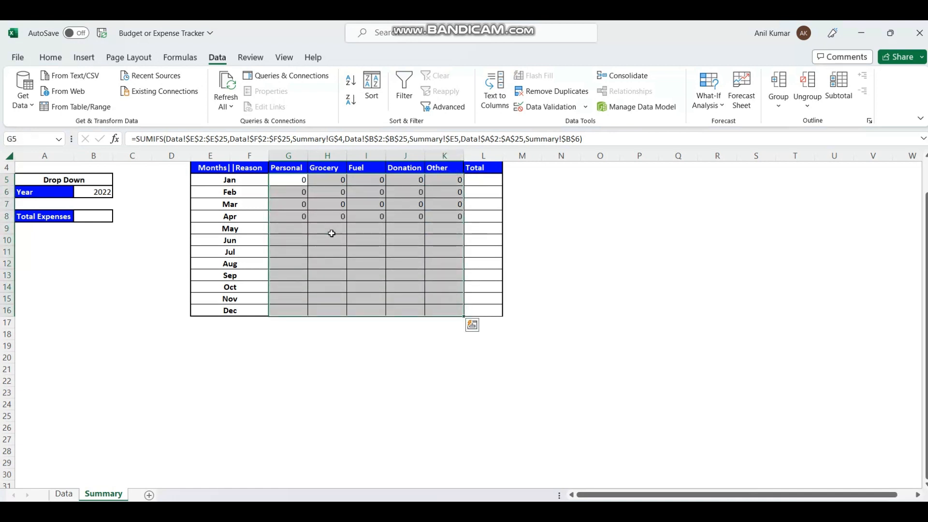
Step: Enter =SUM(G5:K5) in L5 to total January's expenses across all categories
key("Up")
key("Right")
key("Right")
key("Right")
key("Right")
key("Right")
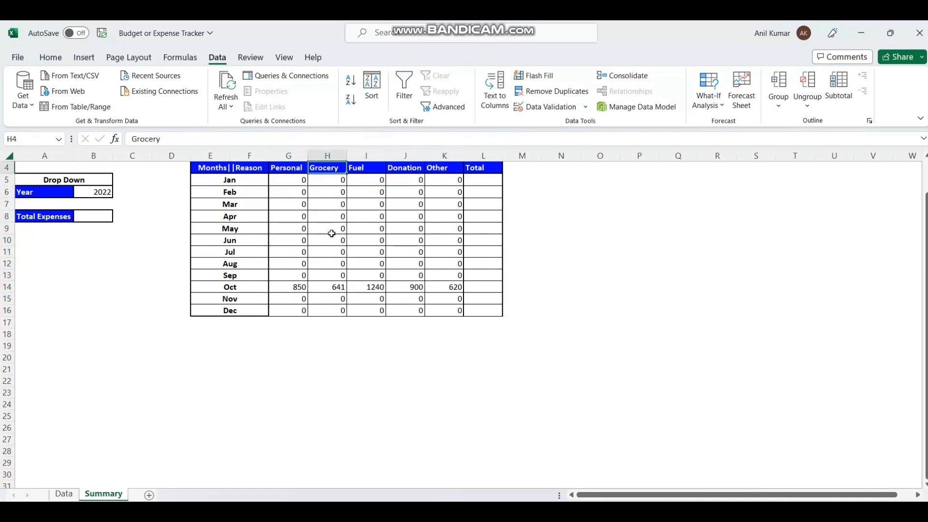
key("Down")
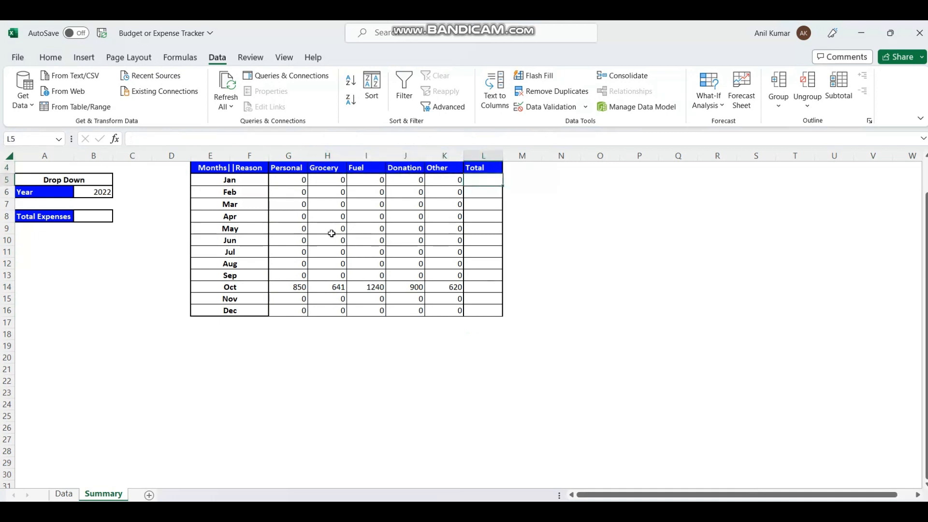
scroll(372, 336, "up", 1)
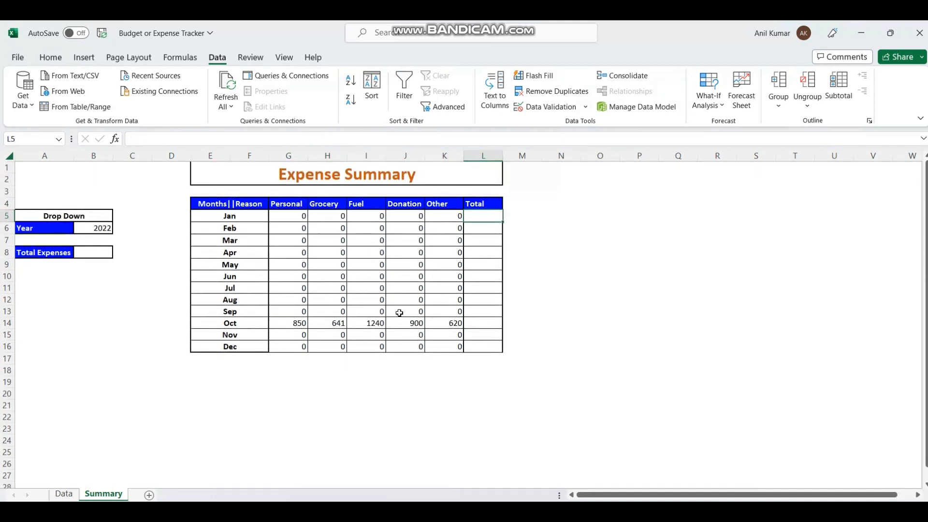
type("=SUM(")
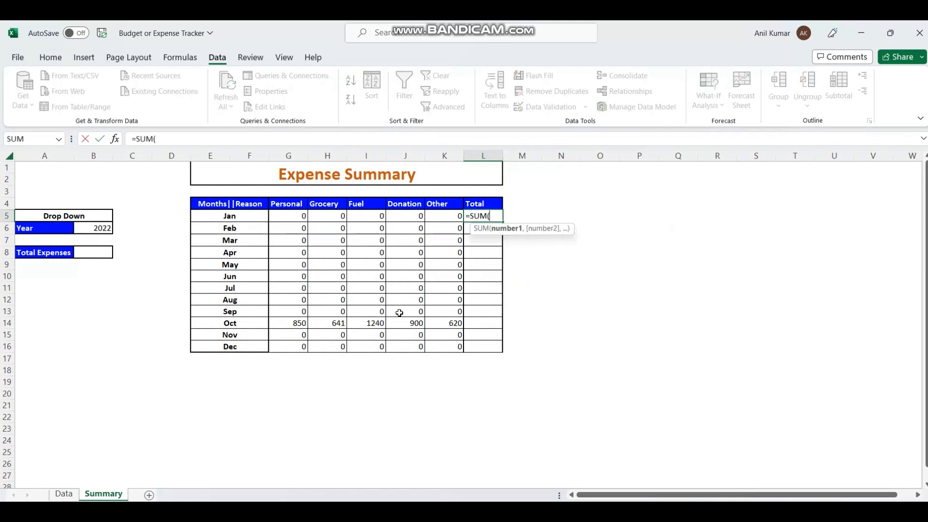
key("Left")
key("shift+Left")
key("shift+Left")
key("shift+Left")
key("shift+Left")
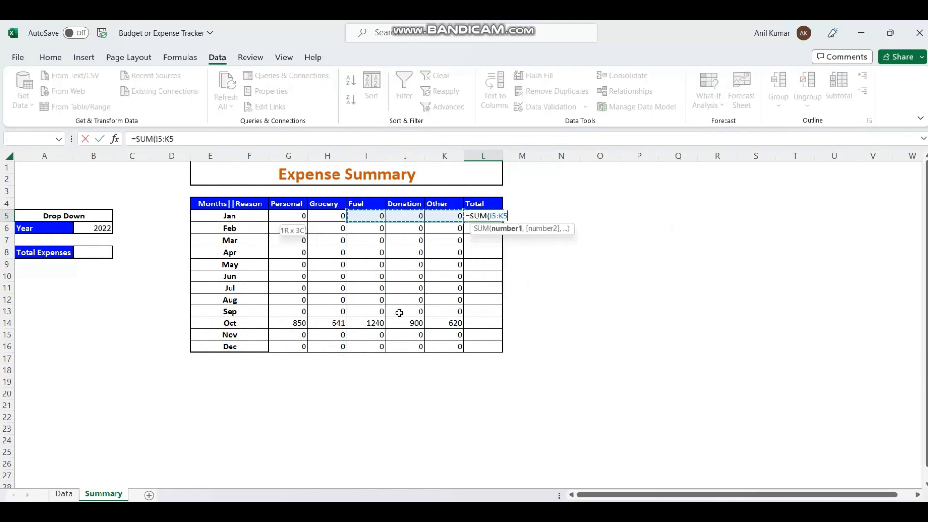
key("Return")
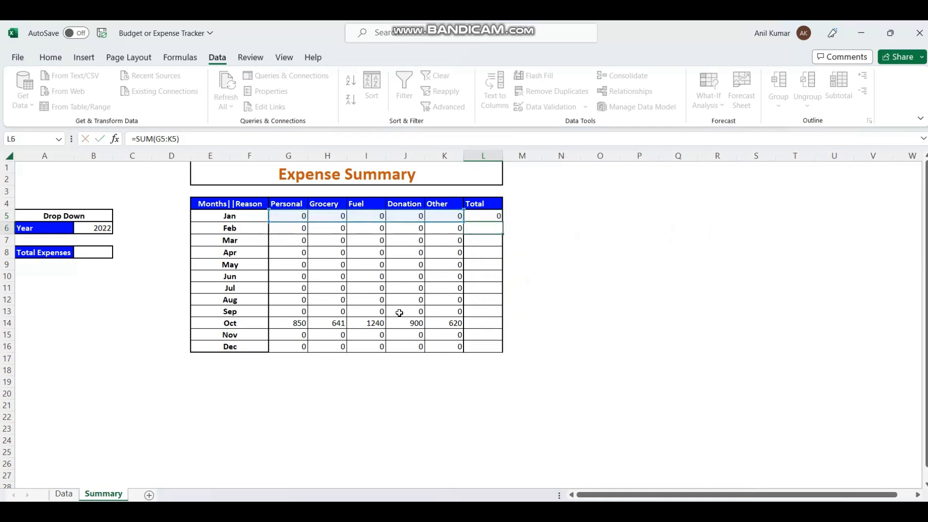
Step: Copy the January total formula in L5 down through December, filling L5:L16
key("Up")
key("shift+Down")
key("shift+Down")
key("shift+Down")
key("shift+Down")
key("shift+Down")
key("shift+Down")
key("shift+Down")
key("shift+Down")
key("shift+Down")
key("shift+Down")
key("shift+Down")
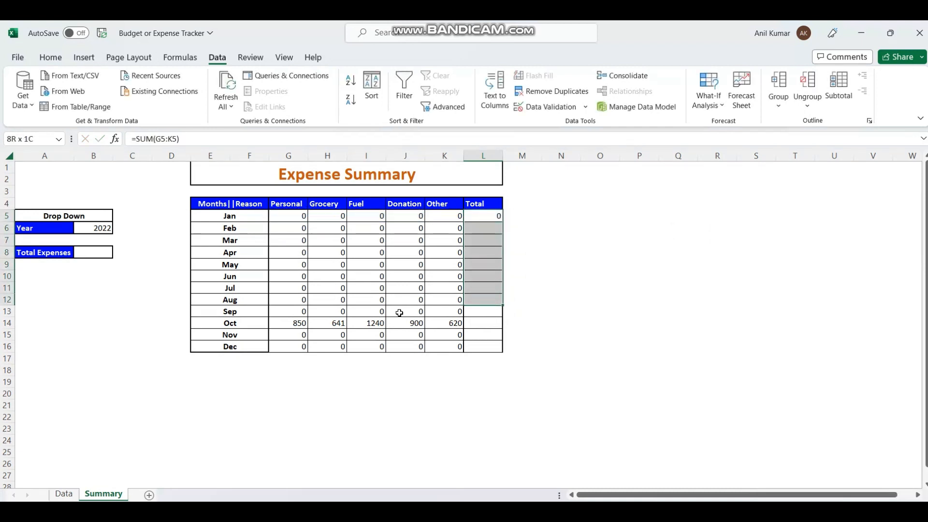
key("ctrl+d")
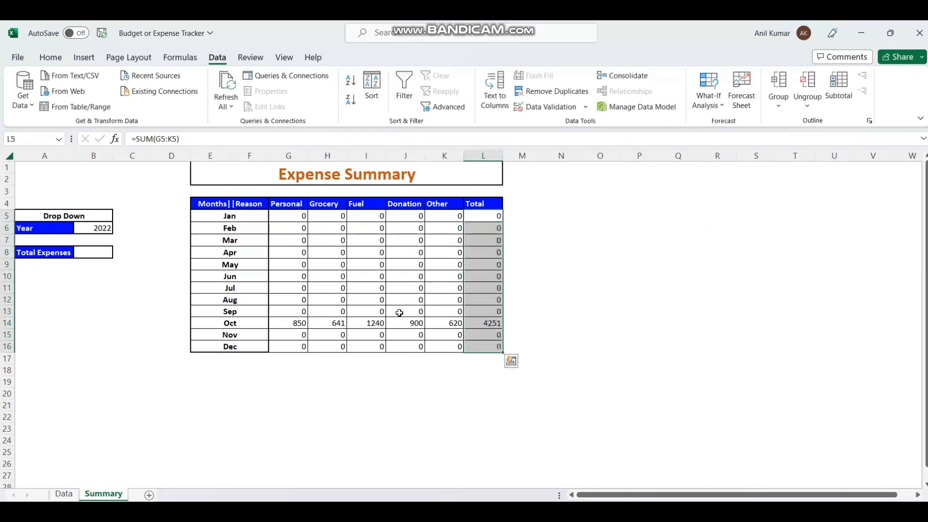
left_click(483, 323)
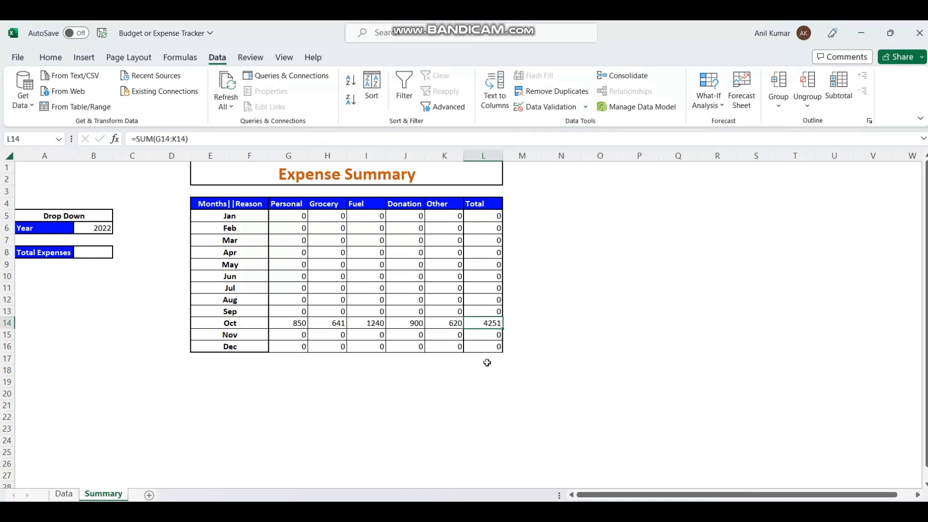
Step: Enter =SUM(L5:L16) in B8 to calculate the total expenses for the selected year
left_click(90, 251)
type("=s")
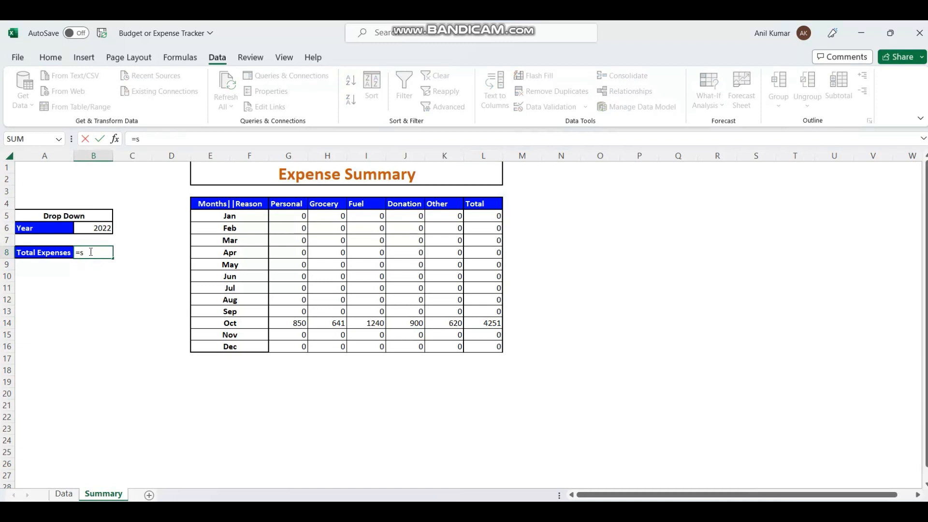
type("um")
key("Tab")
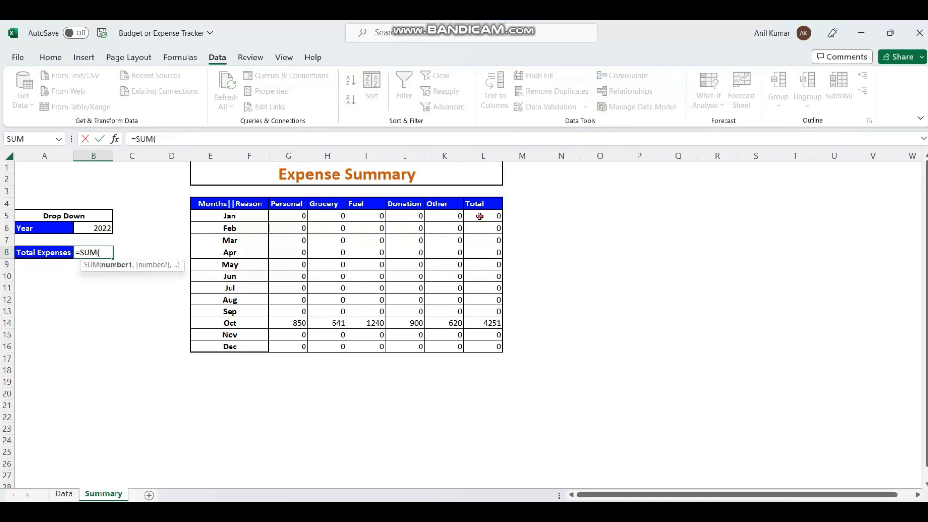
left_click_drag(480, 216, 481, 346)
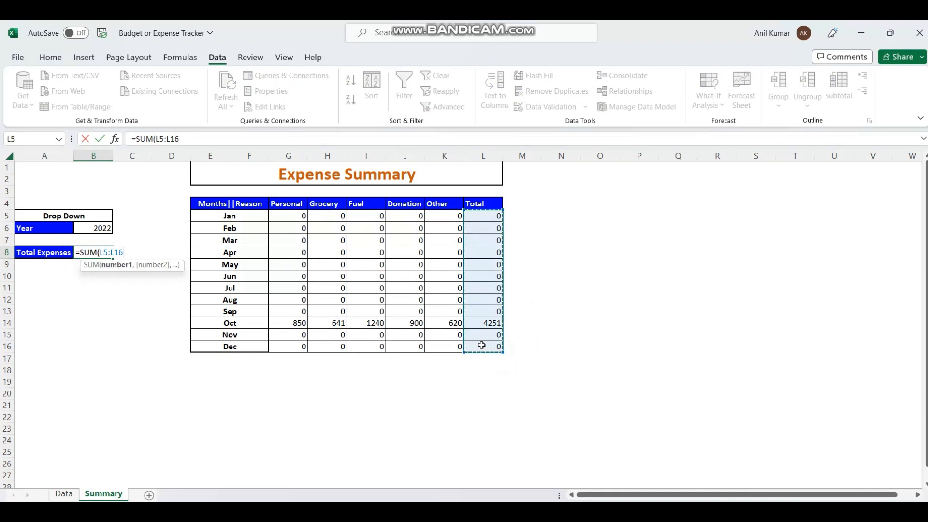
key("Return")
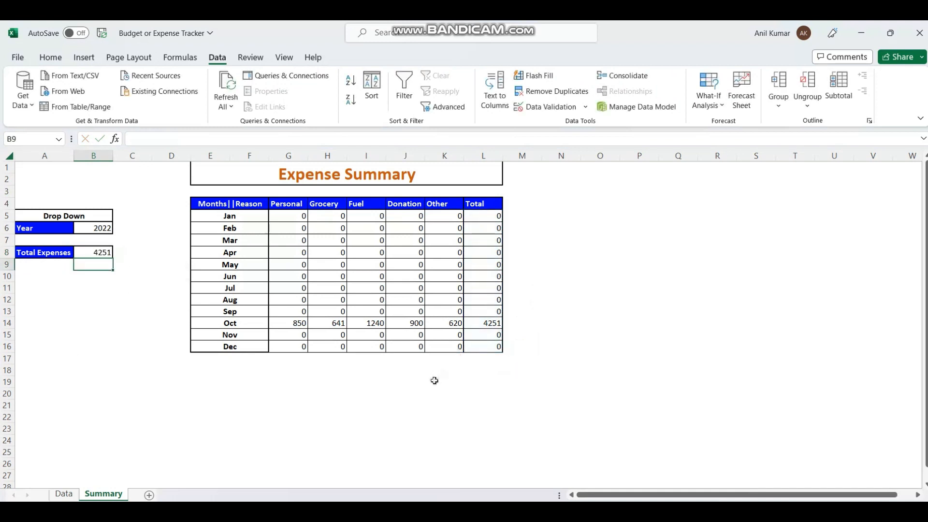
left_click(101, 252)
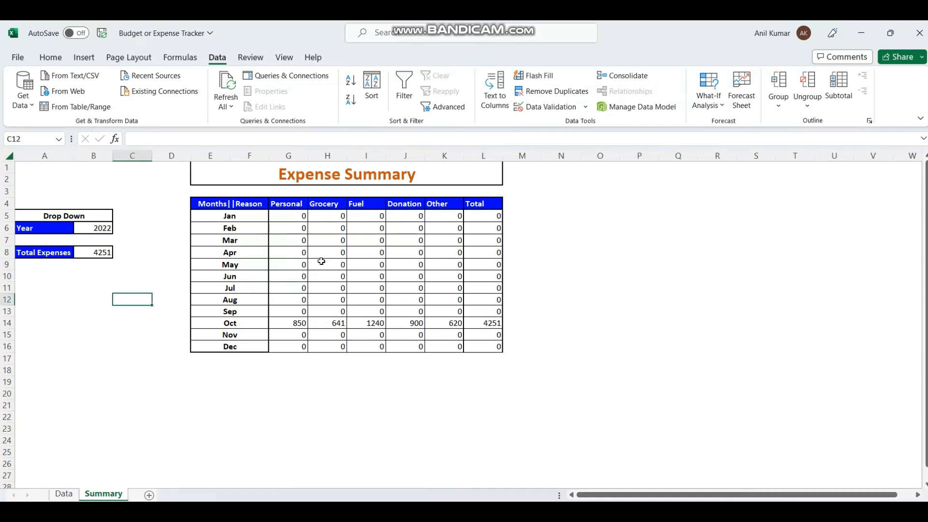
Step: Start a conditional formatting rule for G5:K16 that formats only cells with values between 1000 and 1100
left_click(54, 58)
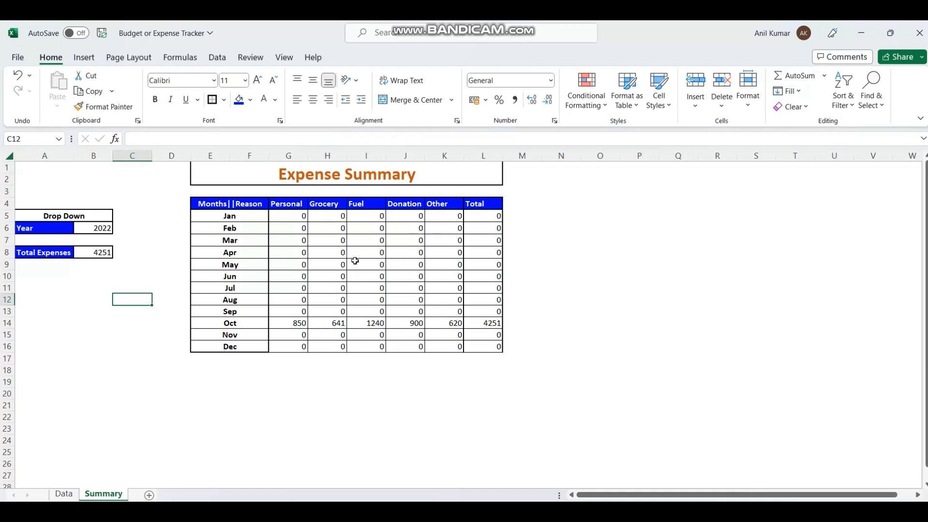
left_click_drag(288, 217, 442, 346)
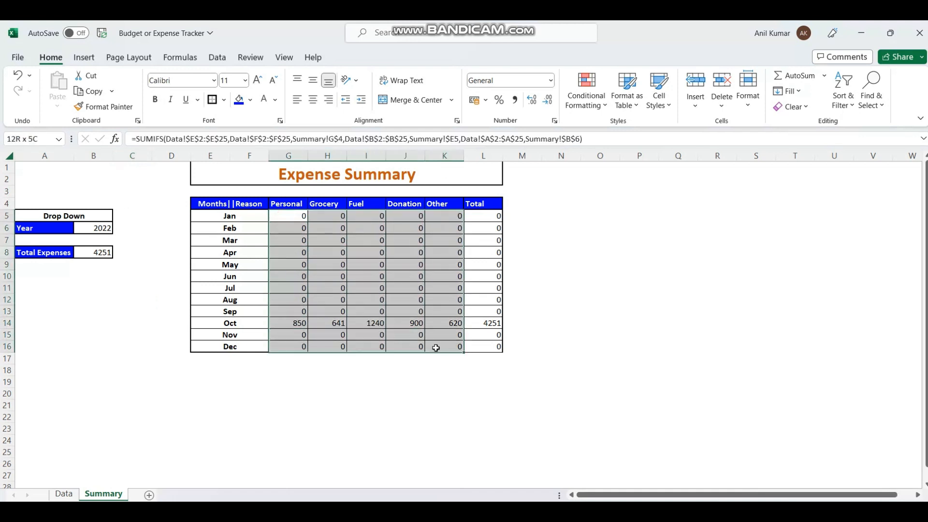
left_click(598, 99)
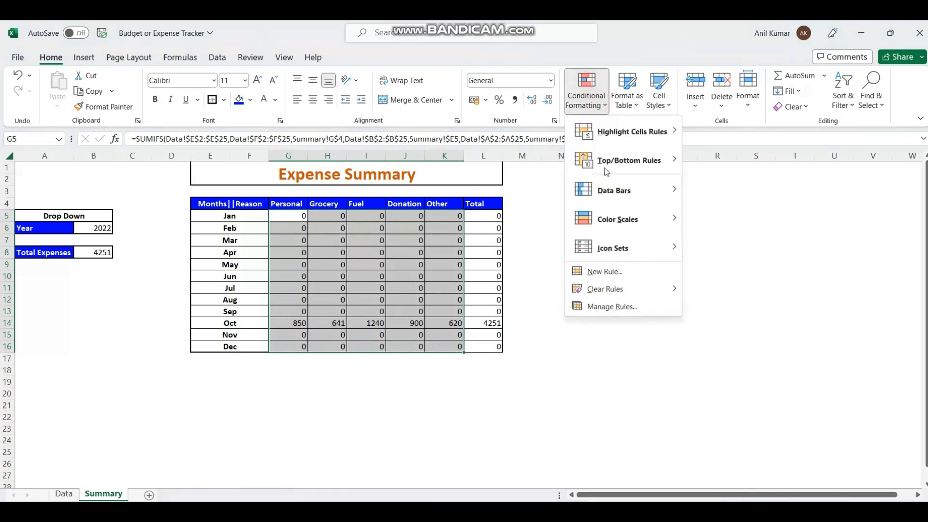
left_click(608, 276)
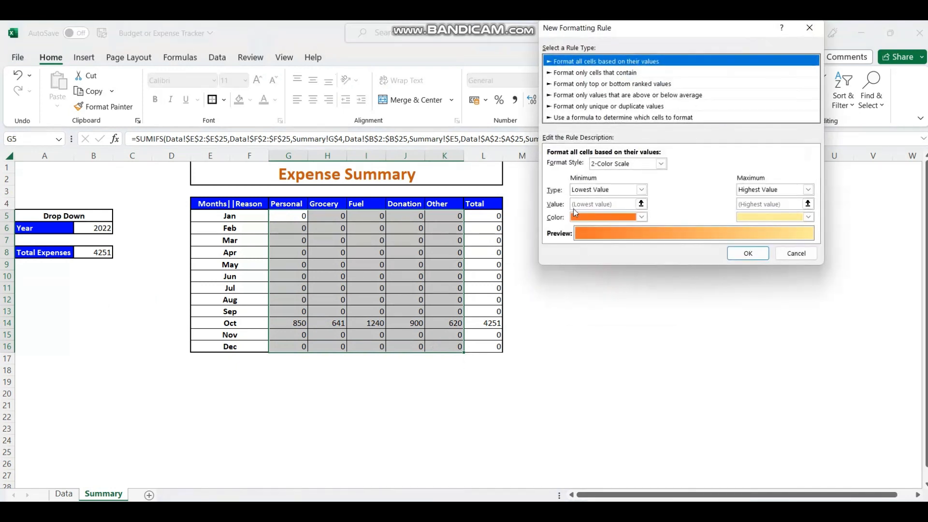
left_click(599, 72)
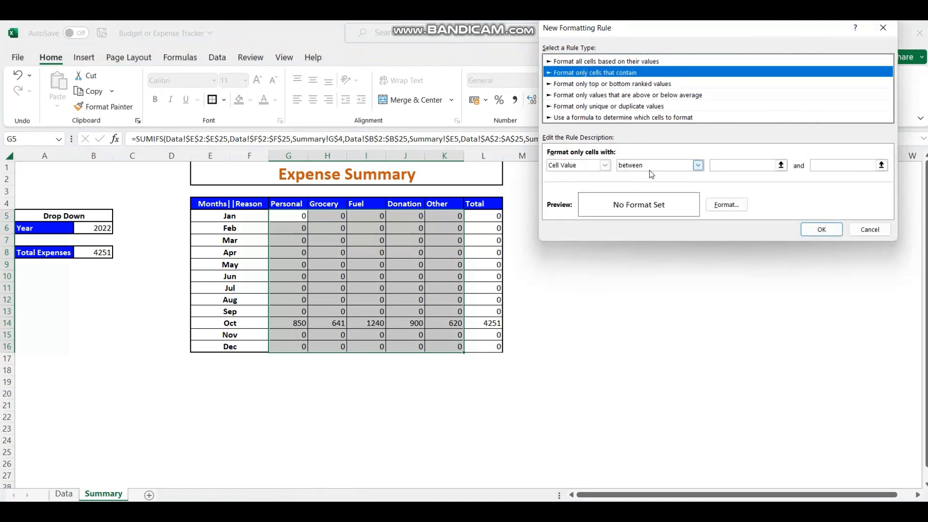
left_click(731, 169)
left_click(733, 167)
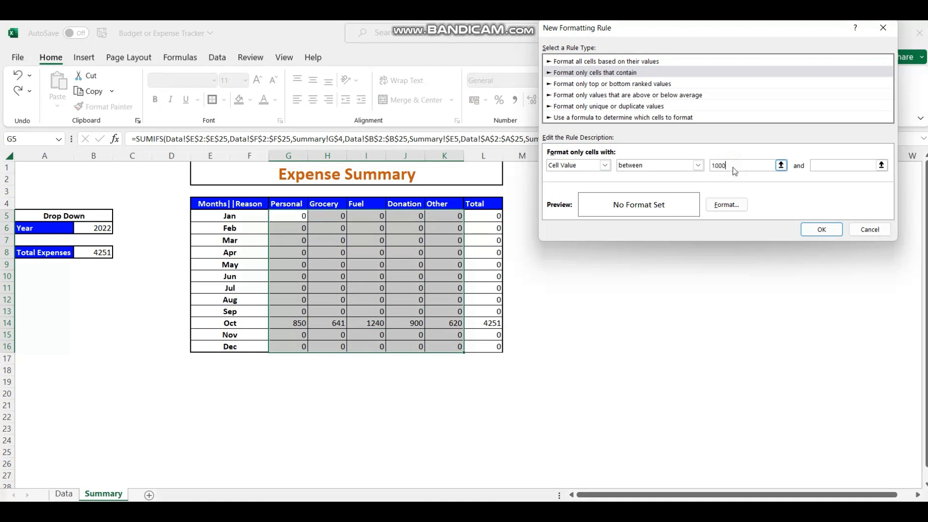
key("Tab")
type("1000")
key("BackSpace")
key("BackSpace")
key("BackSpace")
type("100")
Step: Give the 1000 to 1100 rule a yellow fill and create it
left_click(720, 204)
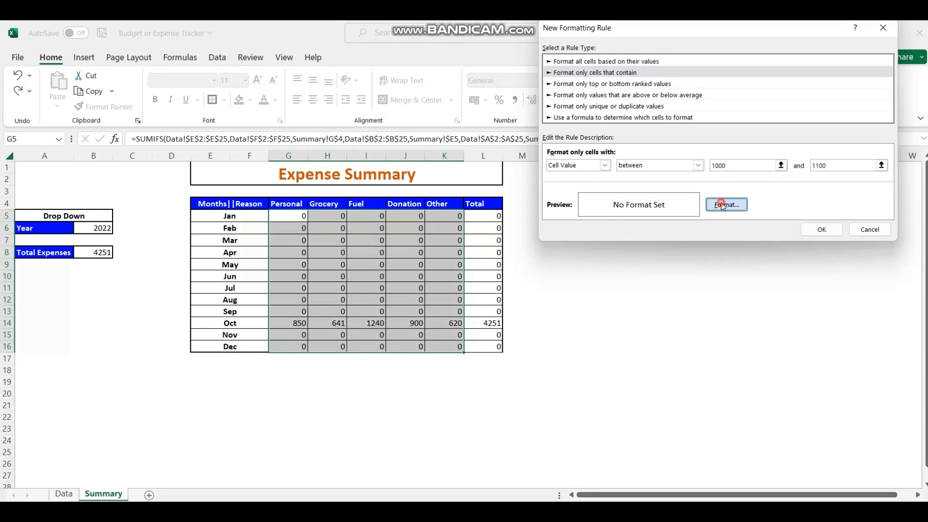
left_click(572, 166)
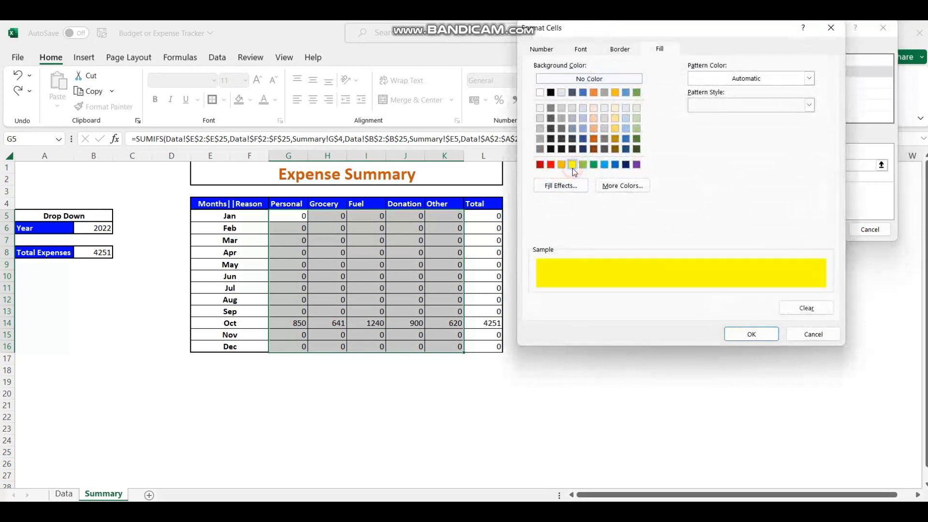
left_click(744, 334)
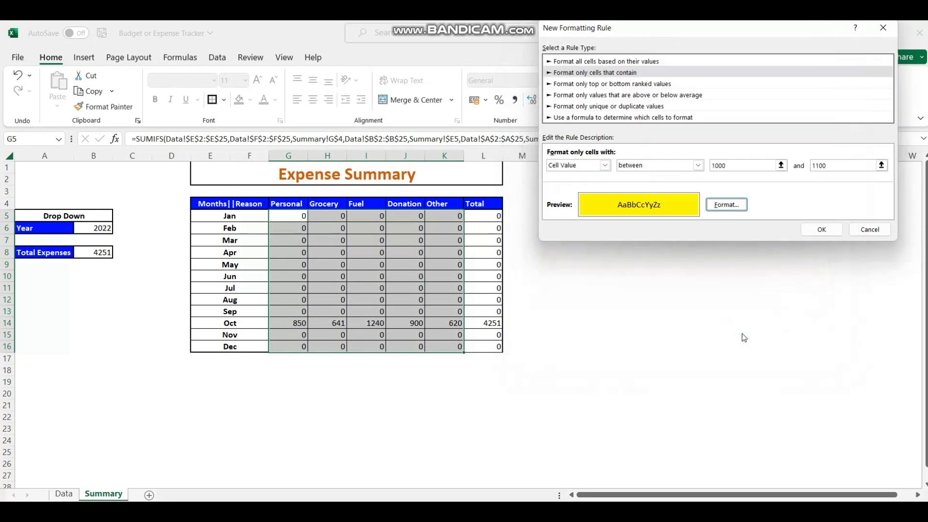
left_click(817, 230)
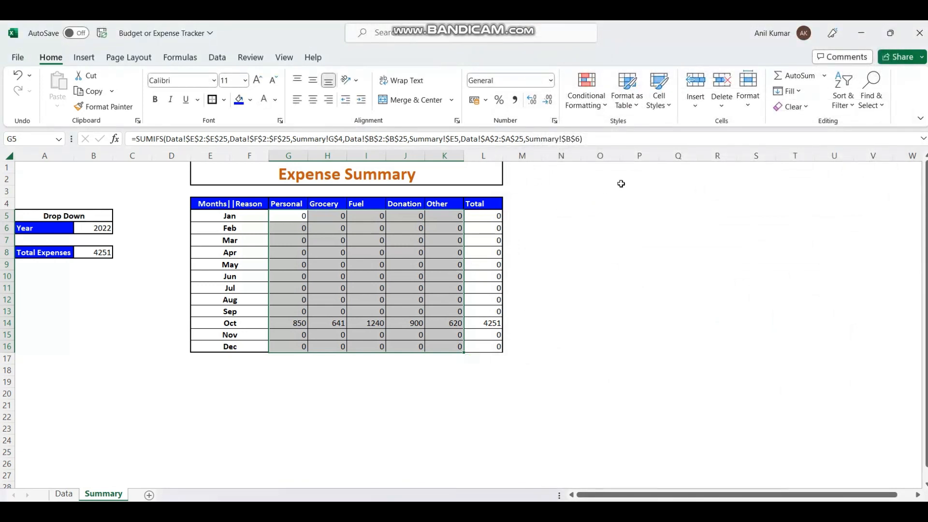
Step: Start a second conditional formatting rule for G5:K16 that formats only cells with values greater than 1100
left_click(586, 104)
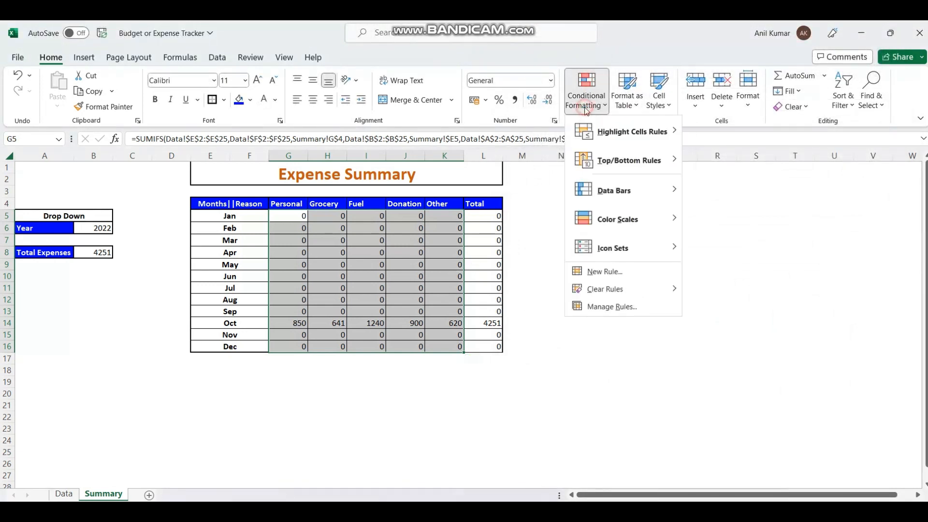
left_click(602, 307)
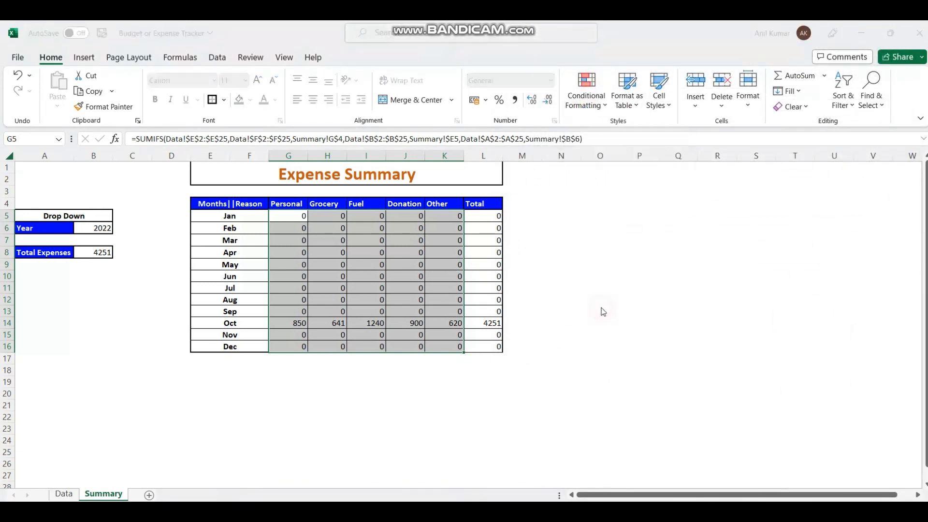
left_click(576, 89)
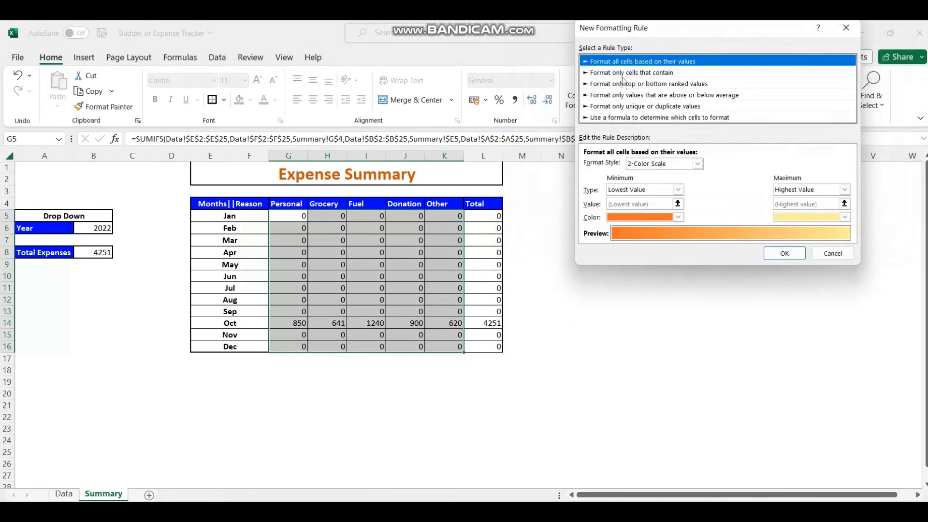
left_click(624, 72)
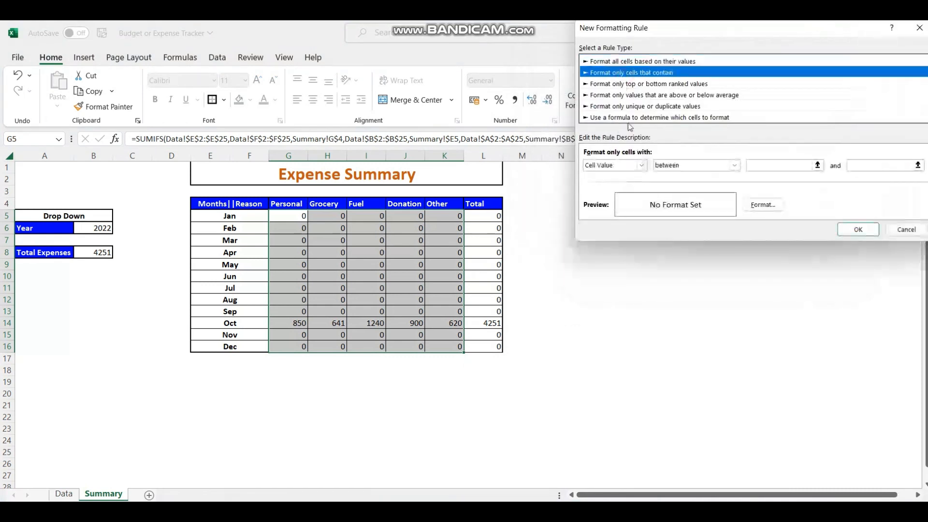
left_click(715, 165)
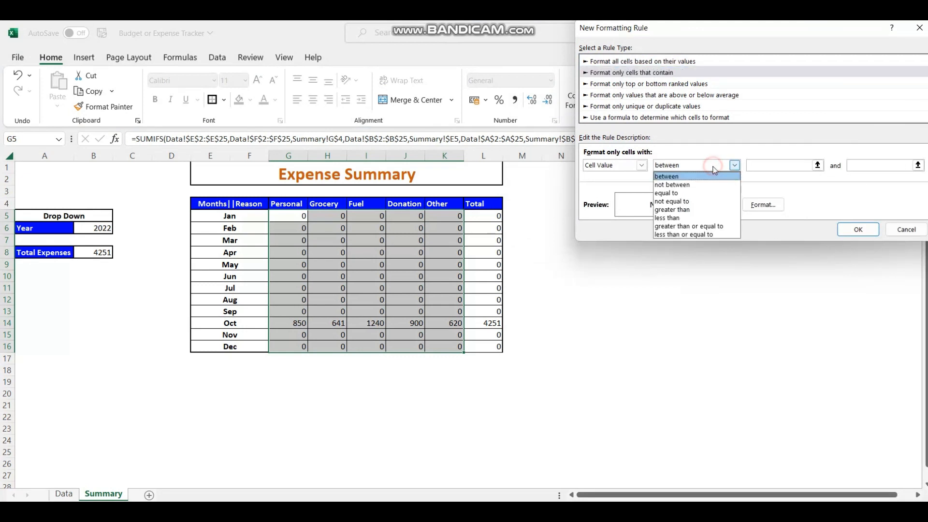
left_click(688, 209)
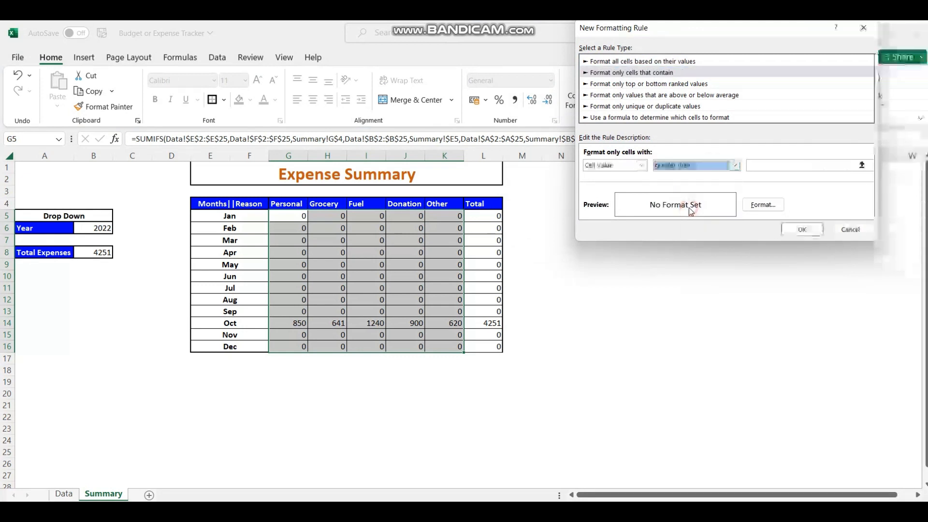
left_click(793, 165)
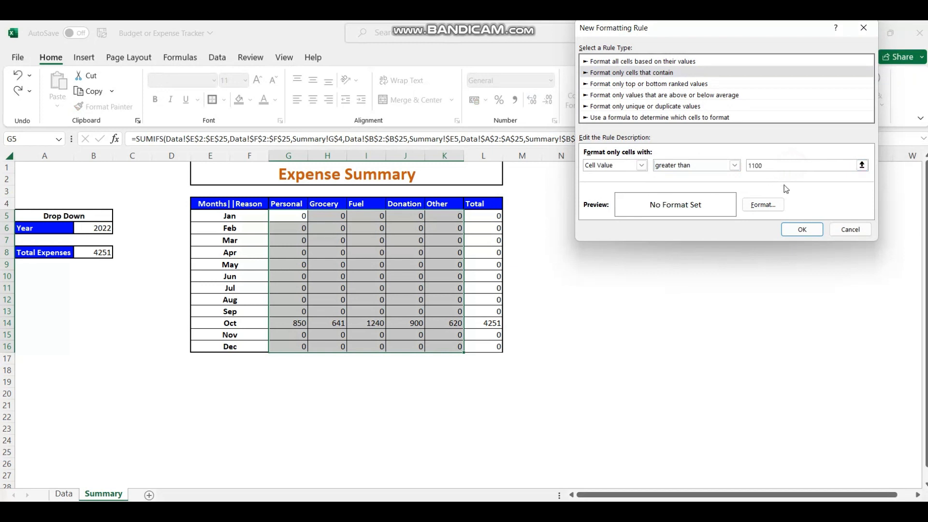
Step: Give the greater than 1100 rule a red fill and apply the rules to the monthly summary
left_click(764, 210)
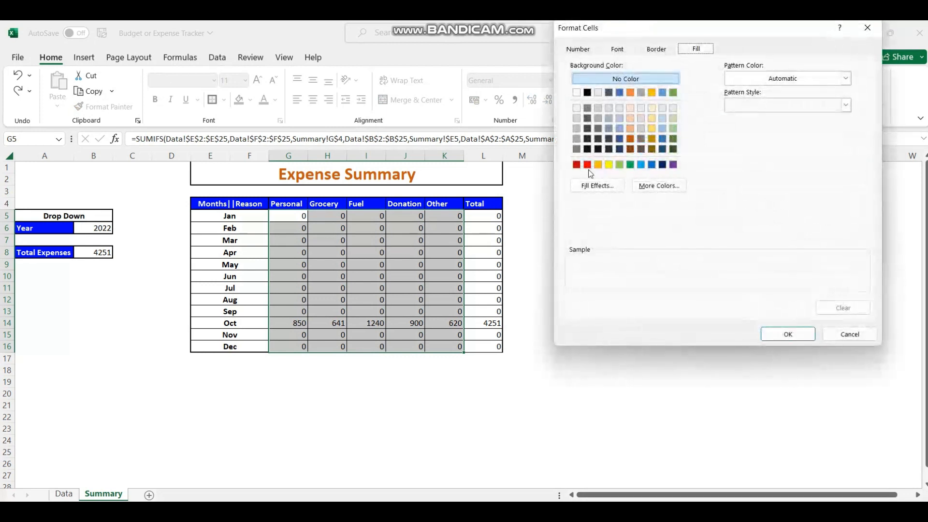
left_click(587, 164)
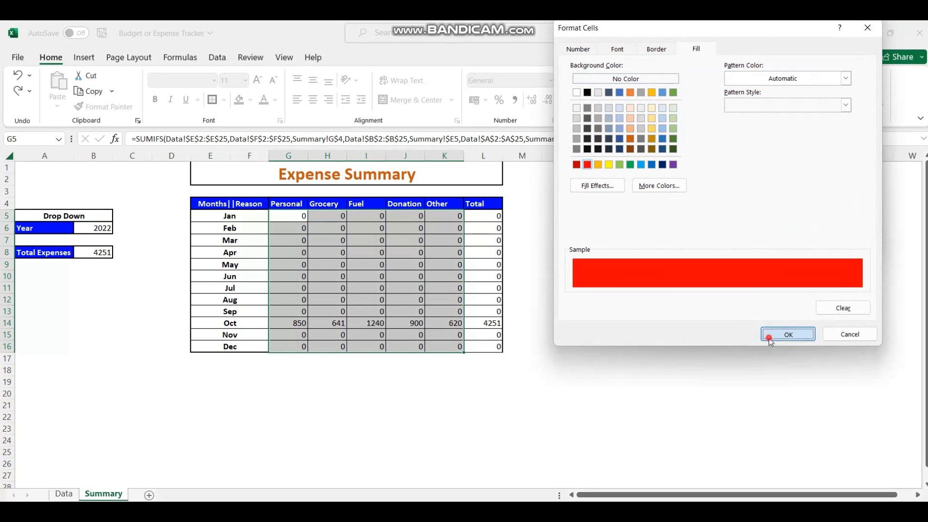
left_click(784, 334)
left_click(800, 229)
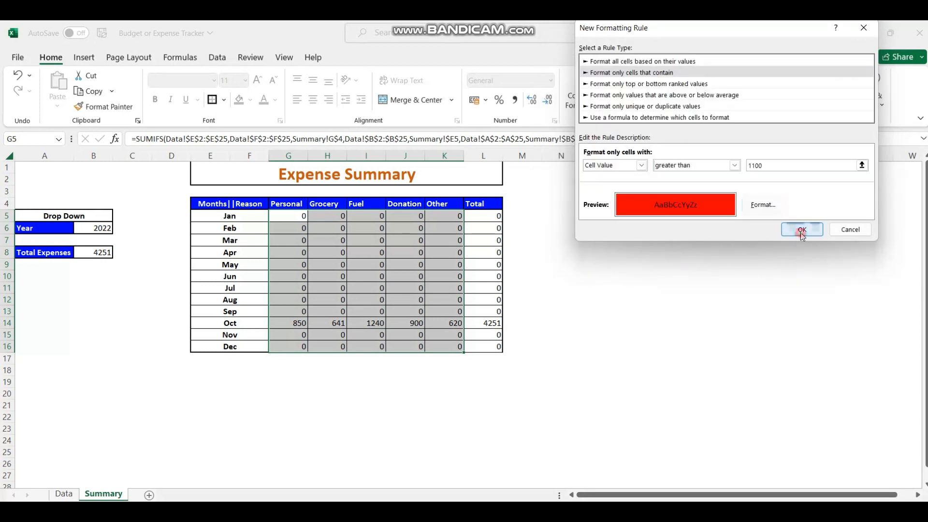
left_click(880, 208)
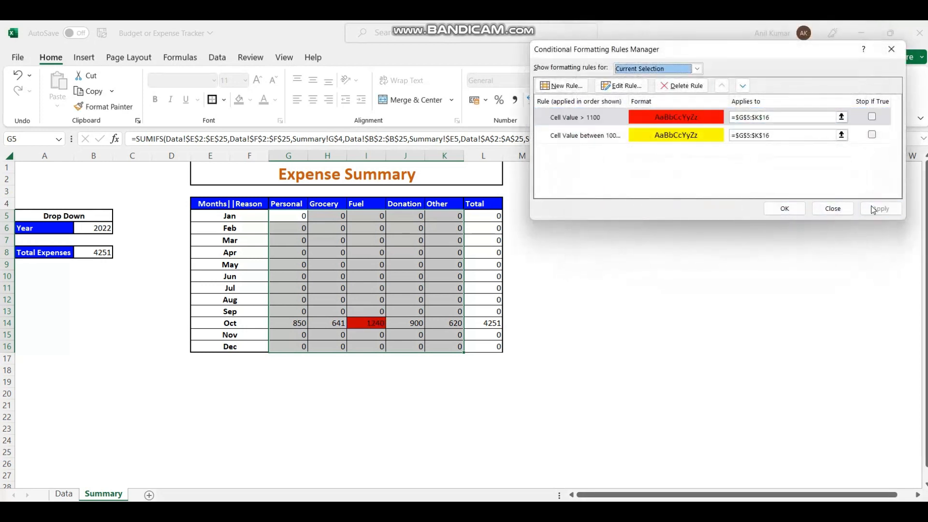
left_click(784, 209)
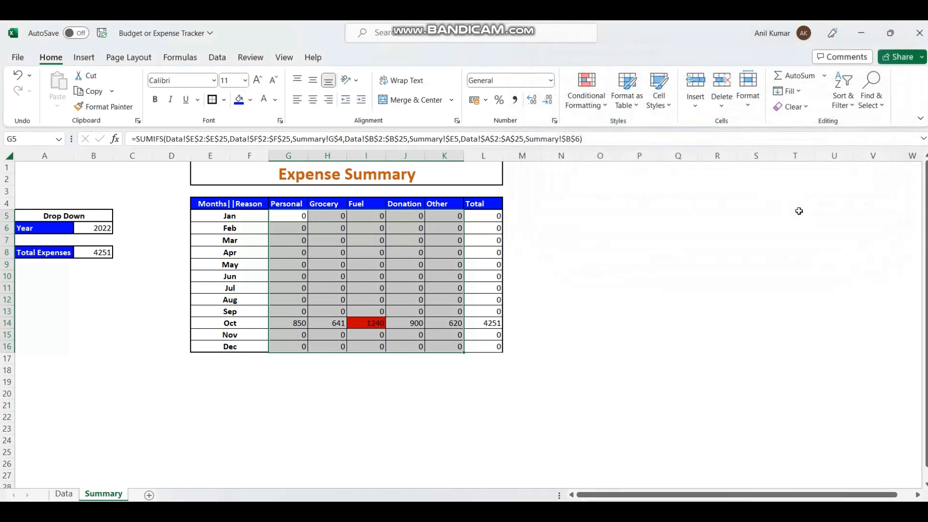
Step: On the Data sheet, copy the date 14-10-2022 and the spending item chips from row 16 into row 17
left_click(304, 322)
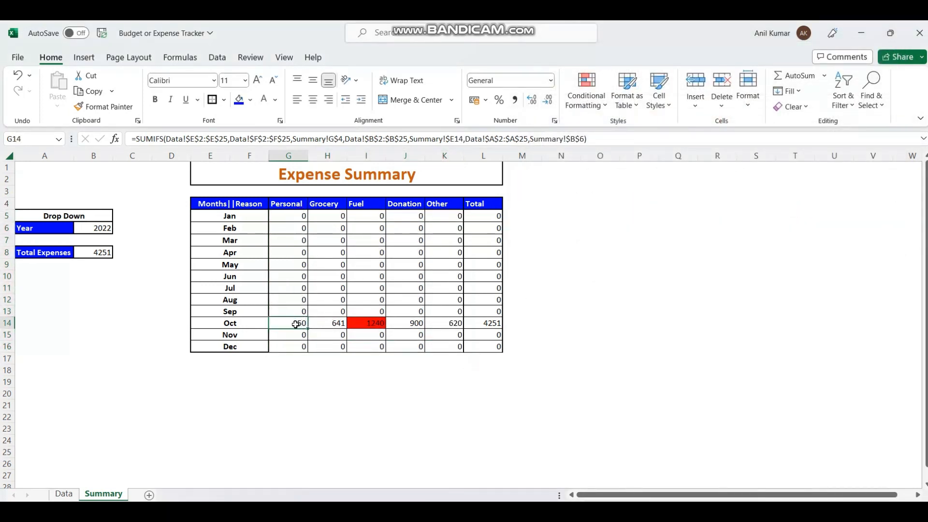
left_click(65, 494)
left_click(128, 356)
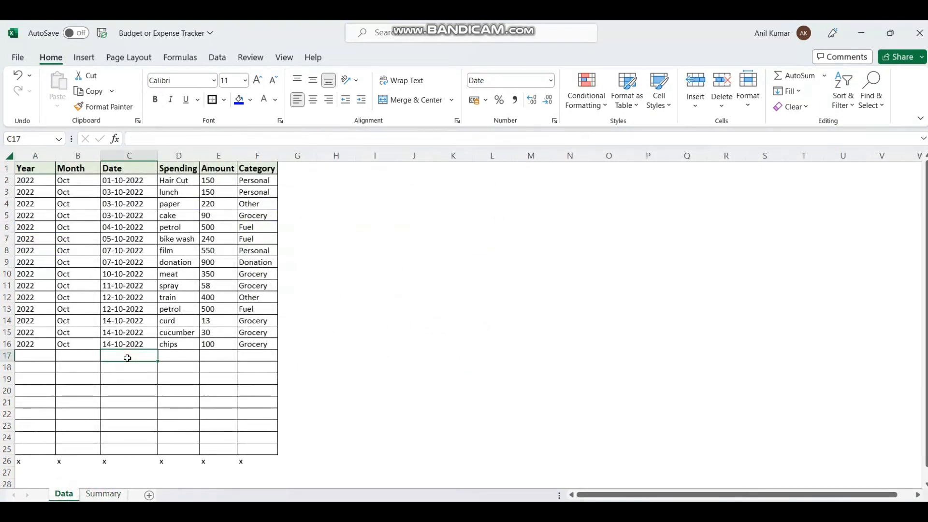
key("ctrl+d")
key("Tab")
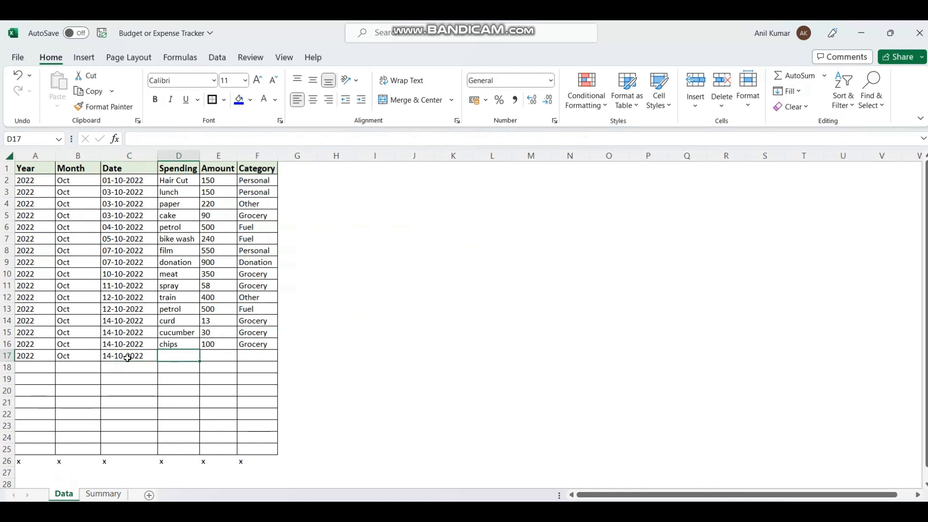
key("ctrl+d")
key("Tab")
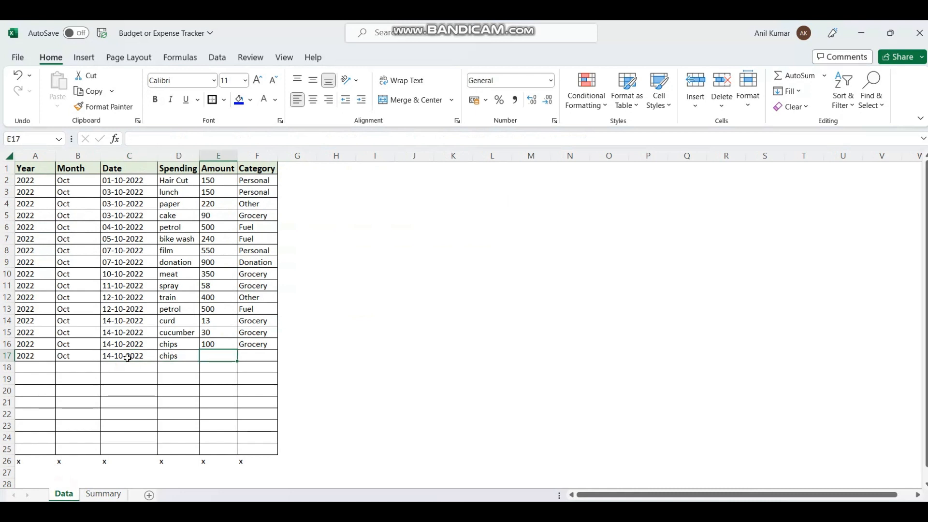
Step: Complete the row 17 expense with amount 150 and category Personal, and check the Summary sheet
type("150")
key("Tab")
key("alt+Down")
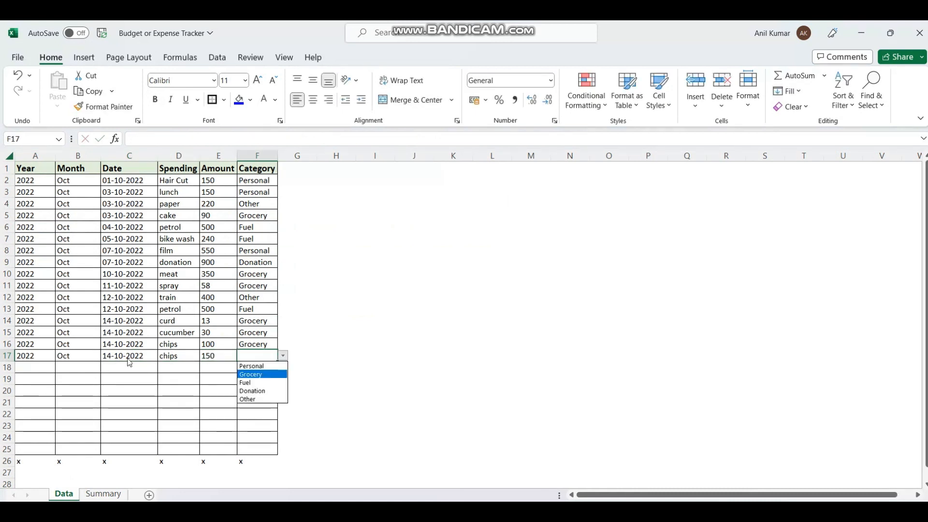
key("Up")
key("Return")
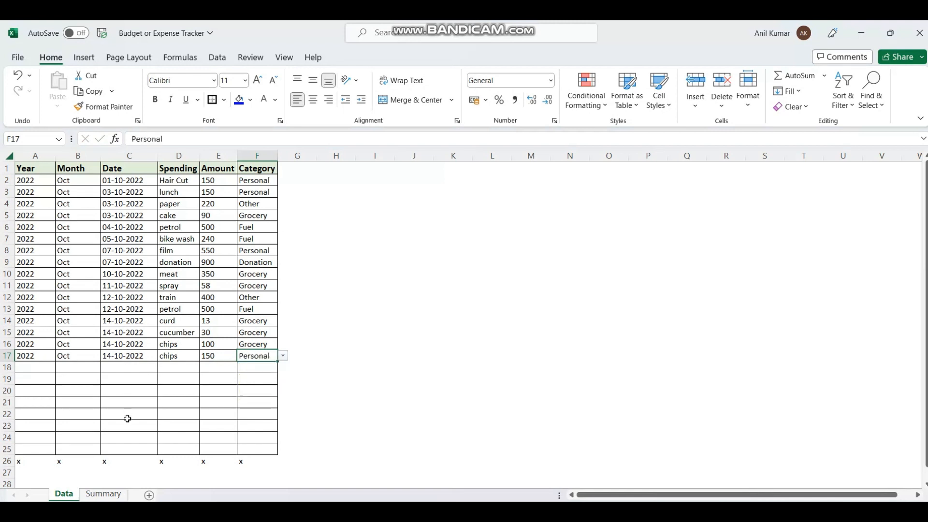
left_click(103, 494)
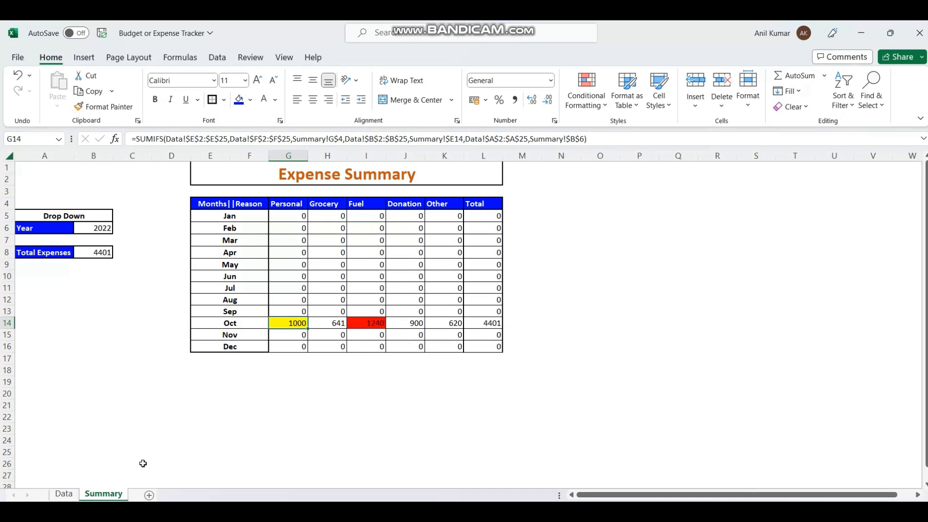
Step: On the Data sheet, fill the date 14-10-2022 from row 17 down through C18:C22
left_click(65, 493)
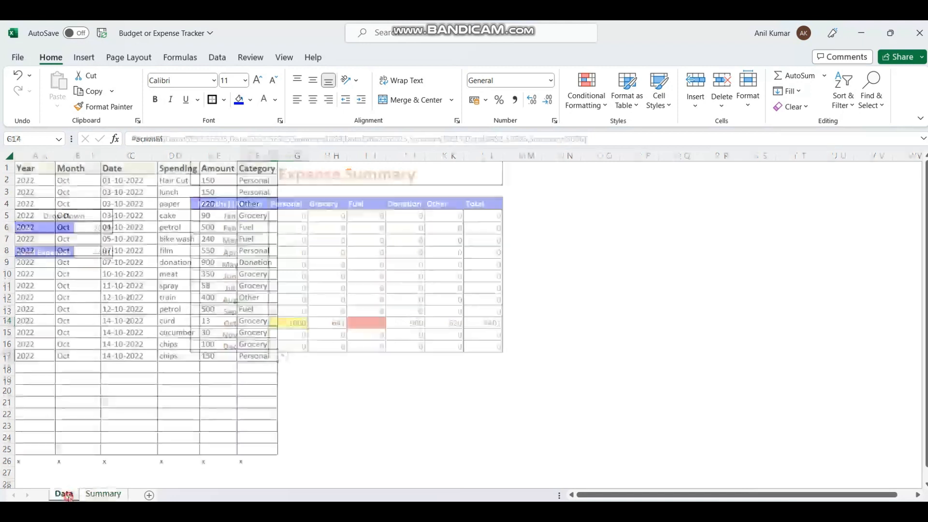
left_click(114, 368)
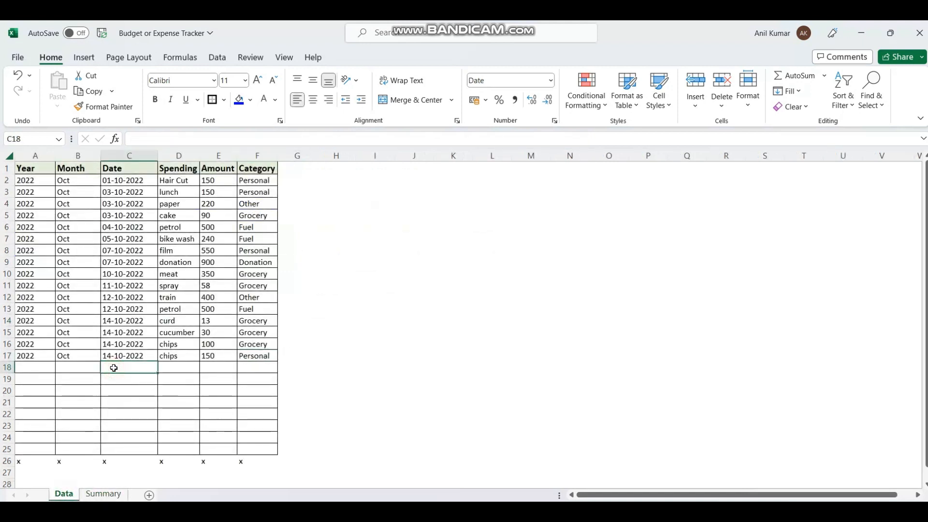
key("ctrl+d")
key("shift+Down")
key("shift+Down")
key("shift+Down")
key("shift+Down")
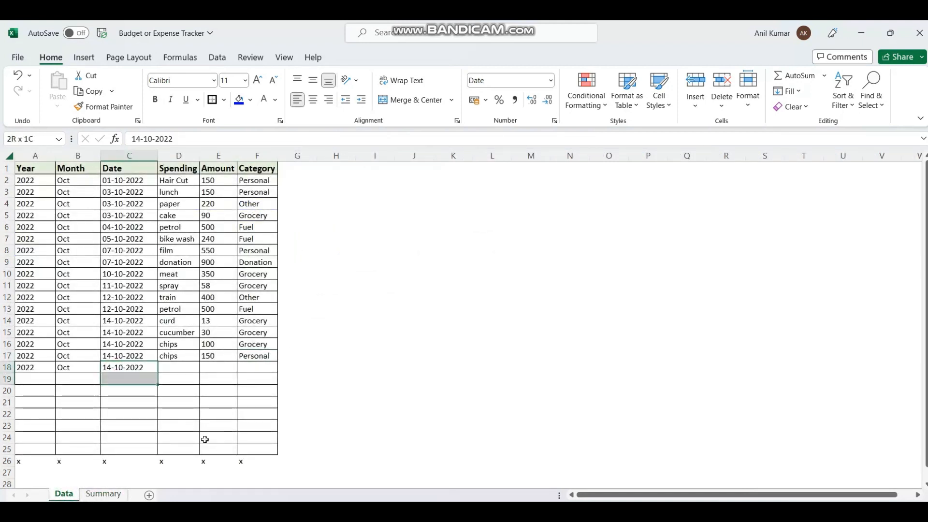
key("ctrl+d")
key("shift+Up")
key("shift+Up")
key("shift+Up")
key("shift+Up")
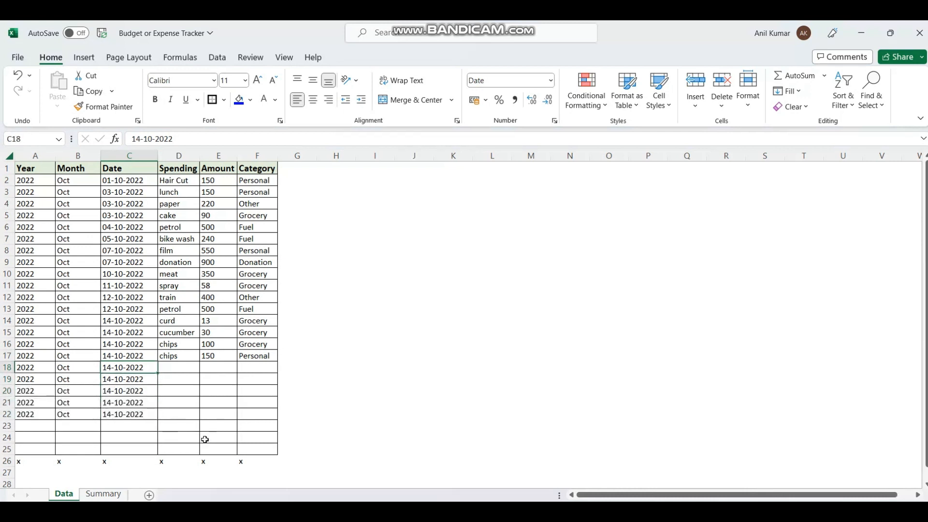
Step: Change the date in C18 to 14-10-2023 and fill it down through C22
key("F2")
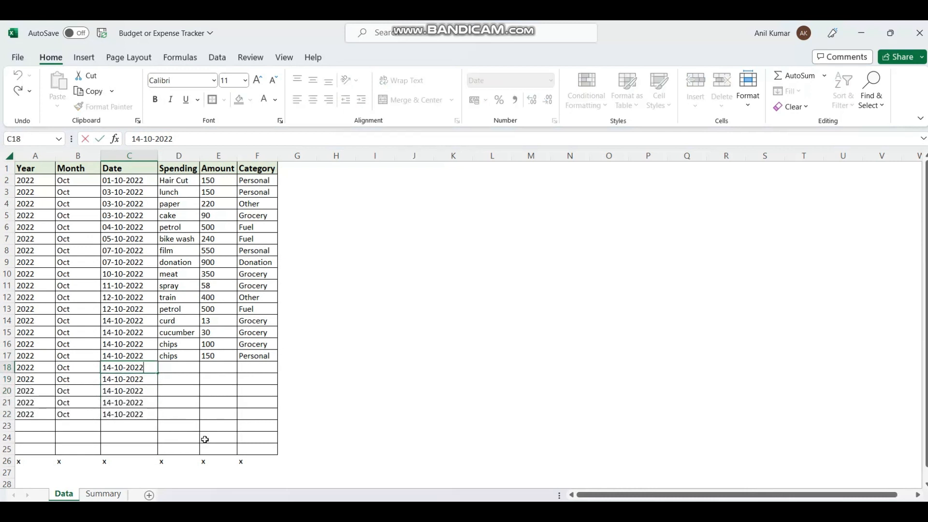
key("BackSpace")
type("3")
key("Return")
key("Up")
key("shift+Down")
key("shift+Down")
key("shift+Down")
key("shift+Down")
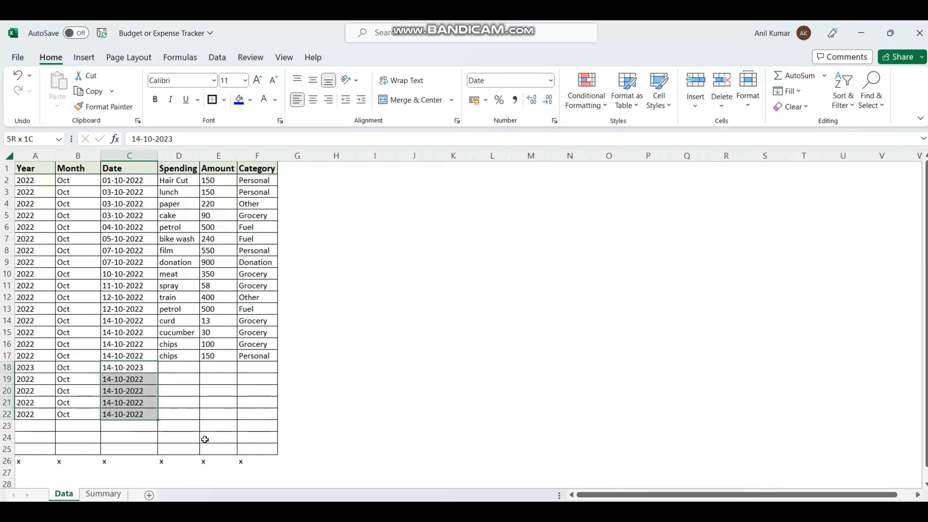
Step: Fill the spending item chips from D17 down through D22
key("Right")
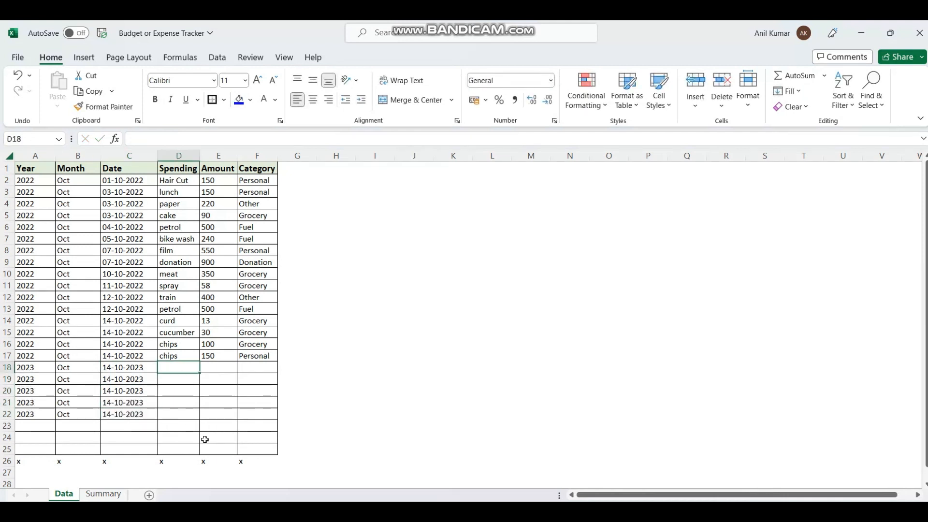
key("Up")
key("shift+Down")
key("shift+Down")
key("shift+Down")
key("shift+Down")
key("shift+Down")
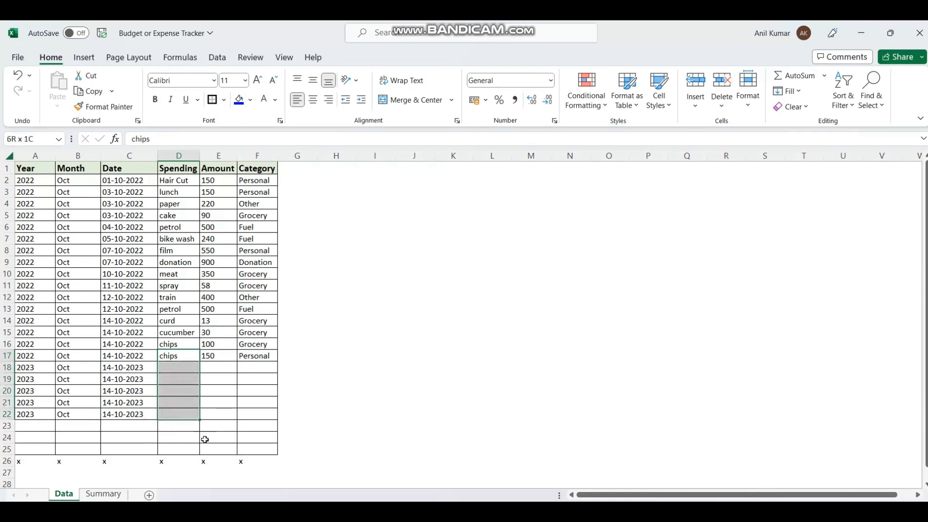
key("ctrl+d")
Step: Enter the amounts 153, 250, 450, 450 and 522 in E18:E22
key("Down")
key("Right")
type("1")
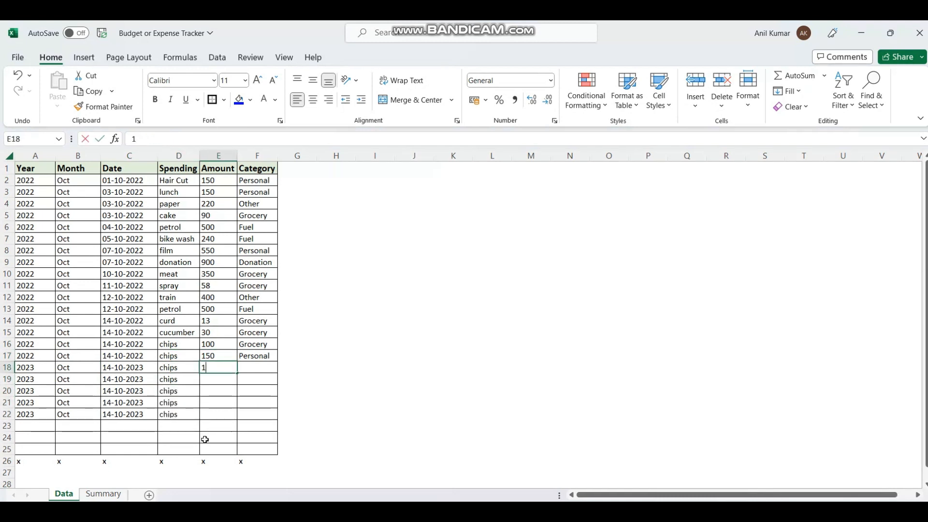
type("53")
key("Return")
type("2")
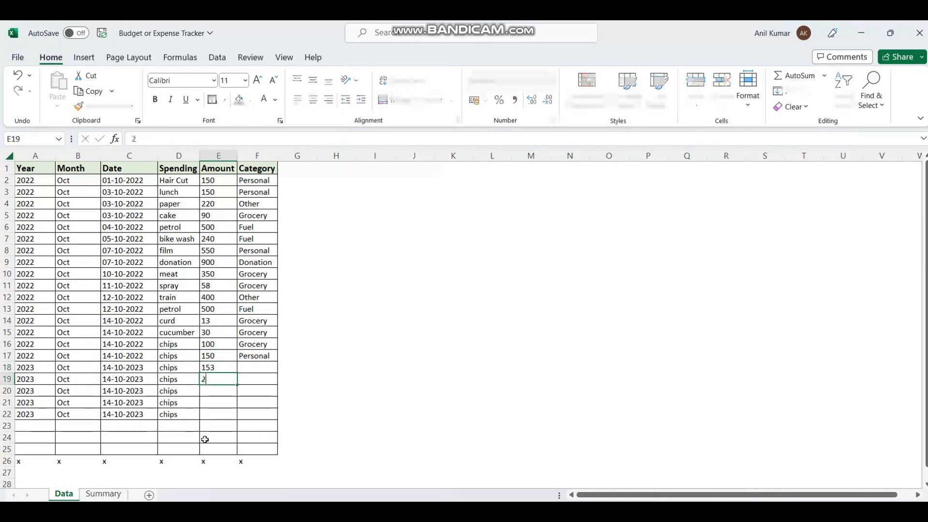
type("50")
key("Return")
type("450")
key("Return")
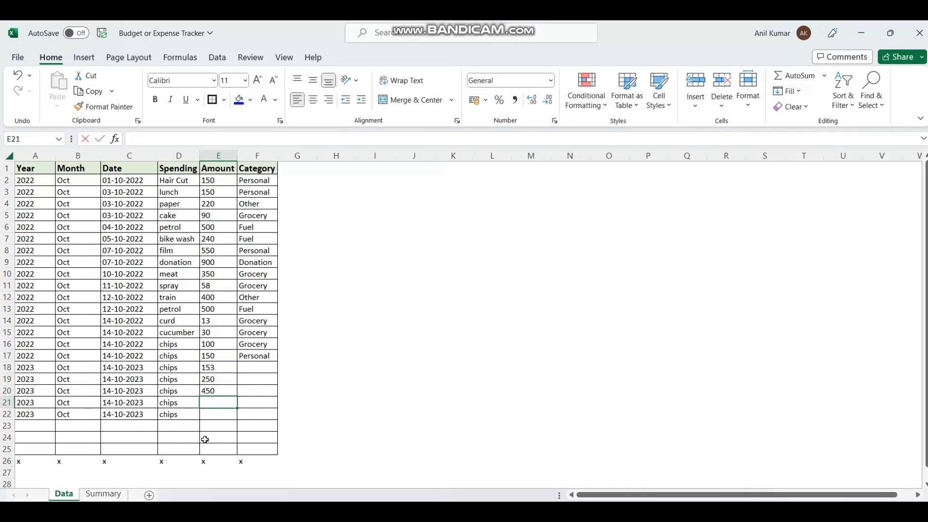
type("450")
key("Return")
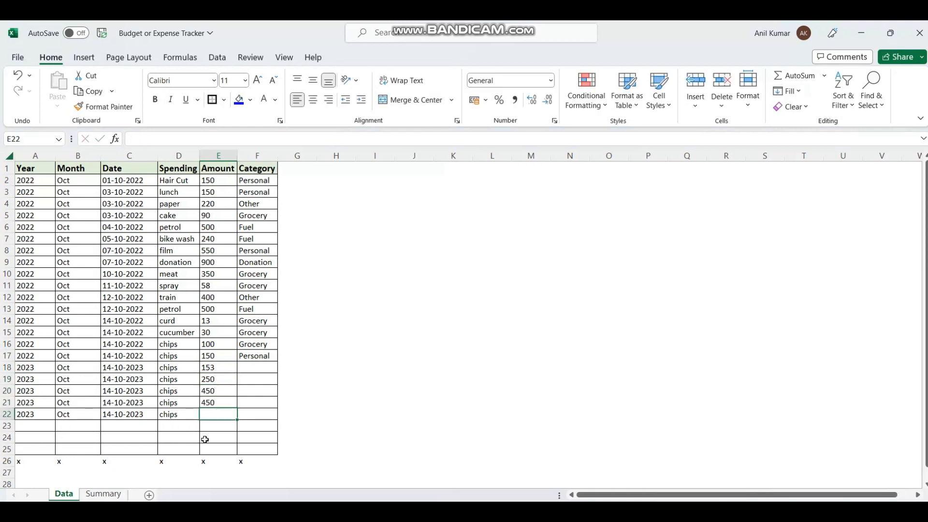
type("522")
key("Return")
Step: Set the category of the expenses in rows 18 and 19 to Fuel
key("Up")
key("Right")
key("Up")
key("Up")
key("Up")
key("Up")
key("Up")
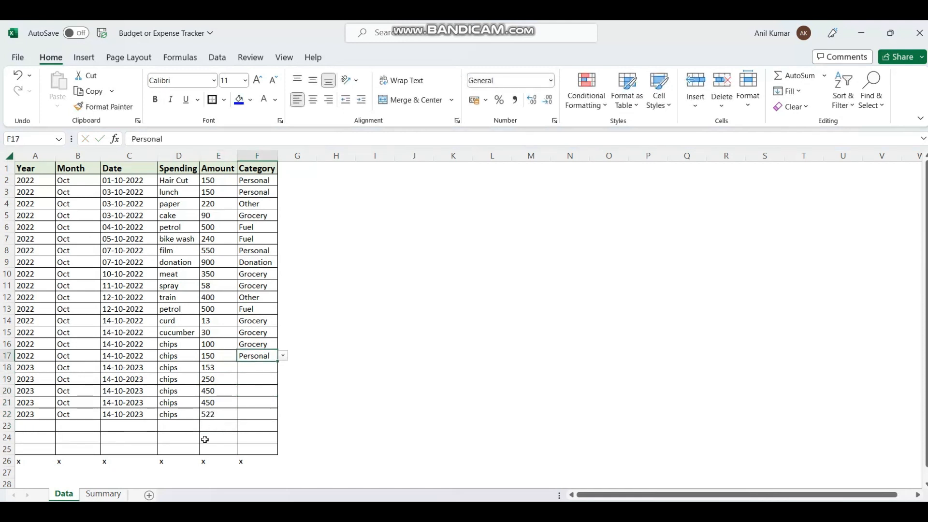
key("Down")
key("alt+Down")
key("Down")
key("Down")
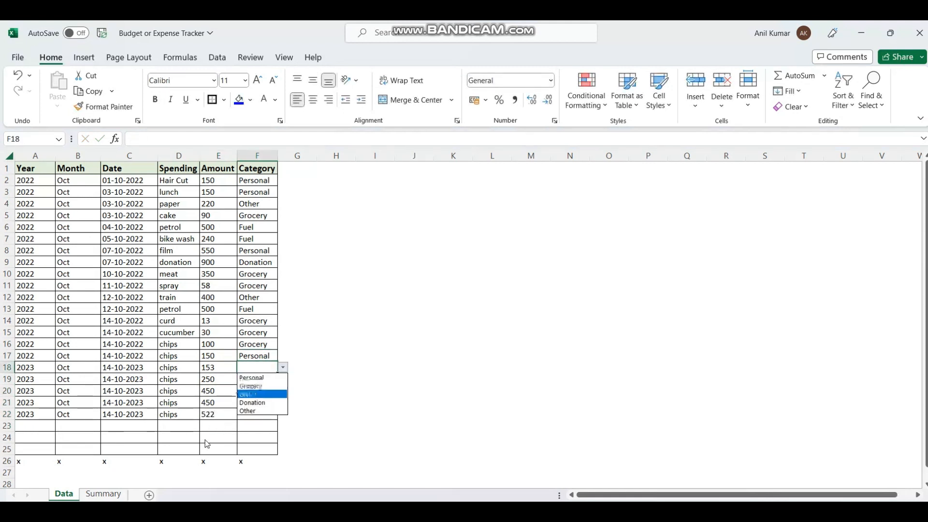
key("Return")
key("Down")
key("alt+Down")
key("Down")
key("Down")
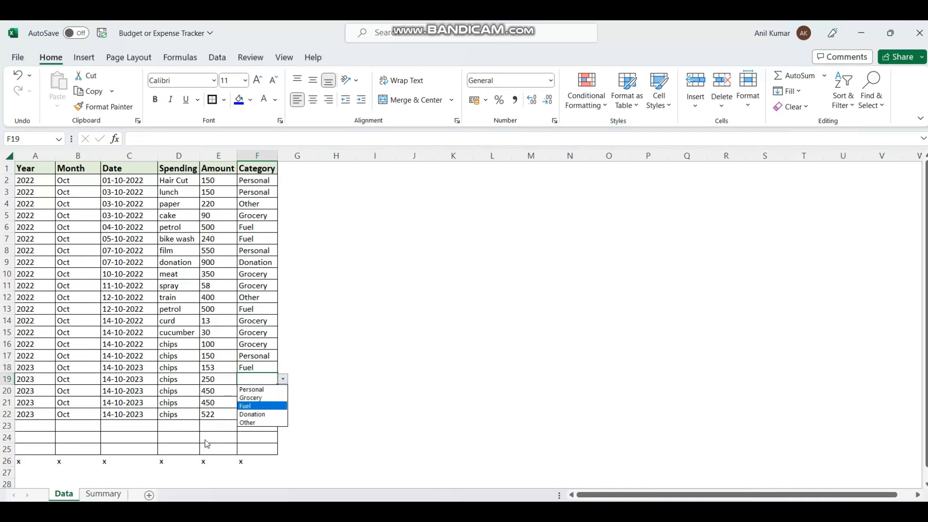
key("Return")
Step: Set the category of the expenses in rows 20 and 21 to Donation
key("Down")
key("alt+Down")
key("Down")
key("Down")
key("Down")
key("Return")
key("Down")
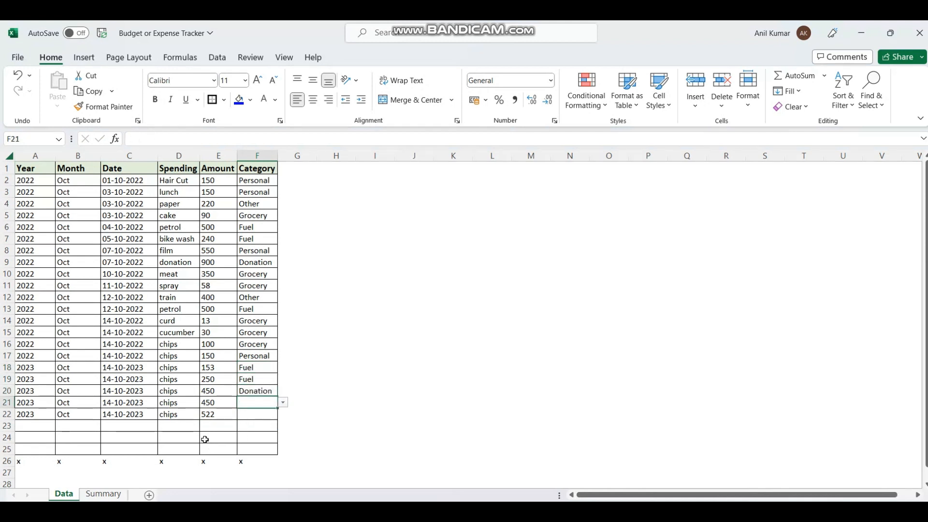
key("alt+Down")
key("Down")
key("Down")
key("Down")
key("Return")
Step: Set the category of the row 22 expense to Personal
key("Down")
key("alt+Down")
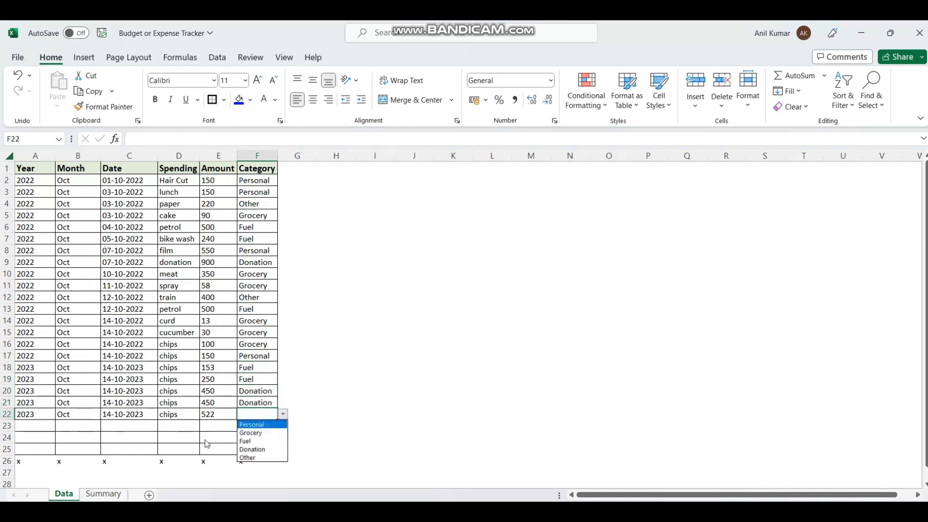
key("Down")
key("Return")
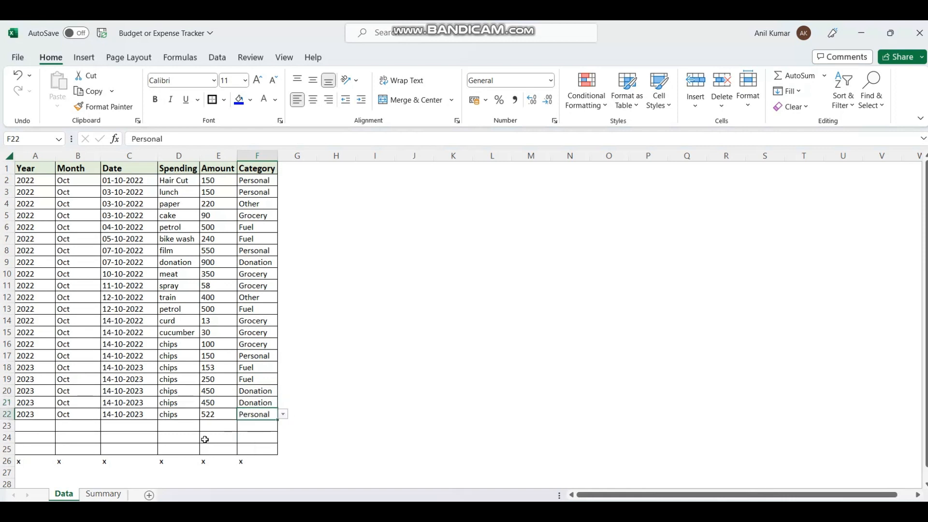
Step: On the Summary sheet, switch the Year selection in B6 to 2023
left_click(103, 493)
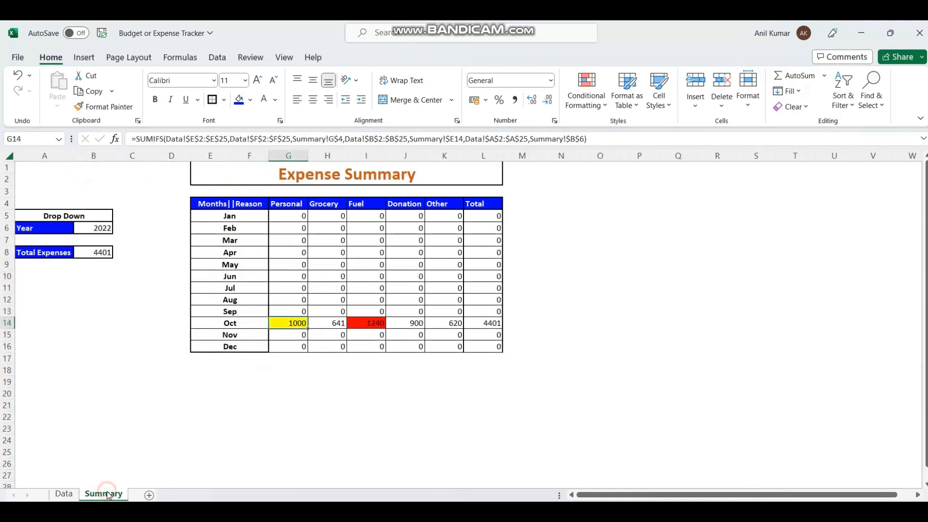
left_click(89, 230)
key("alt+Down")
key("Down")
key("Return")
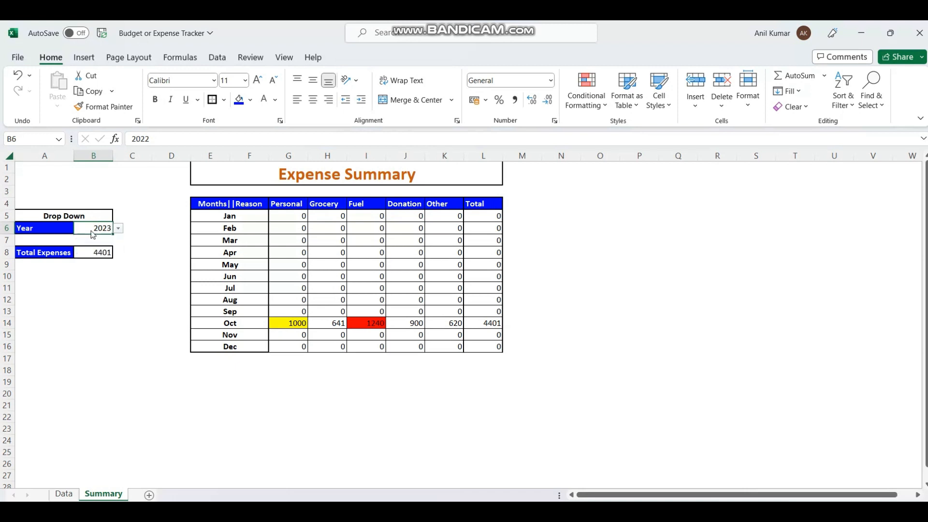